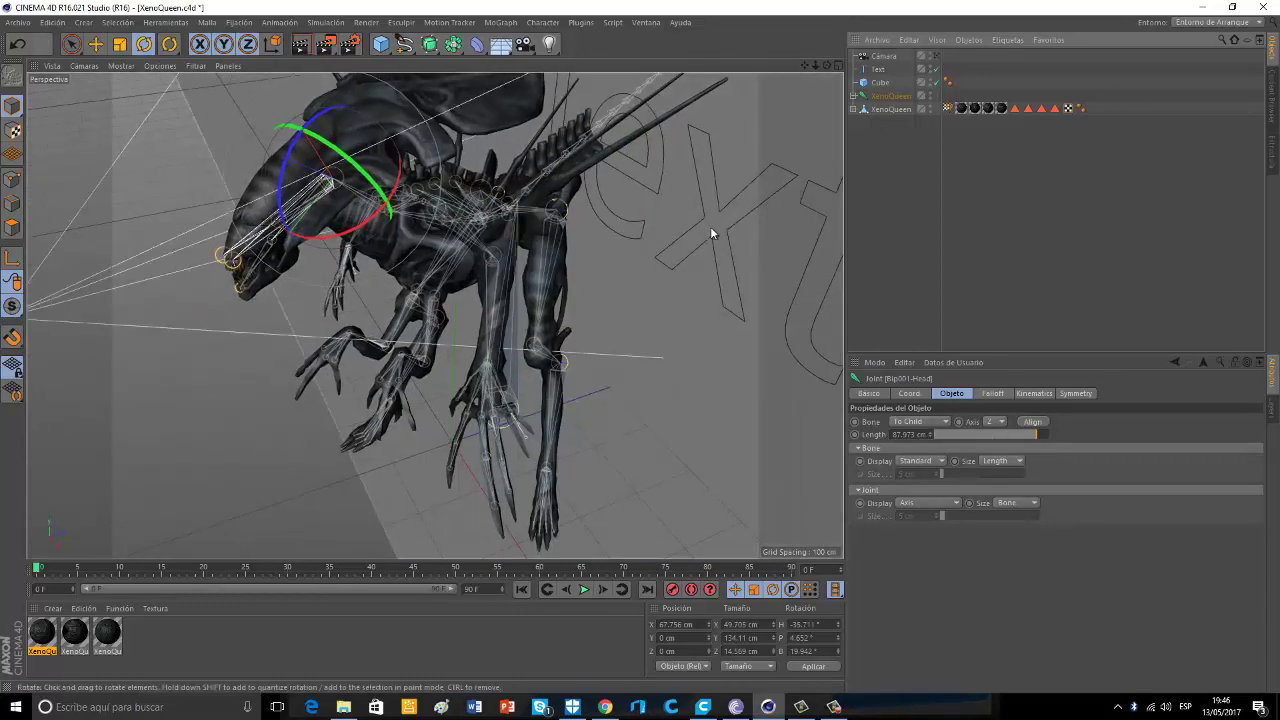
Move the text spline up beside the creature's head to about X -316 cm and Y 401 cm
click(878, 70)
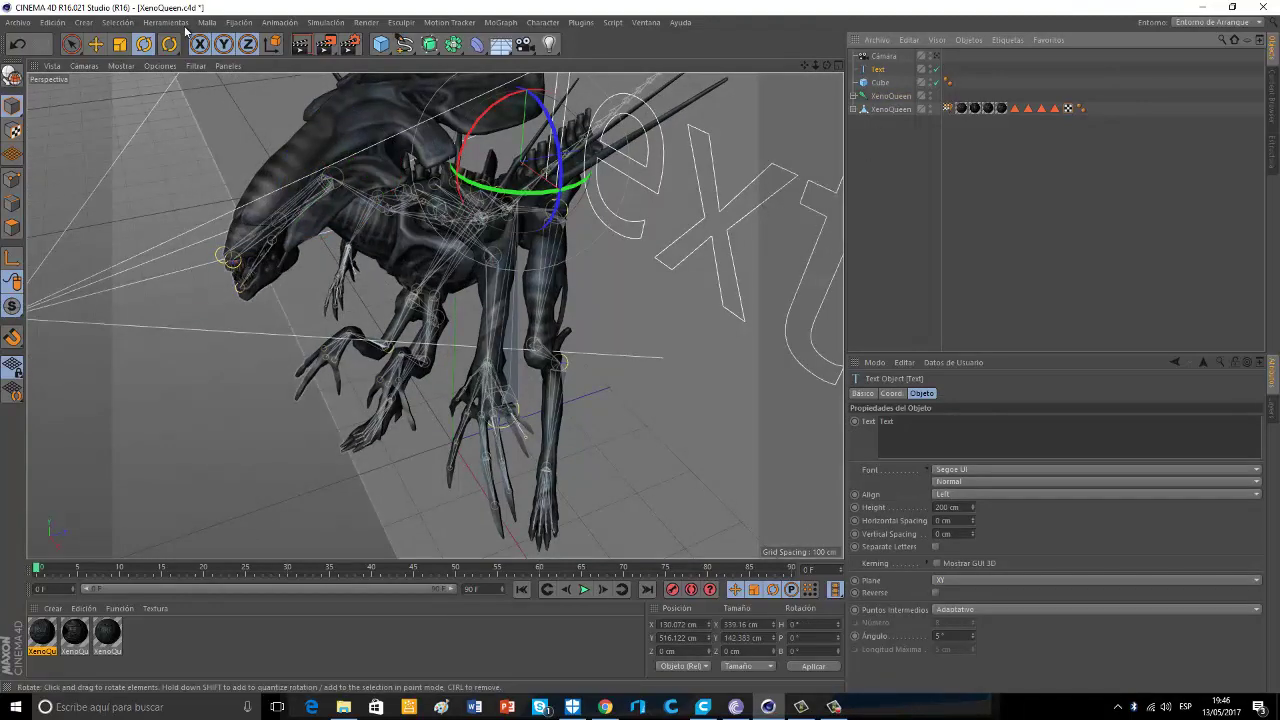
key(e)
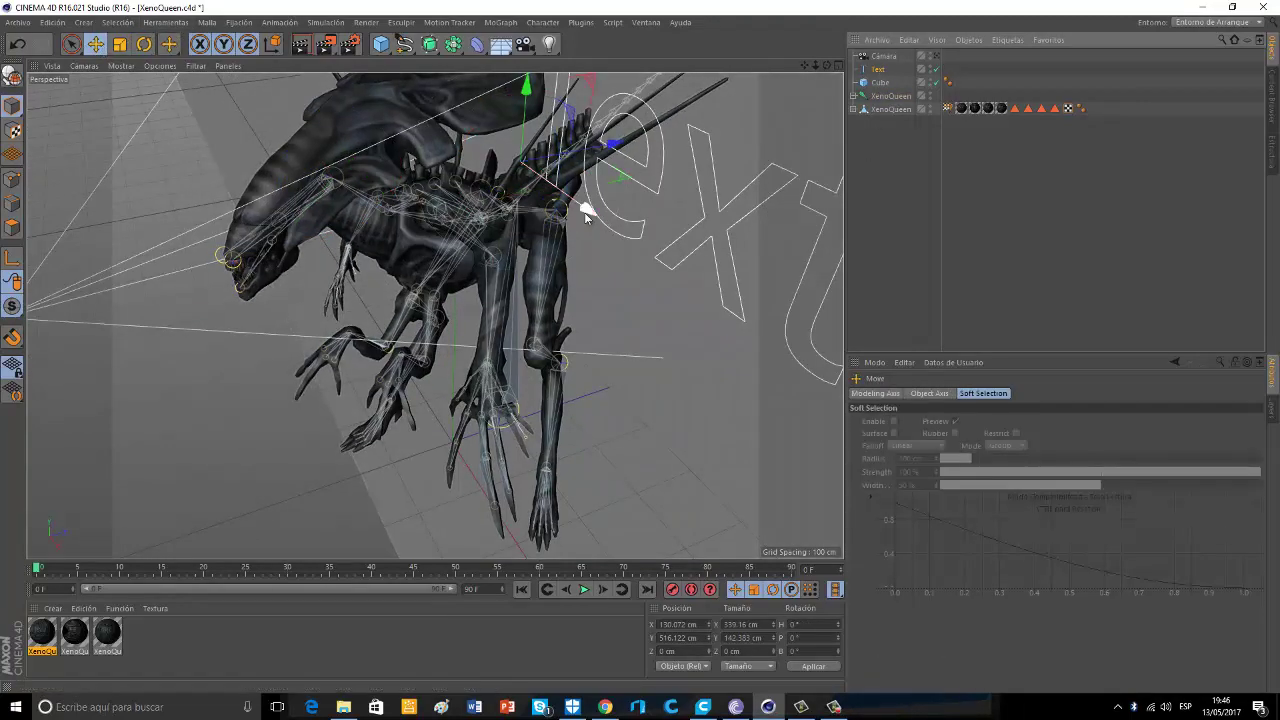
drag(586, 206, 665, 84)
drag(804, 66, 954, 204)
drag(535, 87, 528, 156)
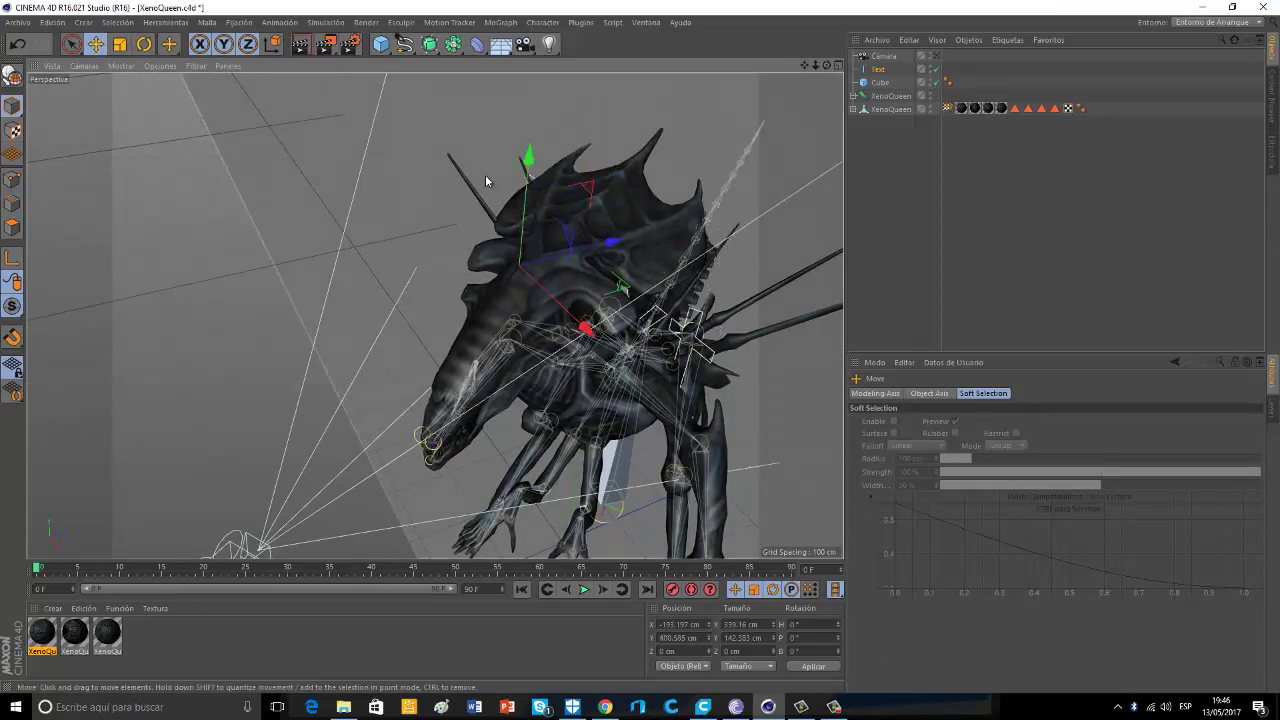
drag(586, 333, 522, 288)
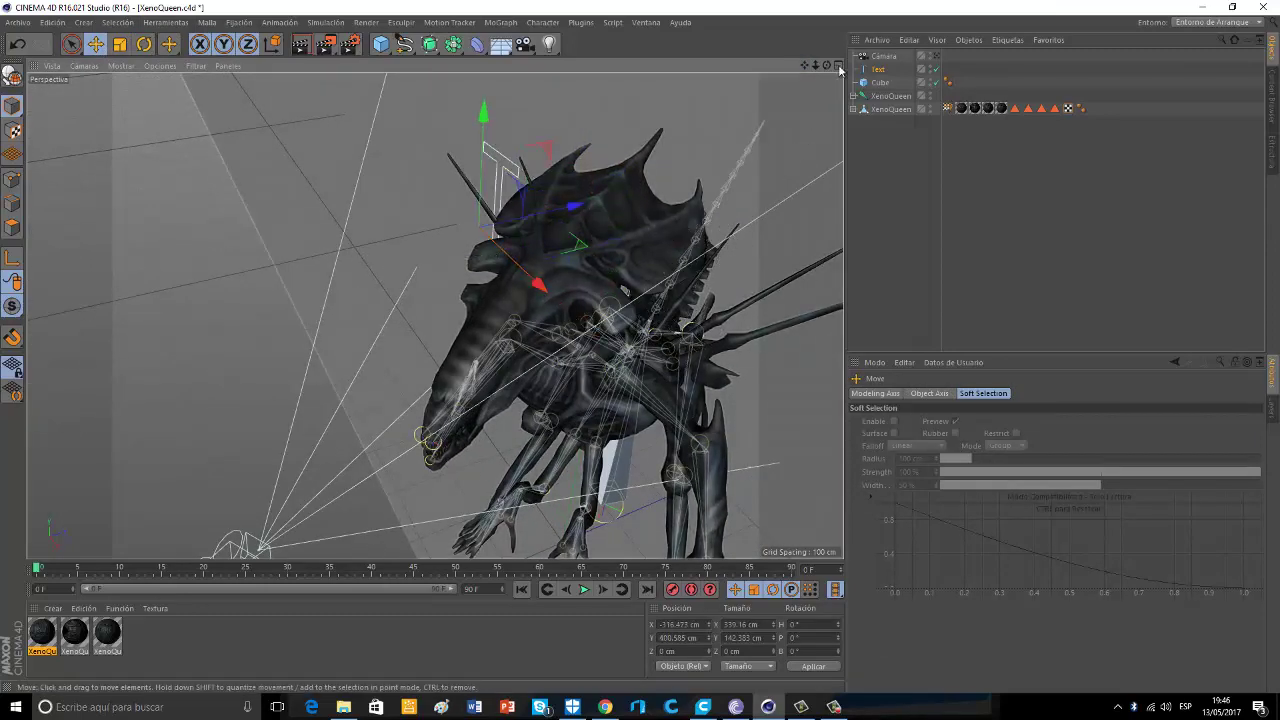
mouse_move(827, 66)
mouse_down()
mouse_move(644, 352)
mouse_move(851, 68)
mouse_up()
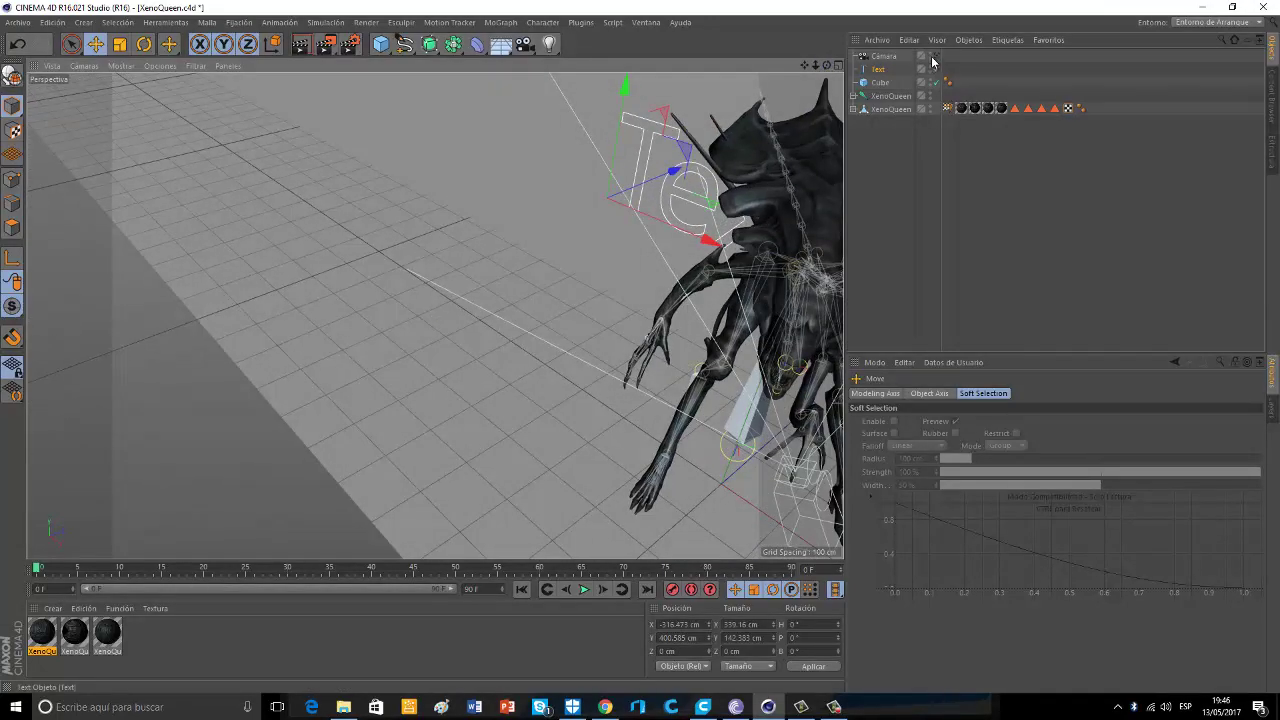
Look through the scene camera, rotate the text to face it, and move the text beside the creature to about Z -194 cm
click(935, 57)
drag(368, 343, 168, 348)
click(144, 44)
click(96, 44)
Change the text spline's wording to "Alien"
click(878, 69)
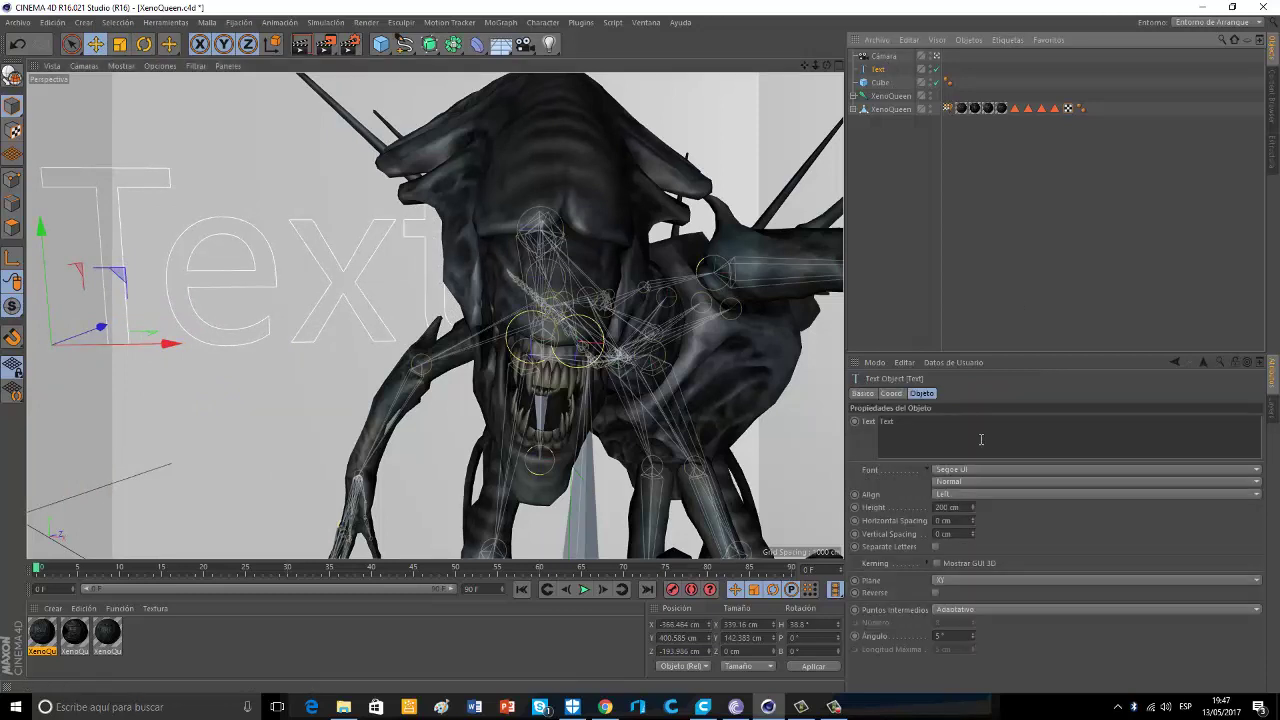
click(960, 430)
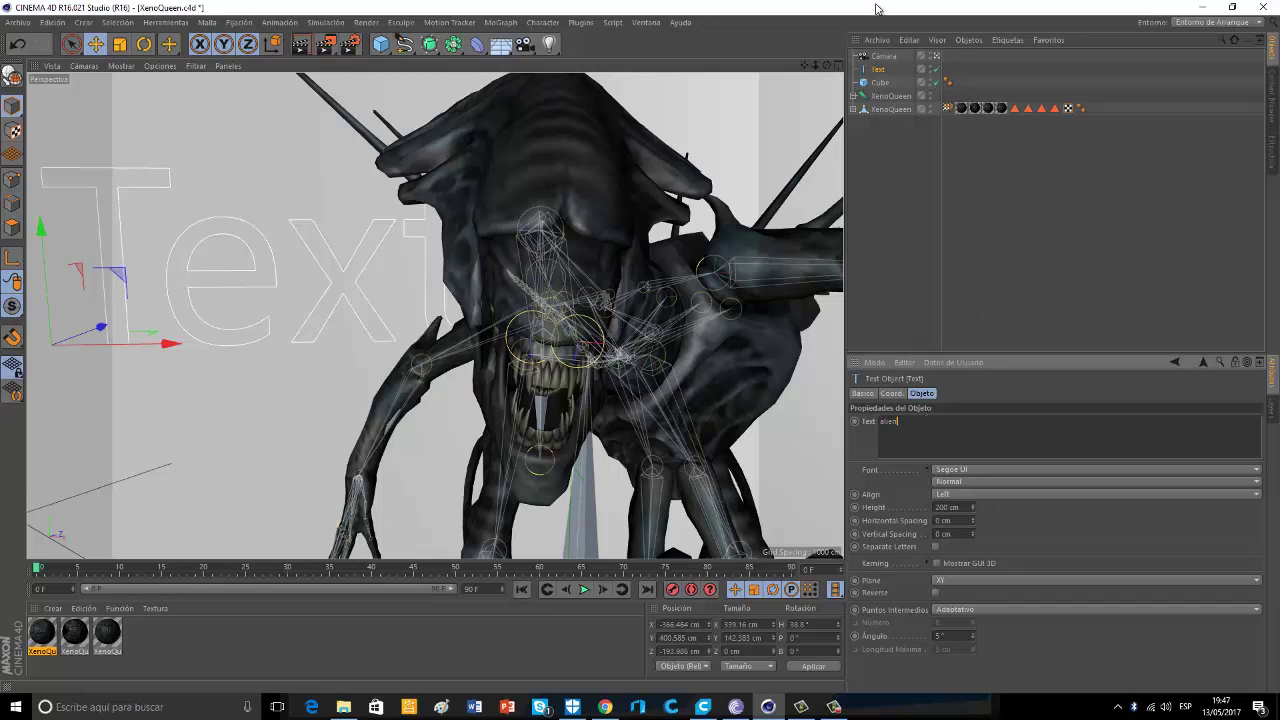
click(1152, 548)
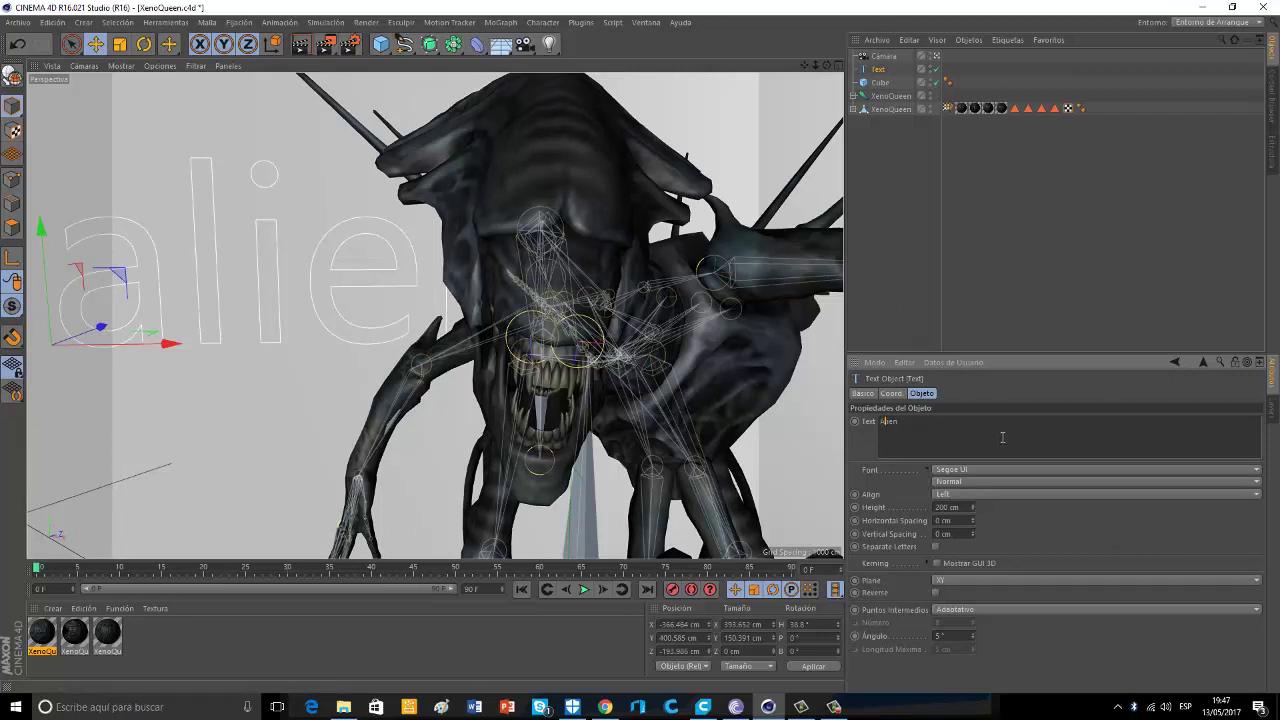
click(1039, 527)
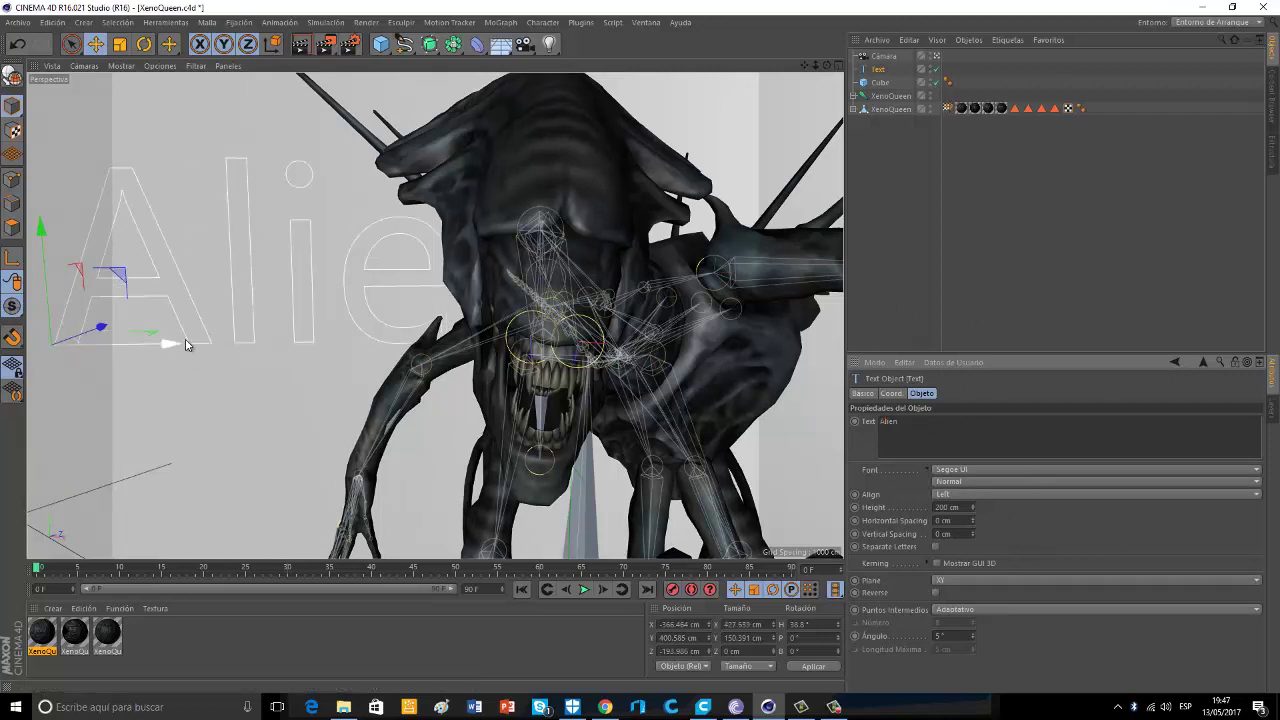
Scale the Alien text down to about 298 cm wide and nest it under a new Extrude object
key(t)
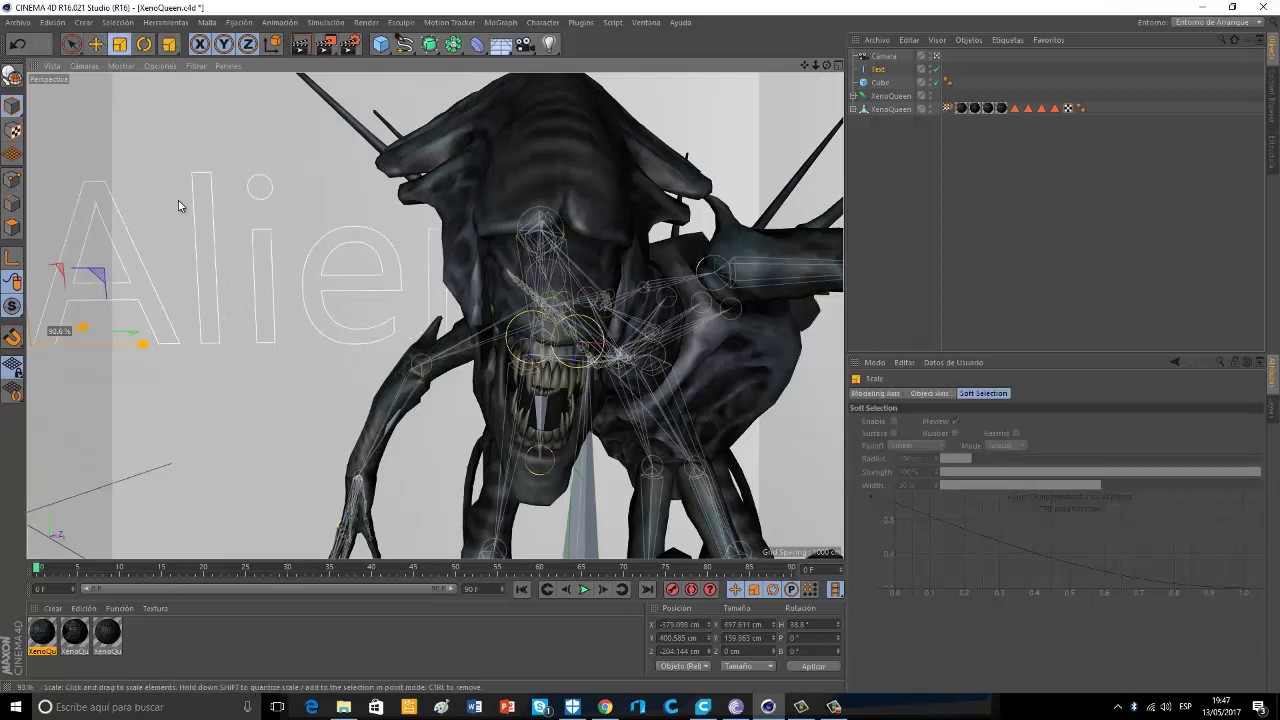
drag(178, 200, 111, 232)
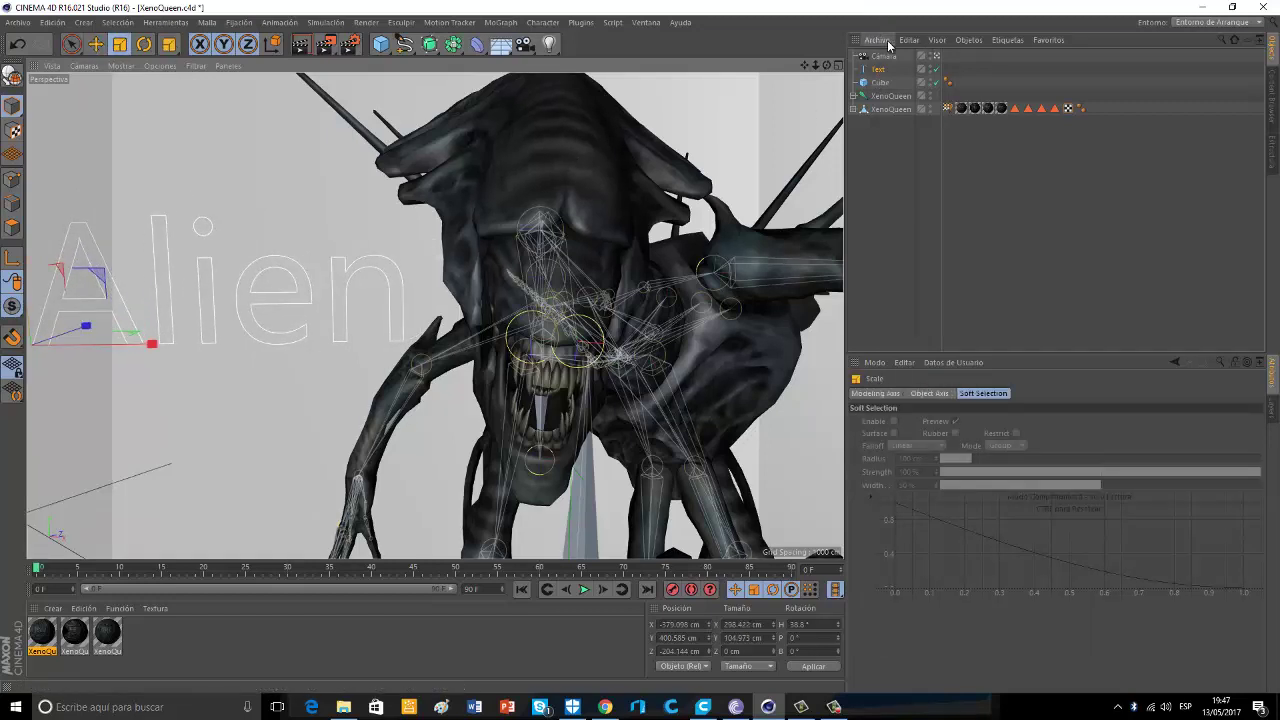
click(430, 43)
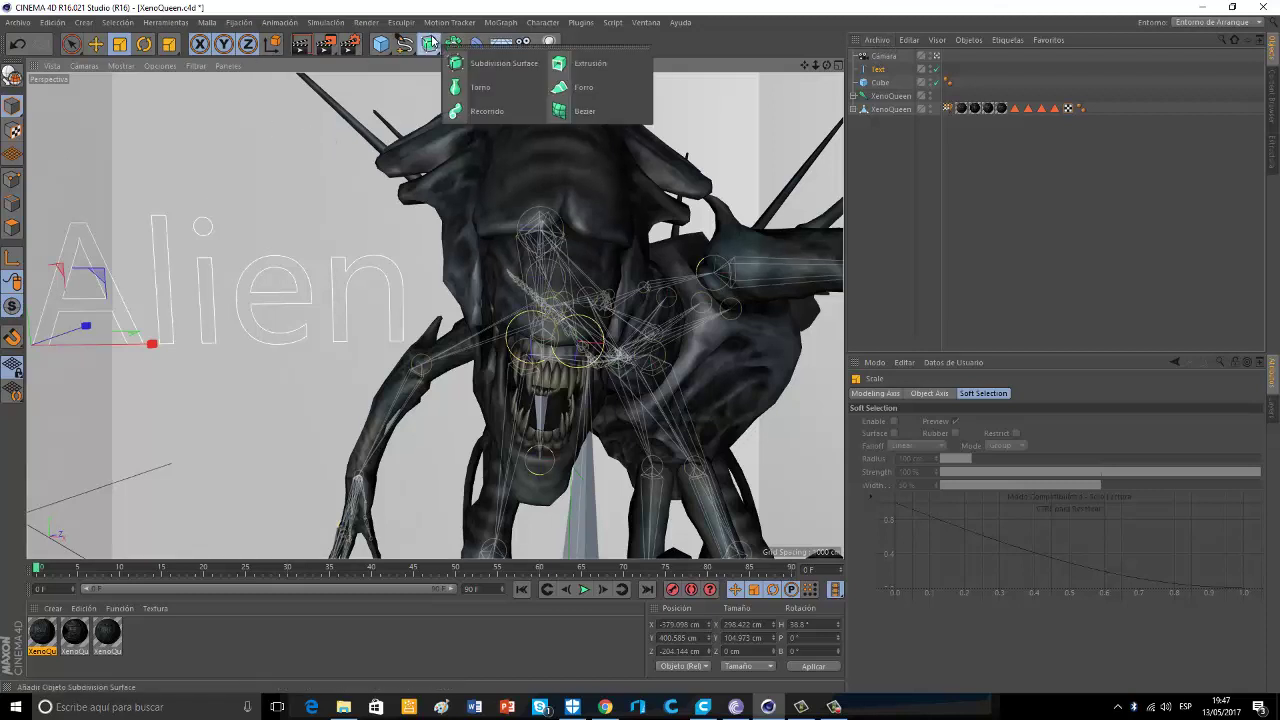
click(600, 66)
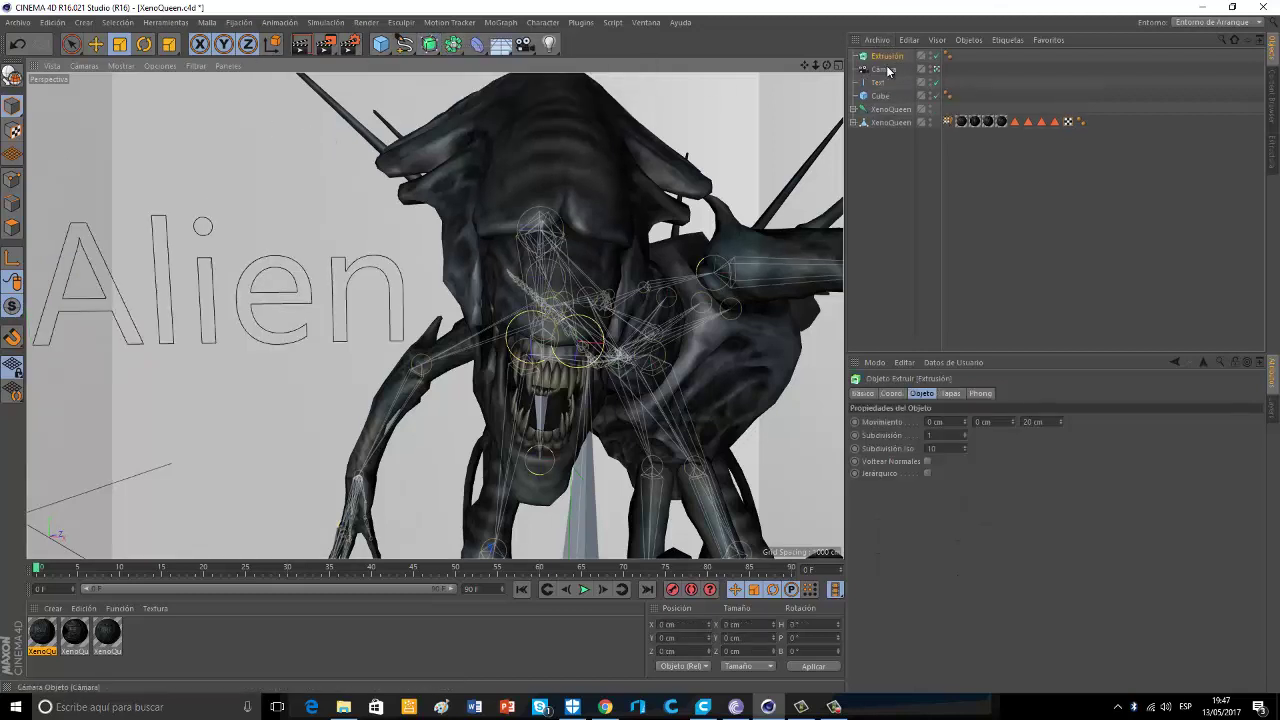
drag(877, 82, 893, 65)
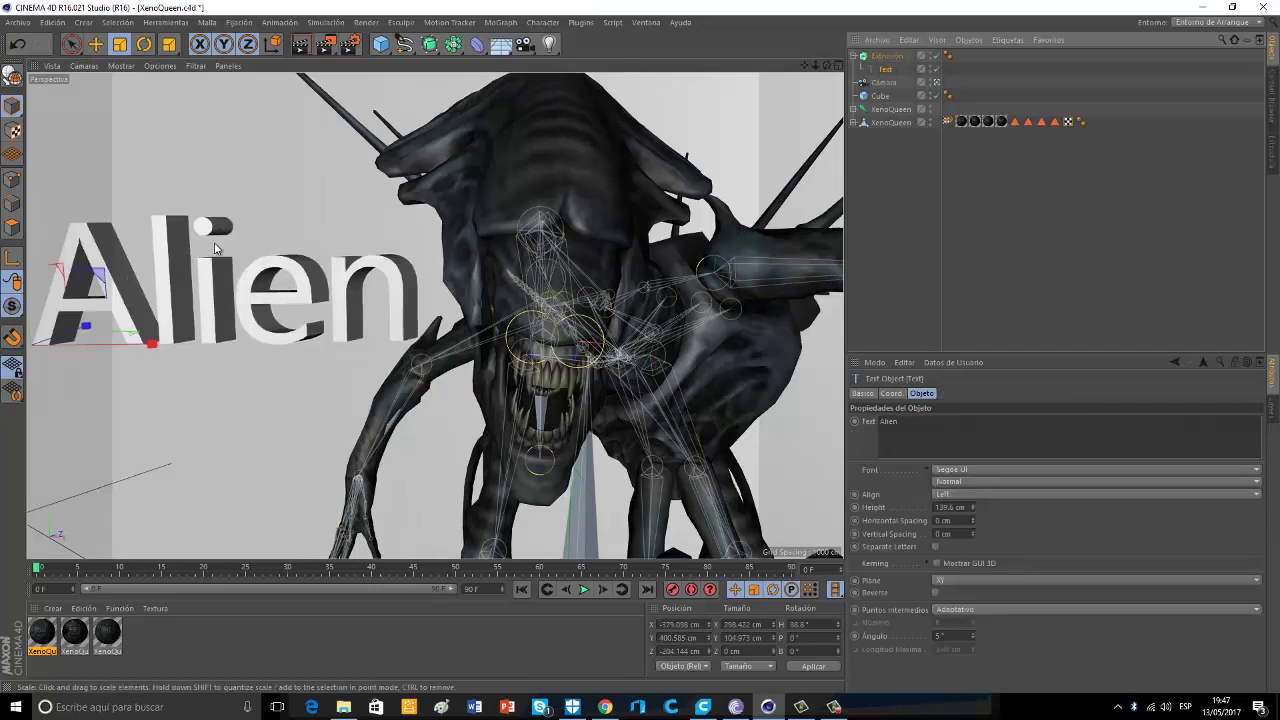
Change the wording to uppercase "ALIEN" and scale the text down to a height of about 121 cm
click(908, 425)
key(BackSpace)
key(BackSpace)
key(BackSpace)
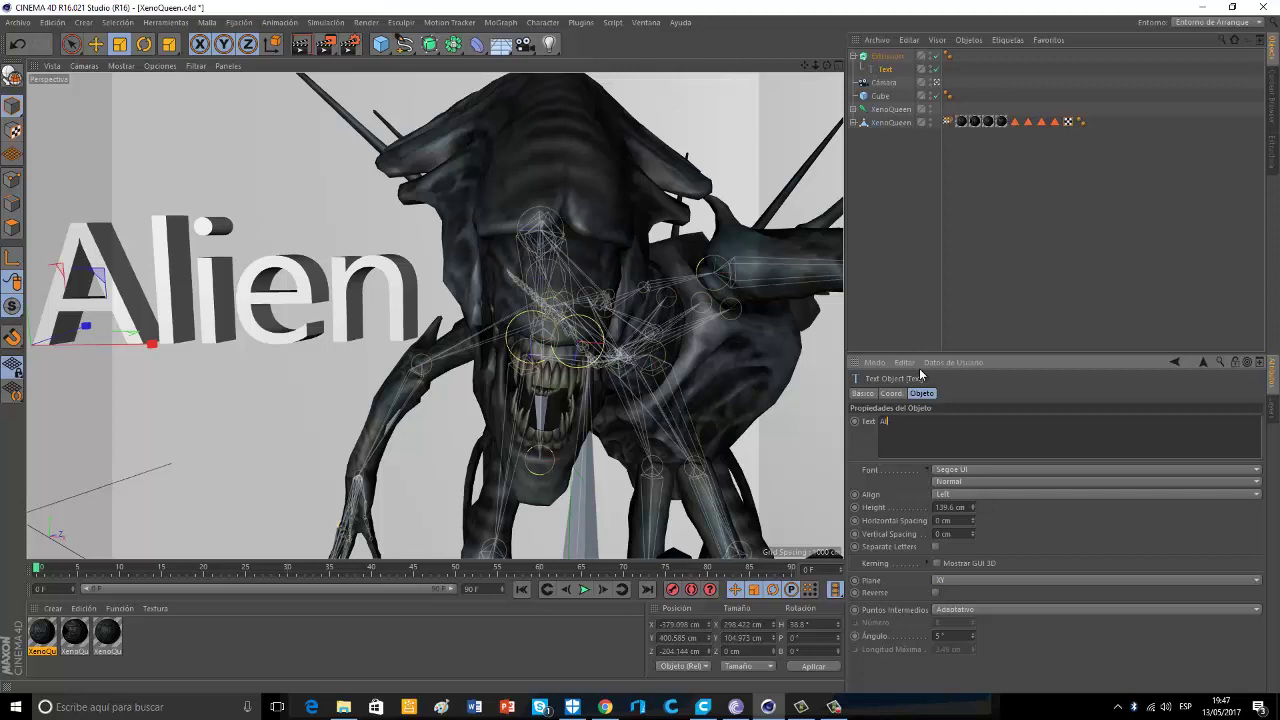
text(LIEN)
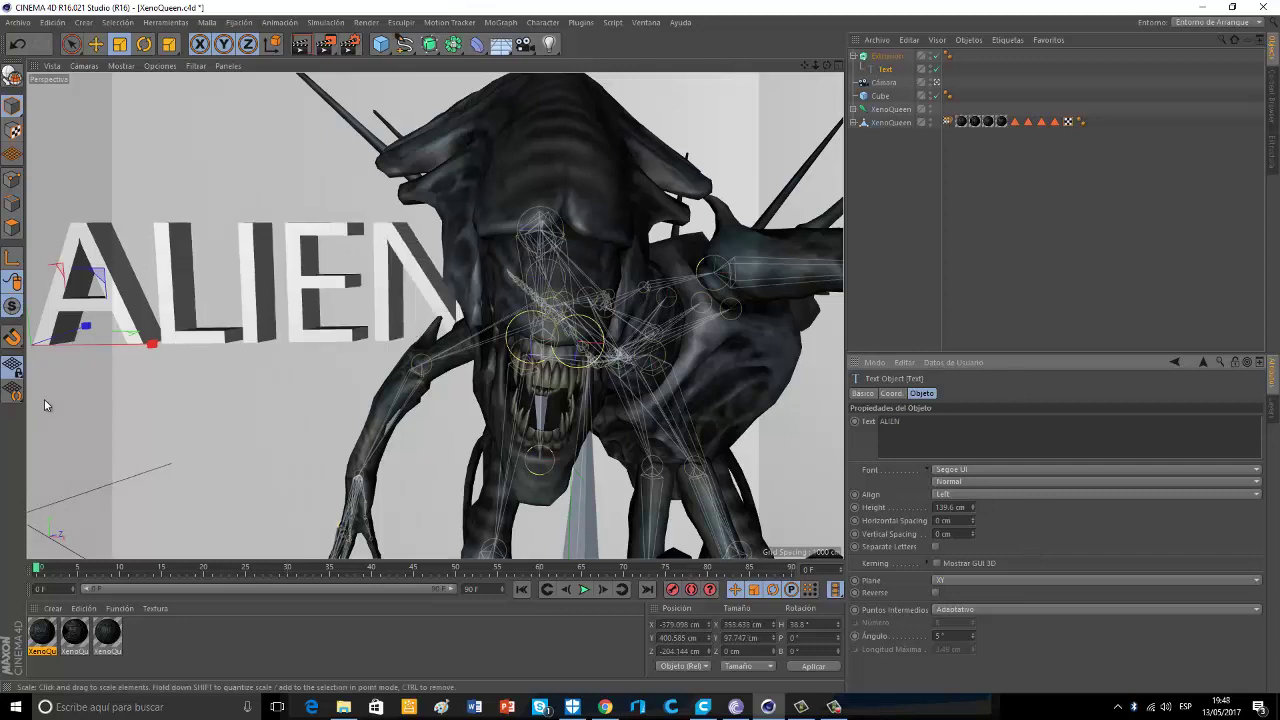
drag(150, 242, 68, 256)
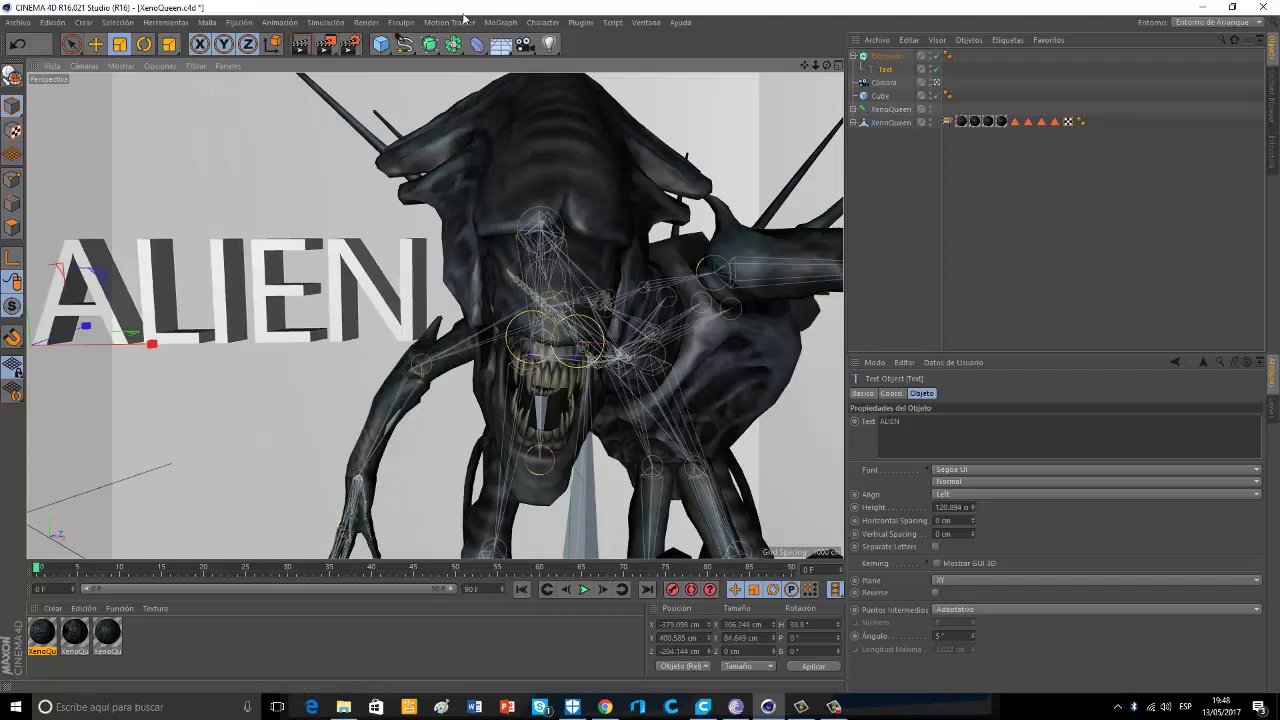
Add an omni light, leave the camera view, and move the light near the ALIEN text to about X -326, Y 410, Z -14 cm
click(548, 45)
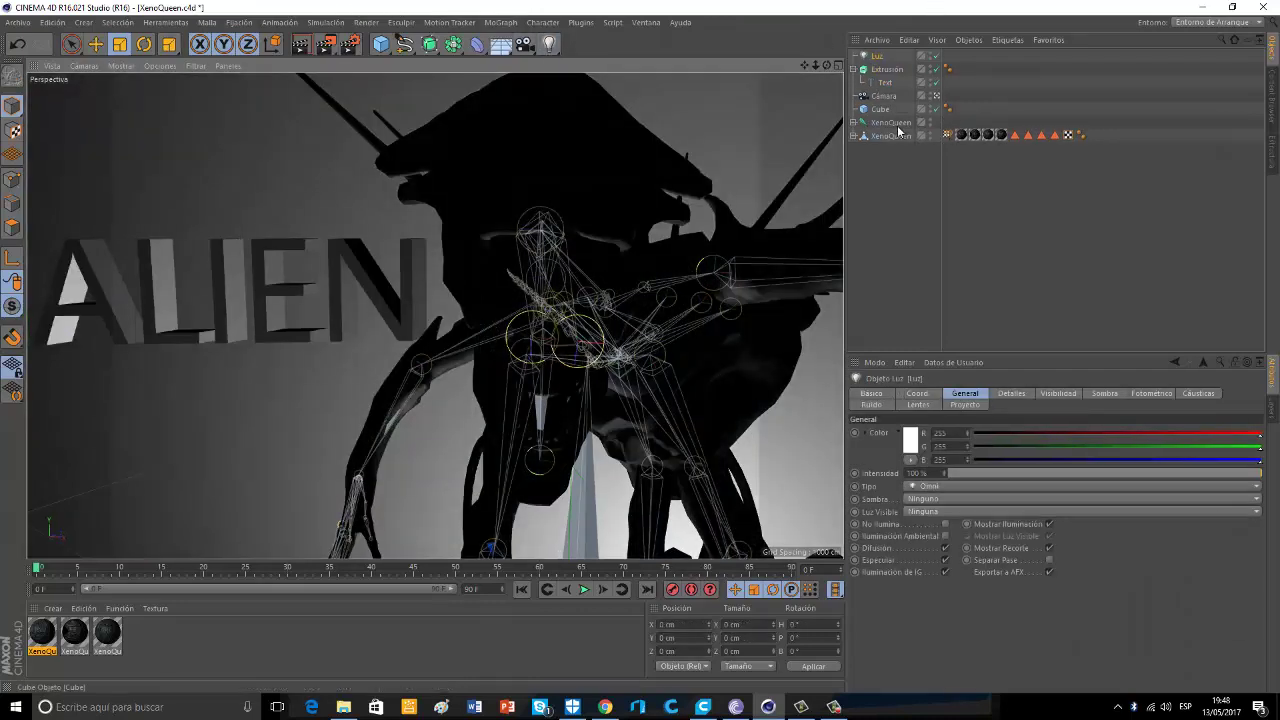
click(937, 97)
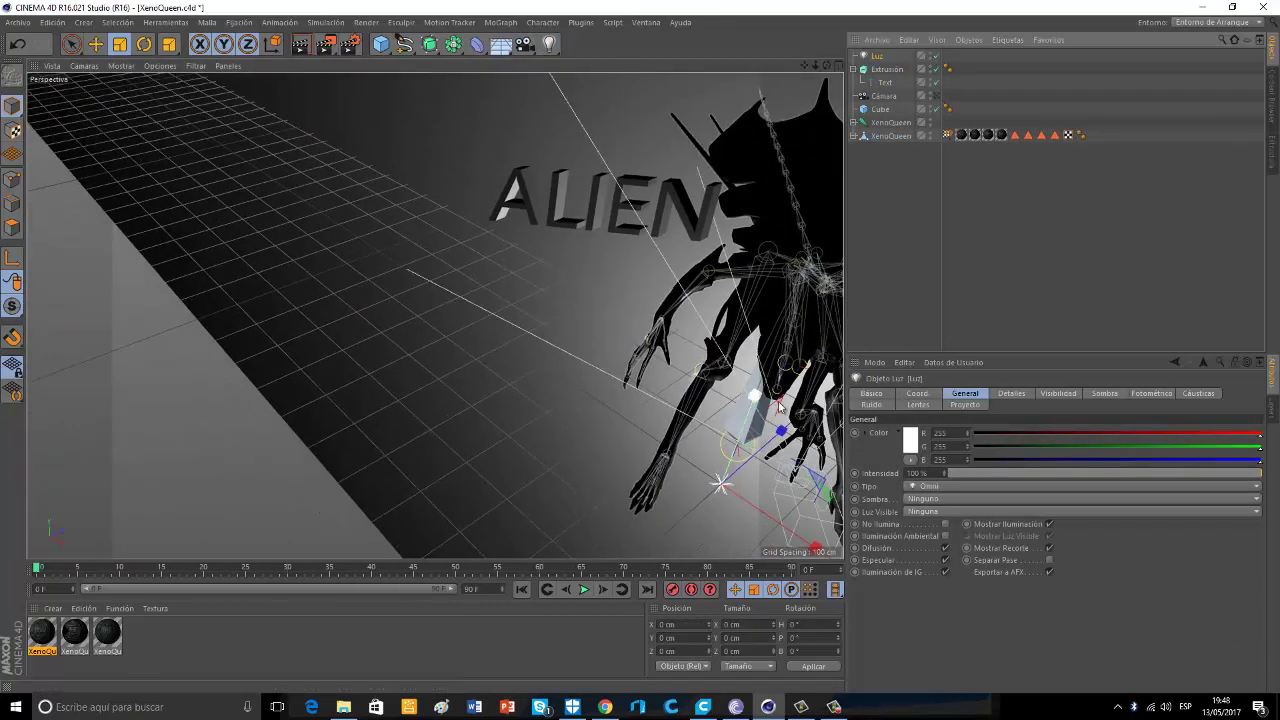
key(e)
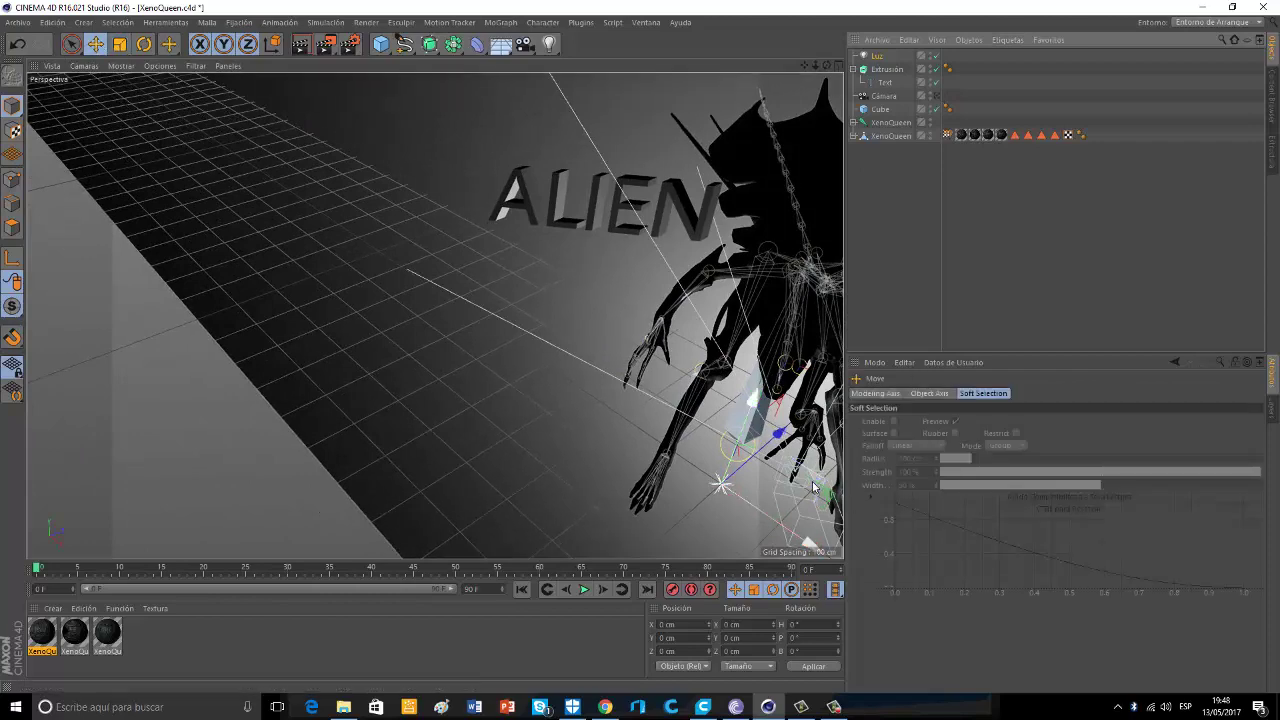
drag(829, 499, 684, 314)
drag(594, 197, 670, 190)
drag(827, 66, 817, 65)
drag(612, 160, 668, 133)
click(833, 706)
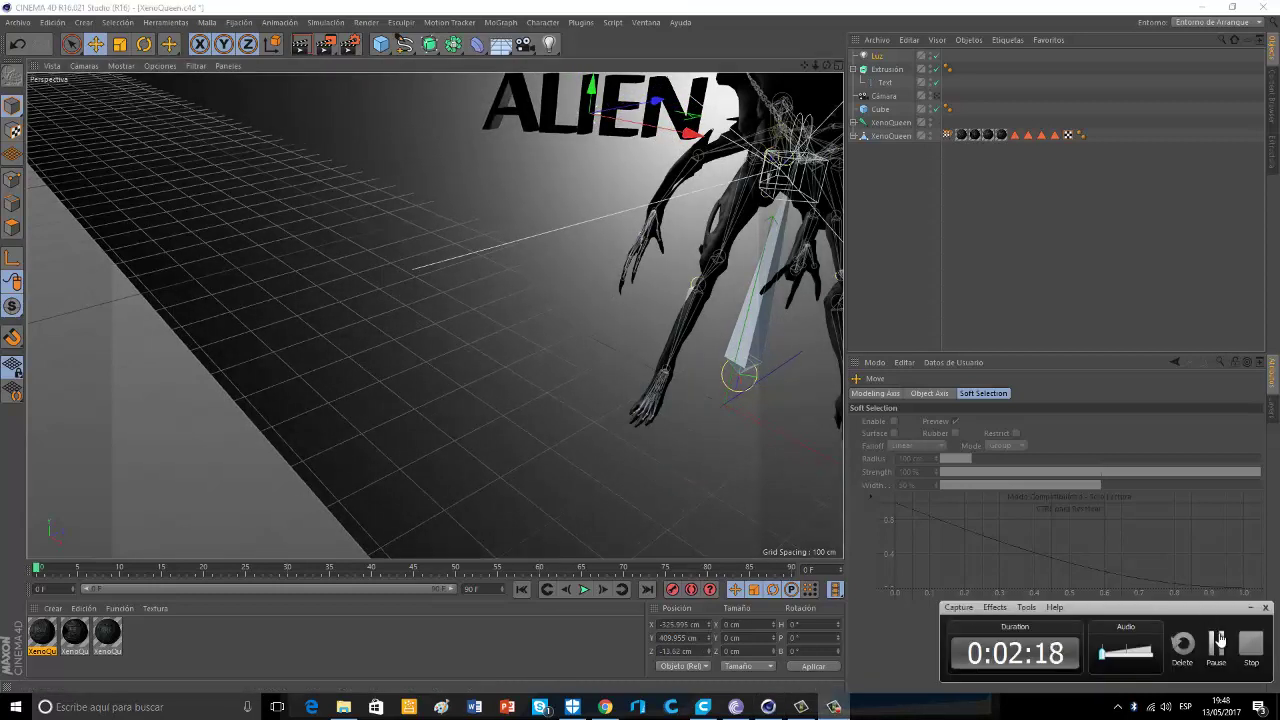
click(1219, 640)
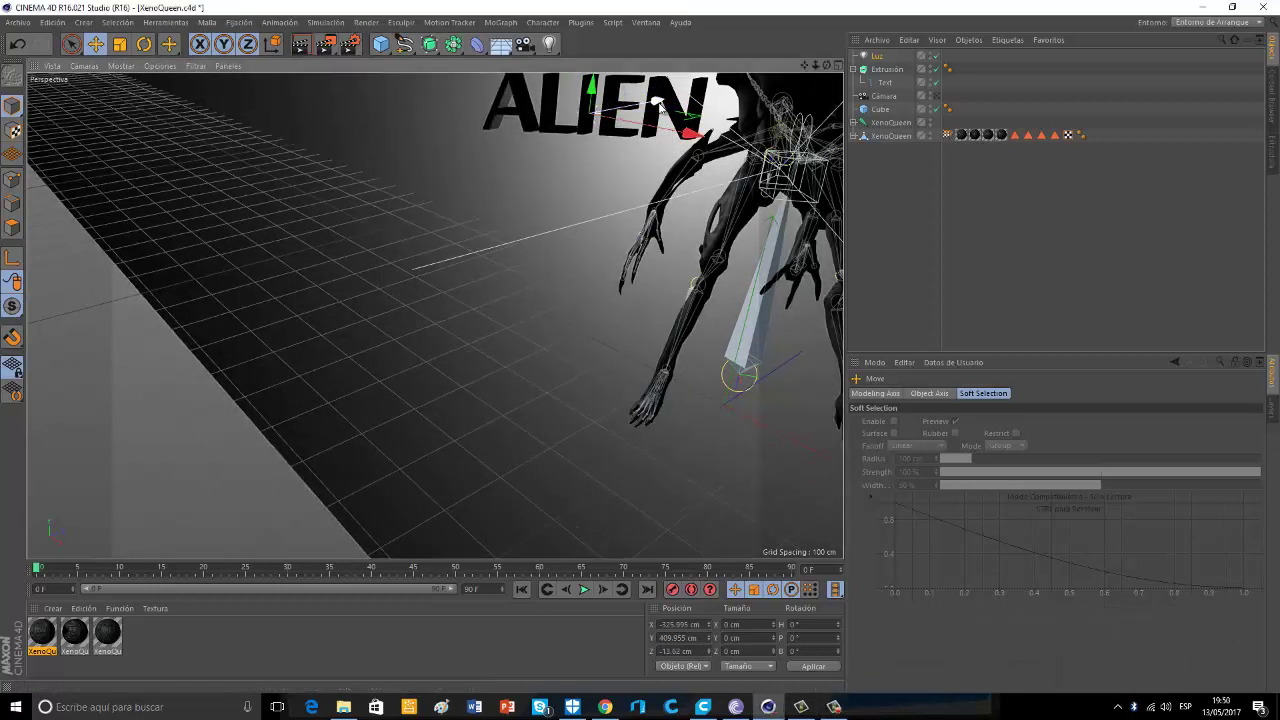
Move the light in front of the ALIEN text to about X -258 cm and Z -113 cm
drag(662, 106, 686, 144)
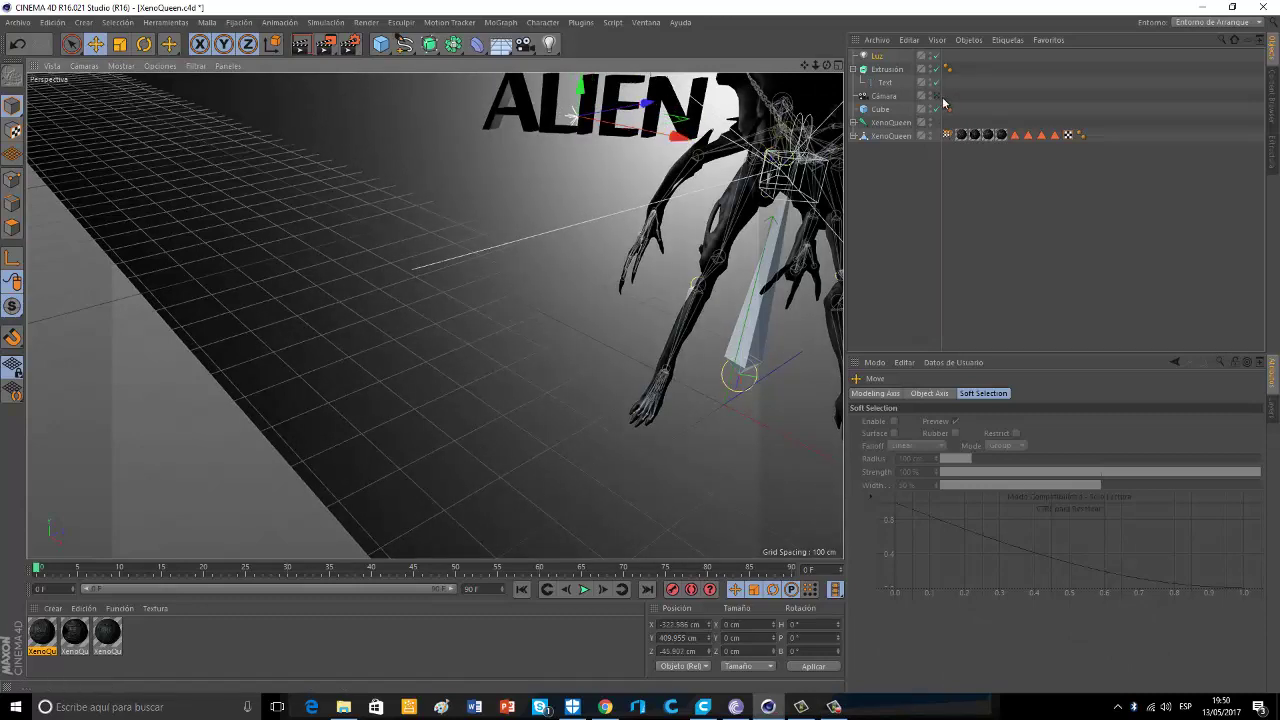
drag(827, 66, 592, 464)
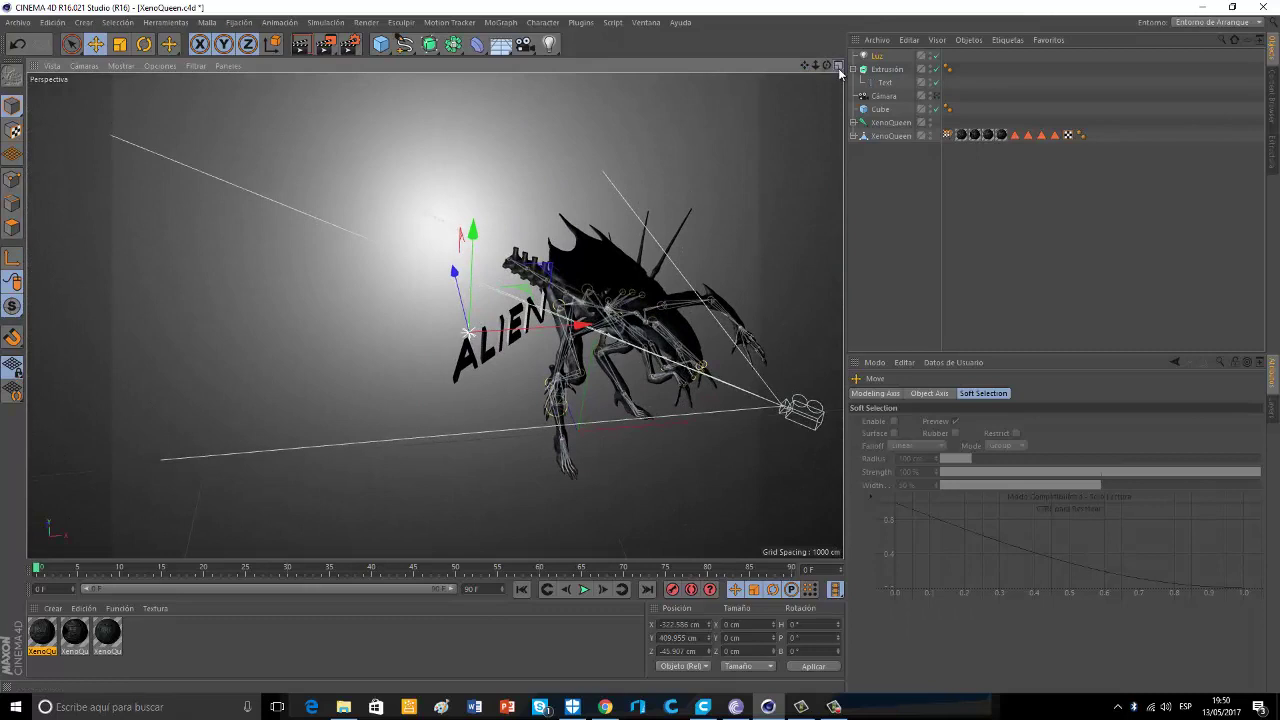
click(838, 66)
scroll(587, 296, up, 4)
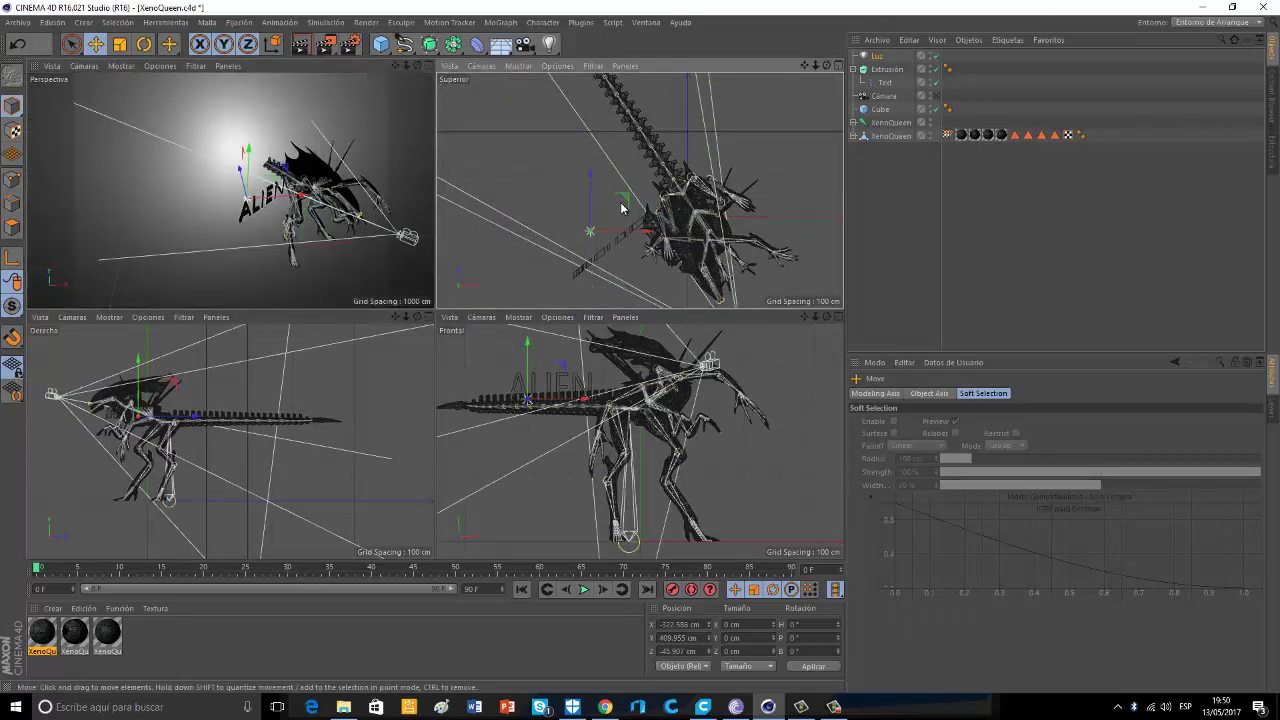
drag(625, 204, 642, 220)
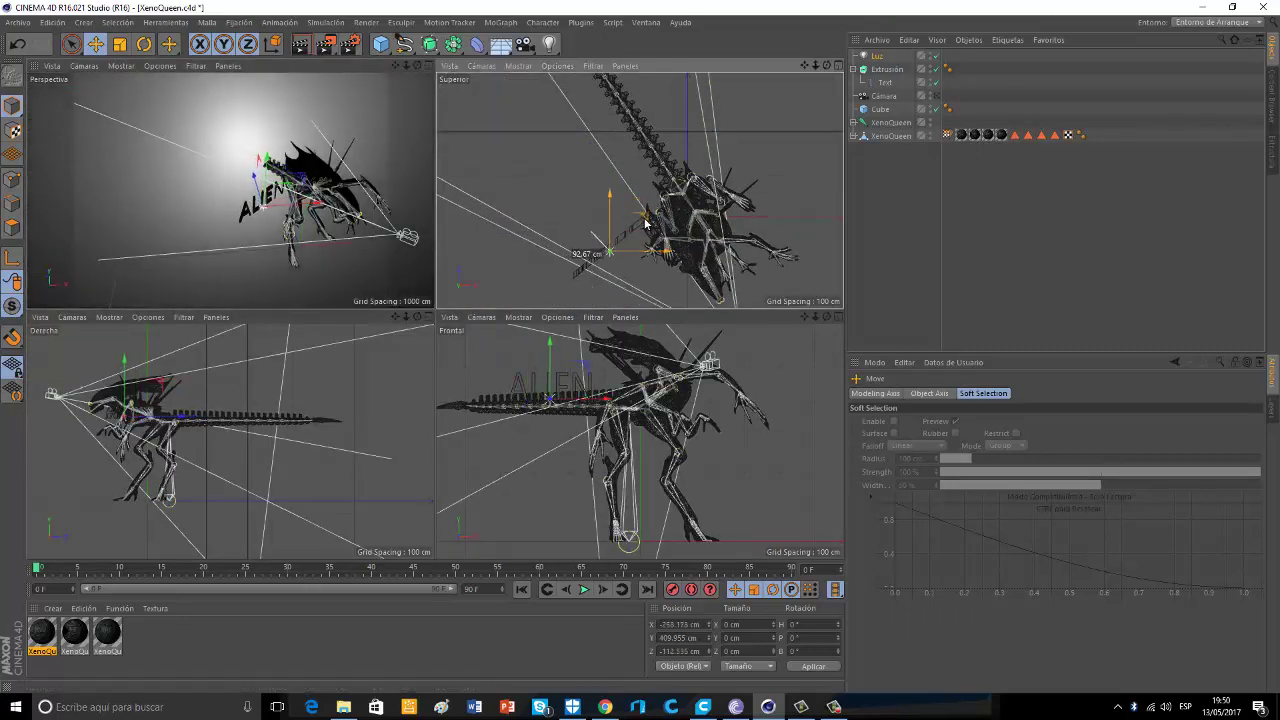
middle_click(418, 94)
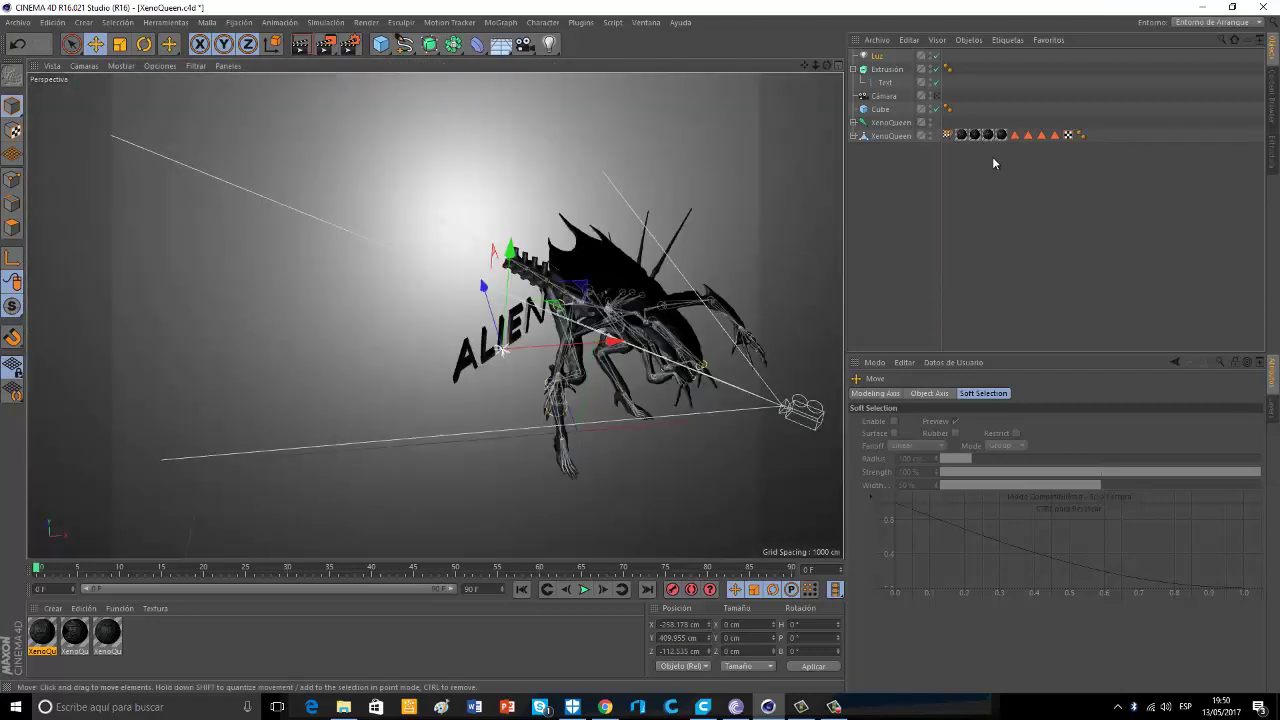
Adjust the light's position over the ALIEN text through the scene camera, to about Y 447 cm and Z -95 cm
click(939, 96)
click(938, 97)
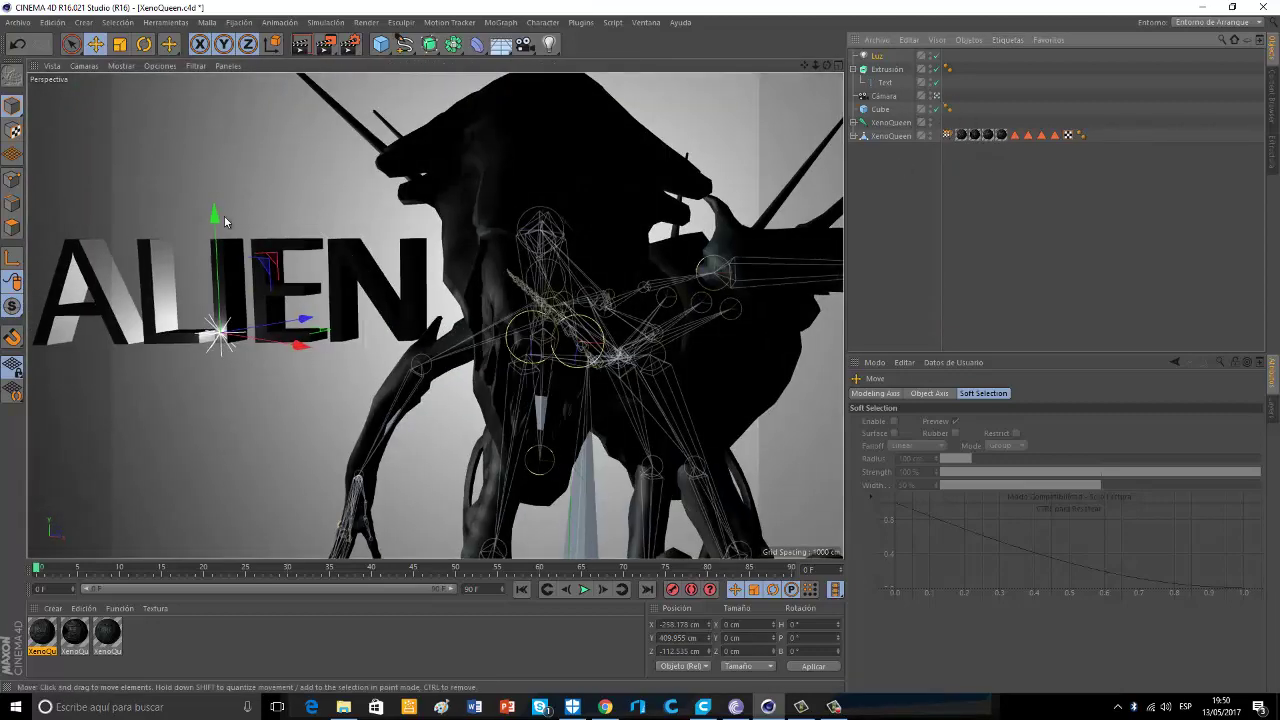
drag(214, 212, 243, 211)
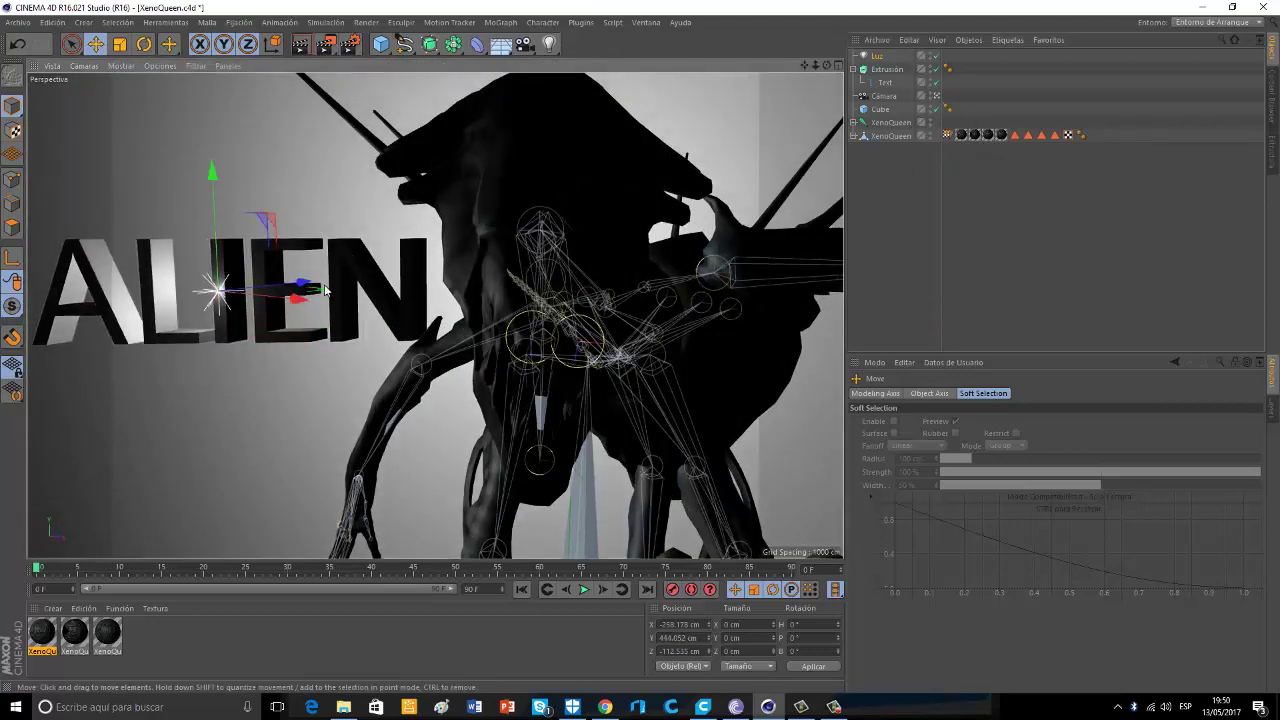
drag(325, 291, 337, 289)
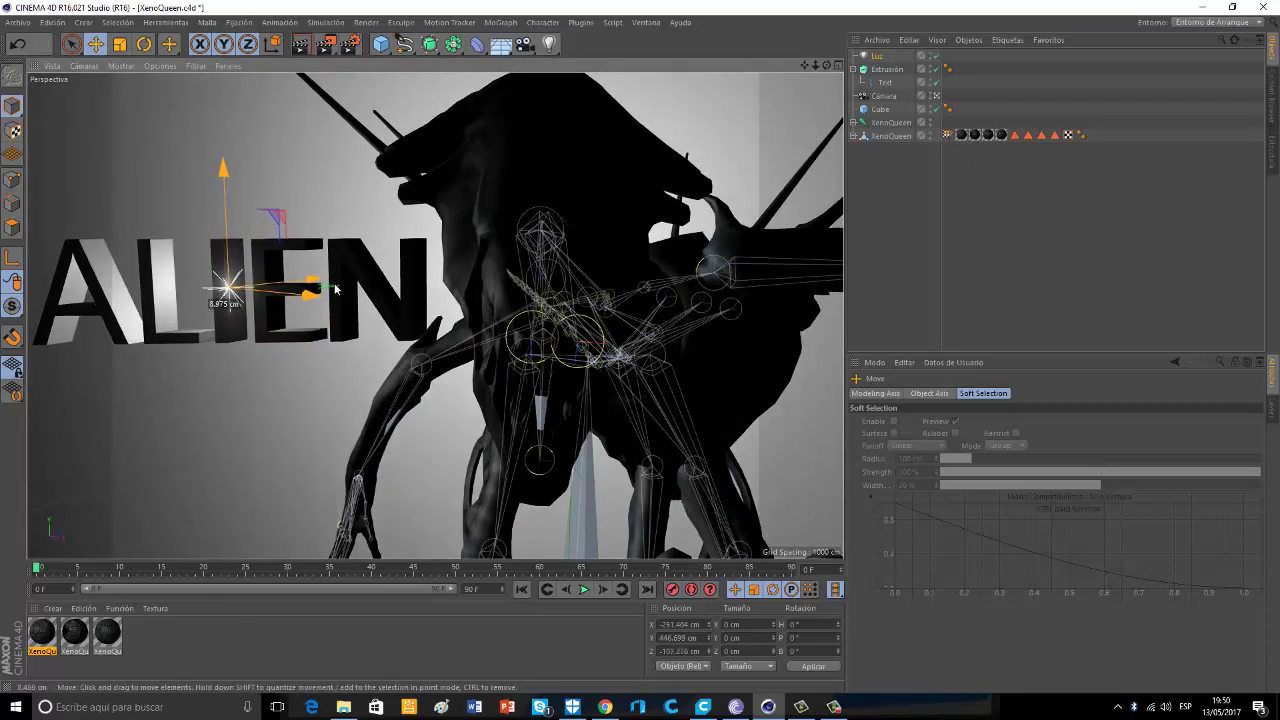
mouse_move(311, 281)
mouse_down()
mouse_move(322, 285)
mouse_move(311, 292)
mouse_up()
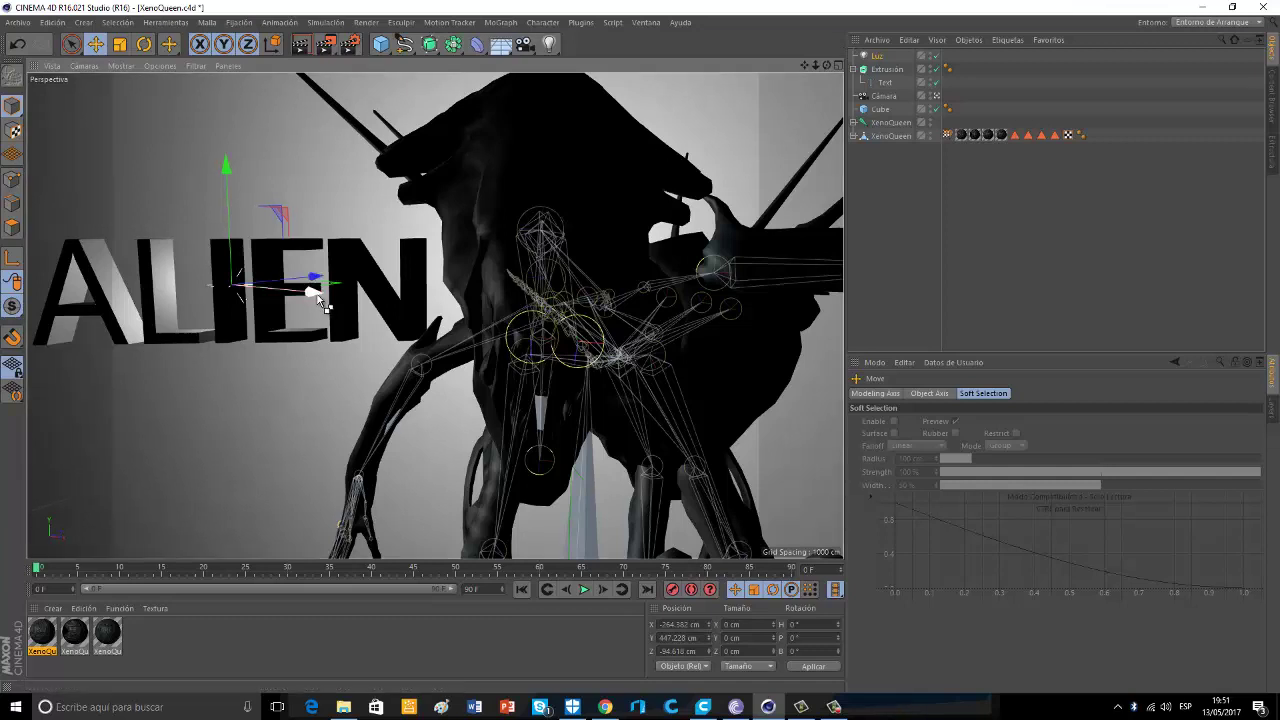
Duplicate the light, move the copy beside the scene camera at about Z -449 cm, and open the copy's general settings
ctrl+drag(317, 295, 828, 338)
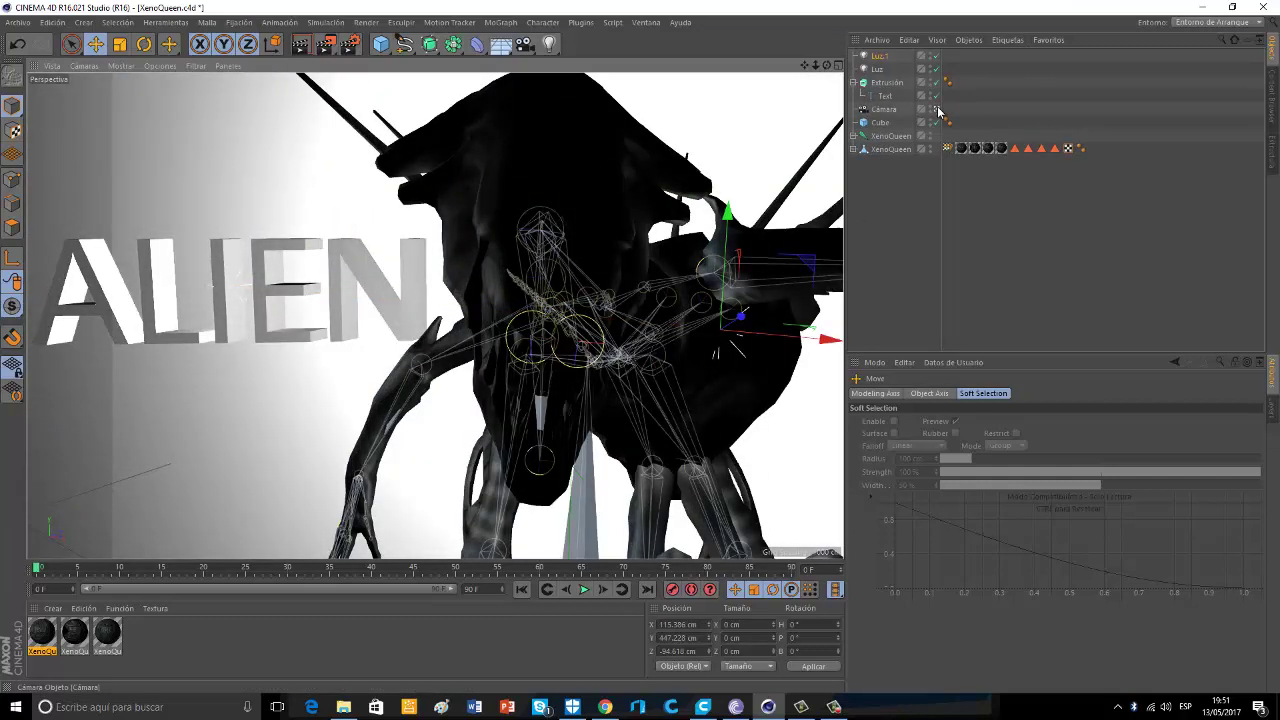
click(937, 110)
drag(608, 290, 694, 364)
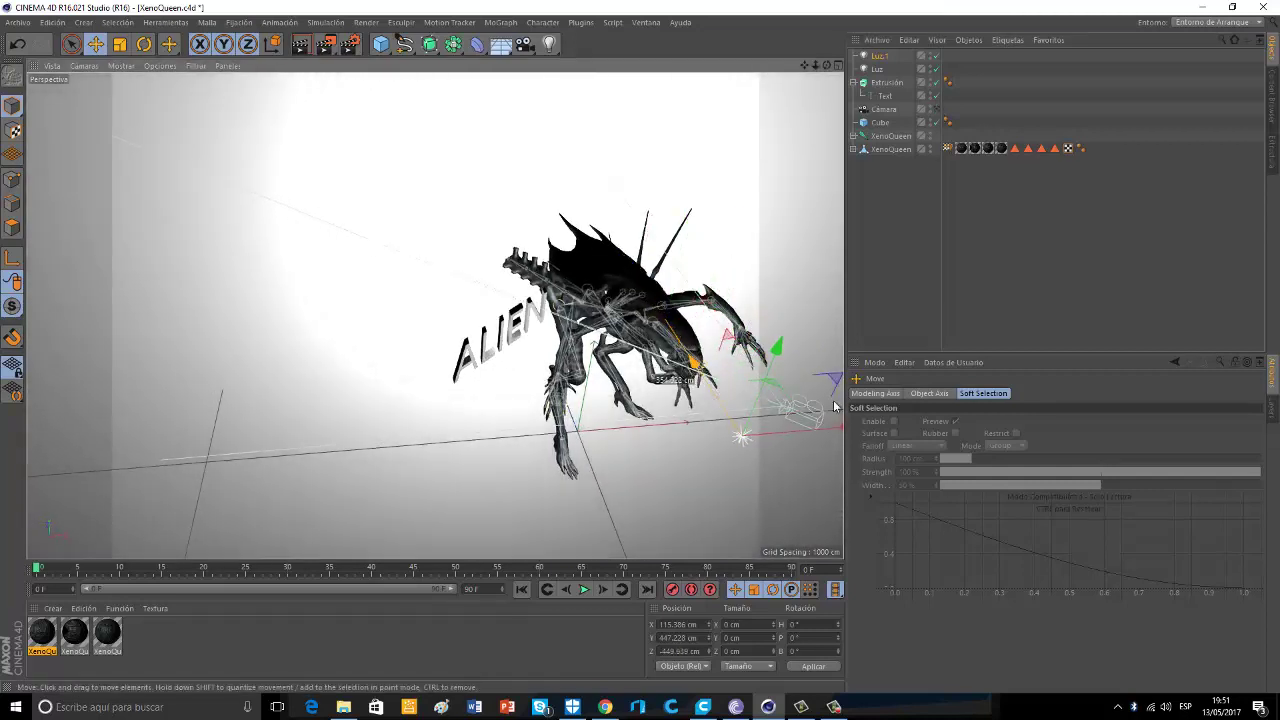
drag(829, 430, 859, 429)
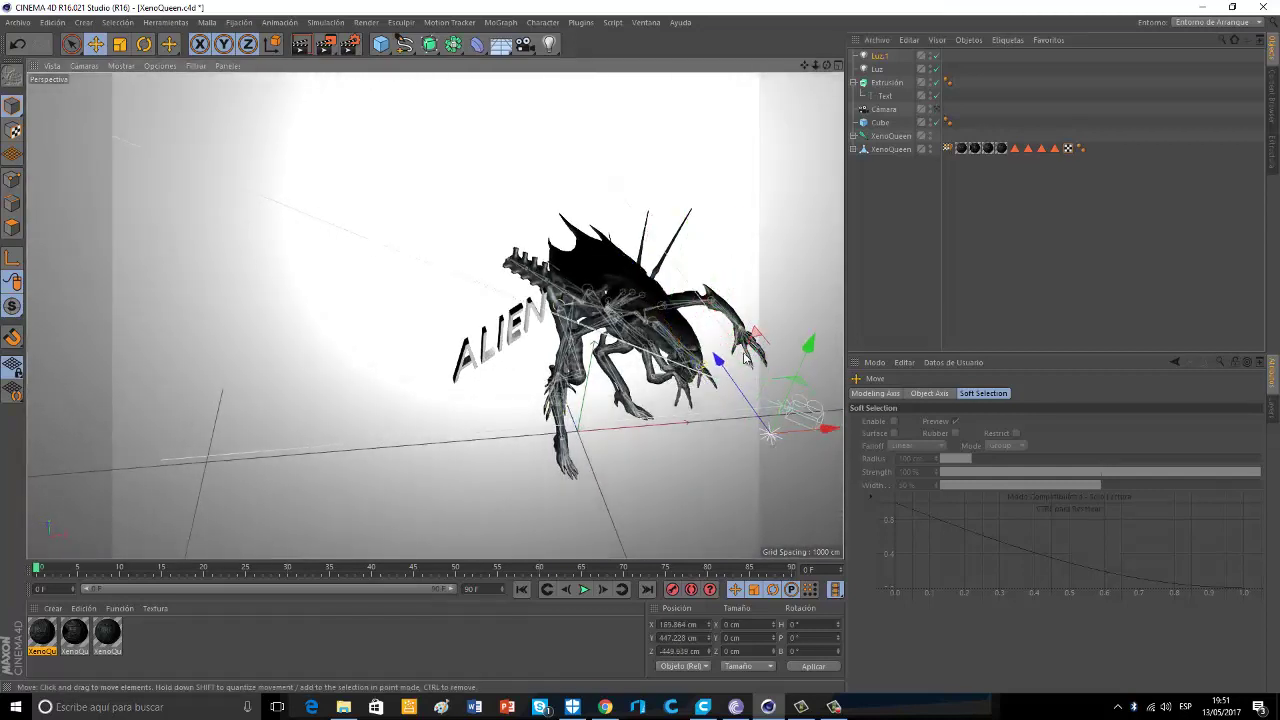
click(877, 57)
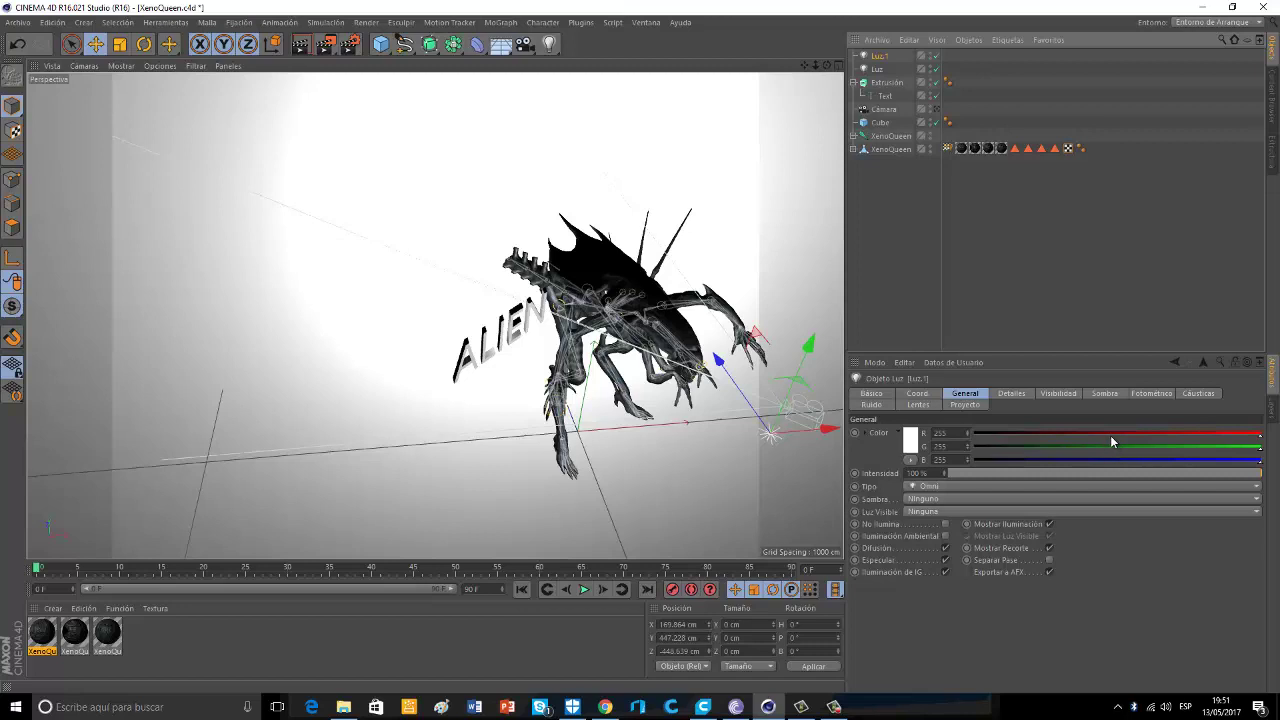
Set the duplicated light's colour to dark green, about RGB 0, 135, 29, and render a preview through the scene camera
drag(1111, 433, 1024, 432)
click(914, 440)
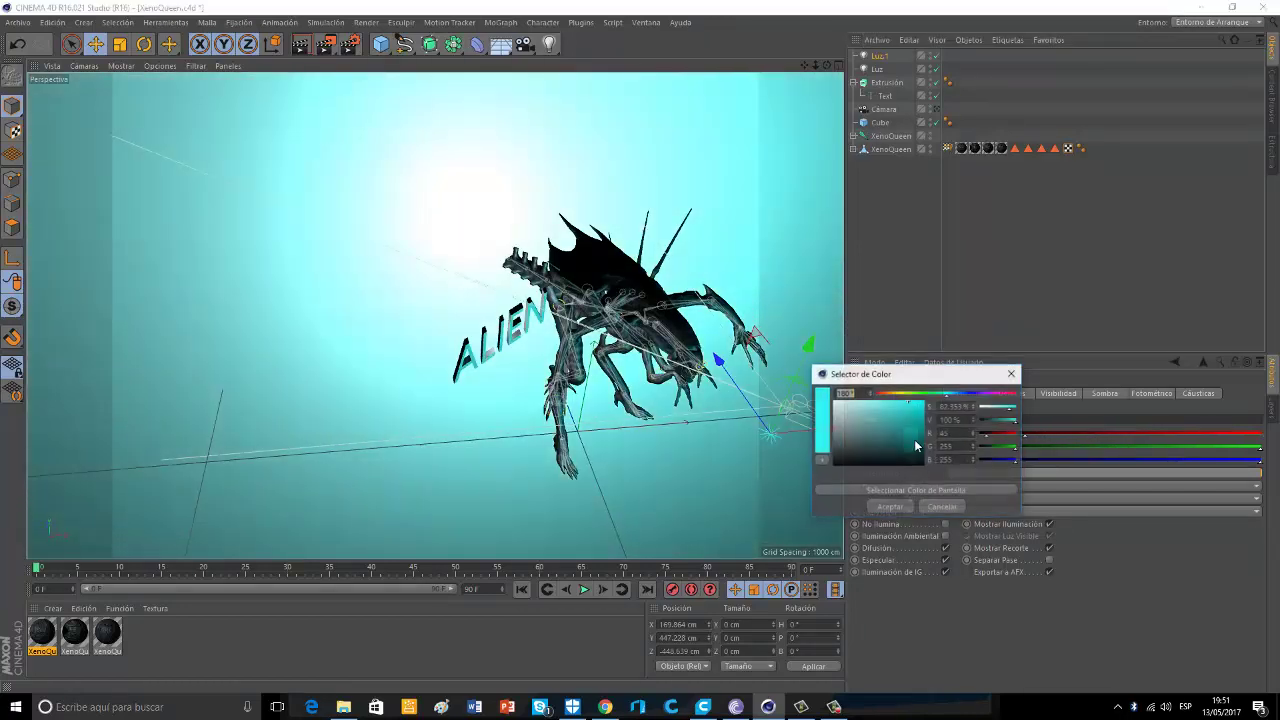
click(936, 394)
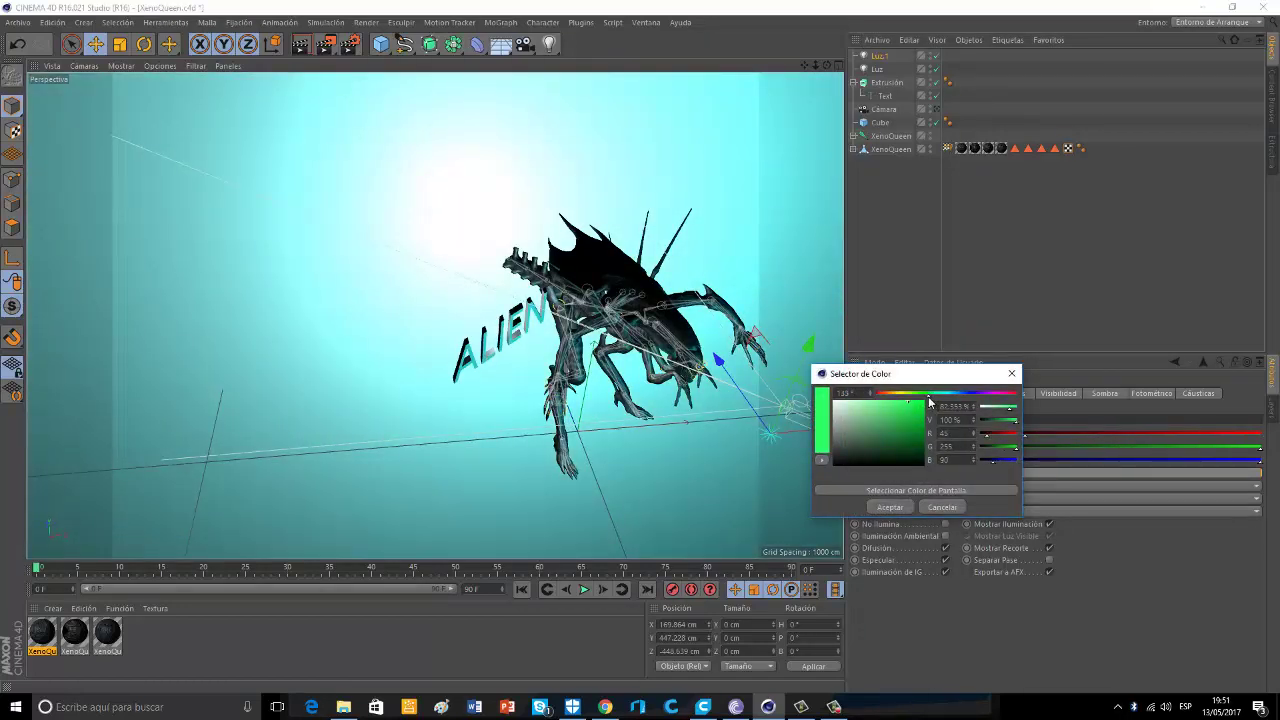
click(908, 510)
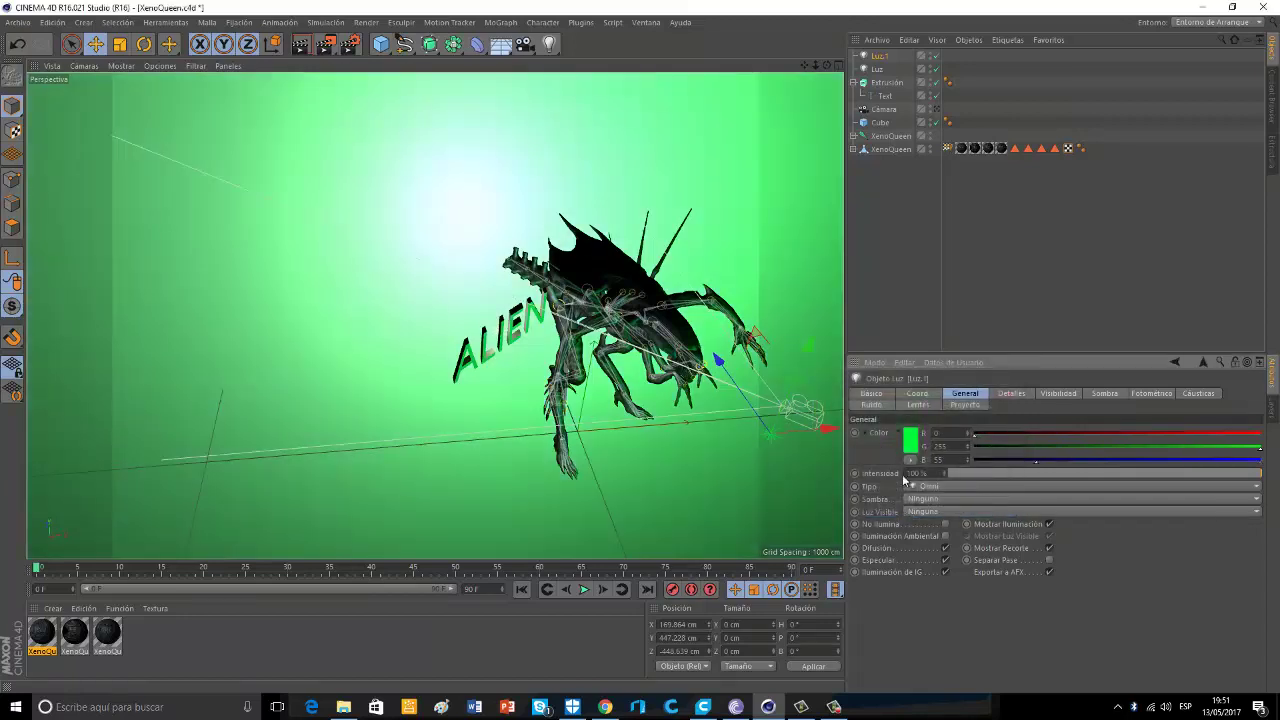
click(909, 436)
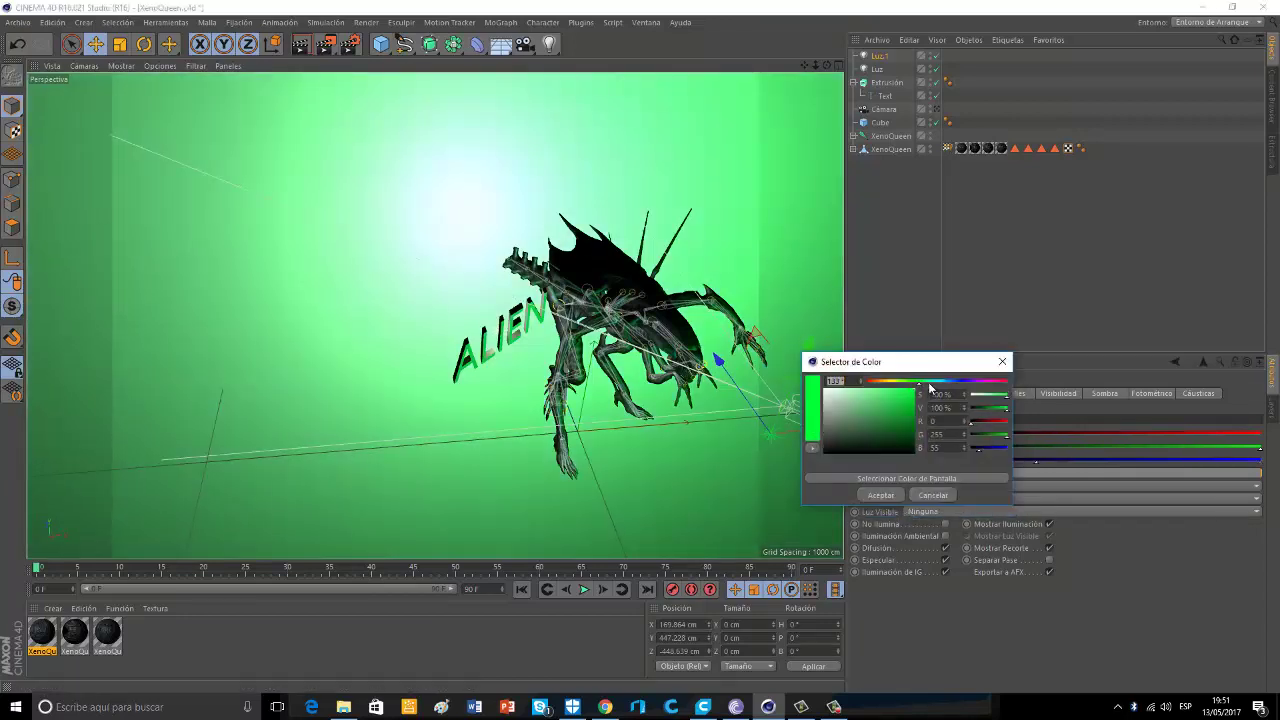
drag(910, 402, 920, 428)
click(882, 497)
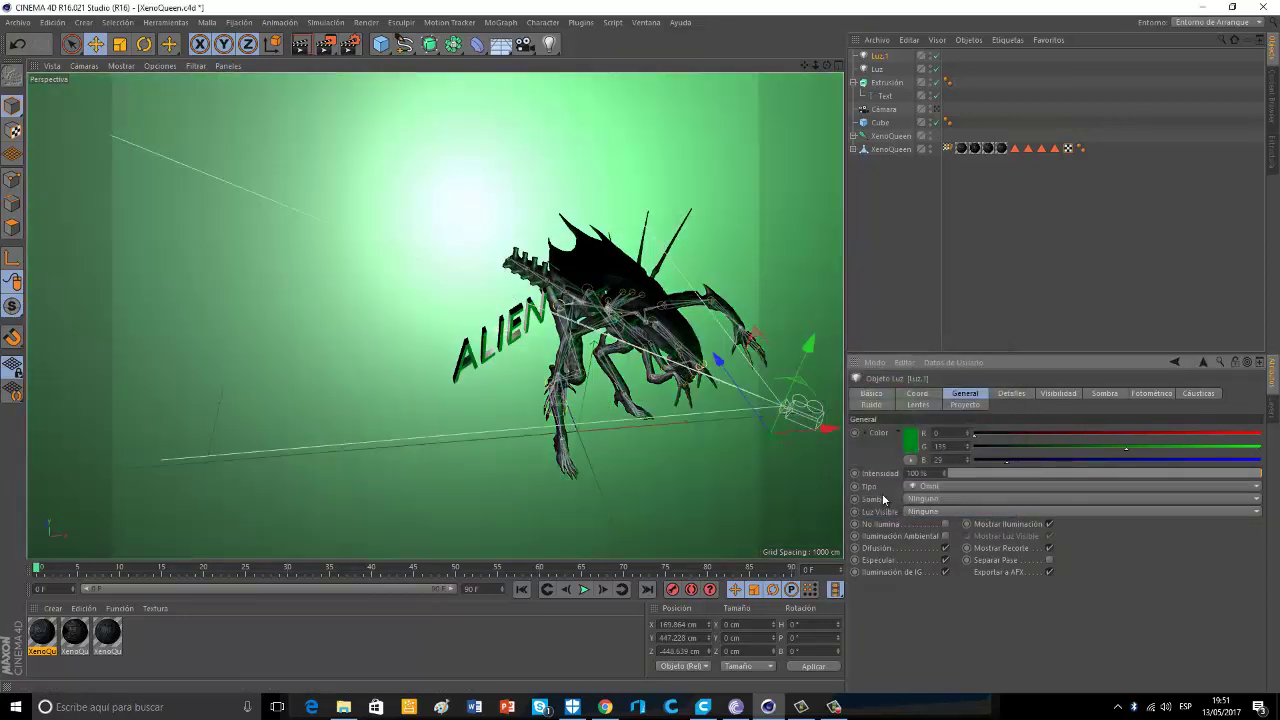
click(935, 109)
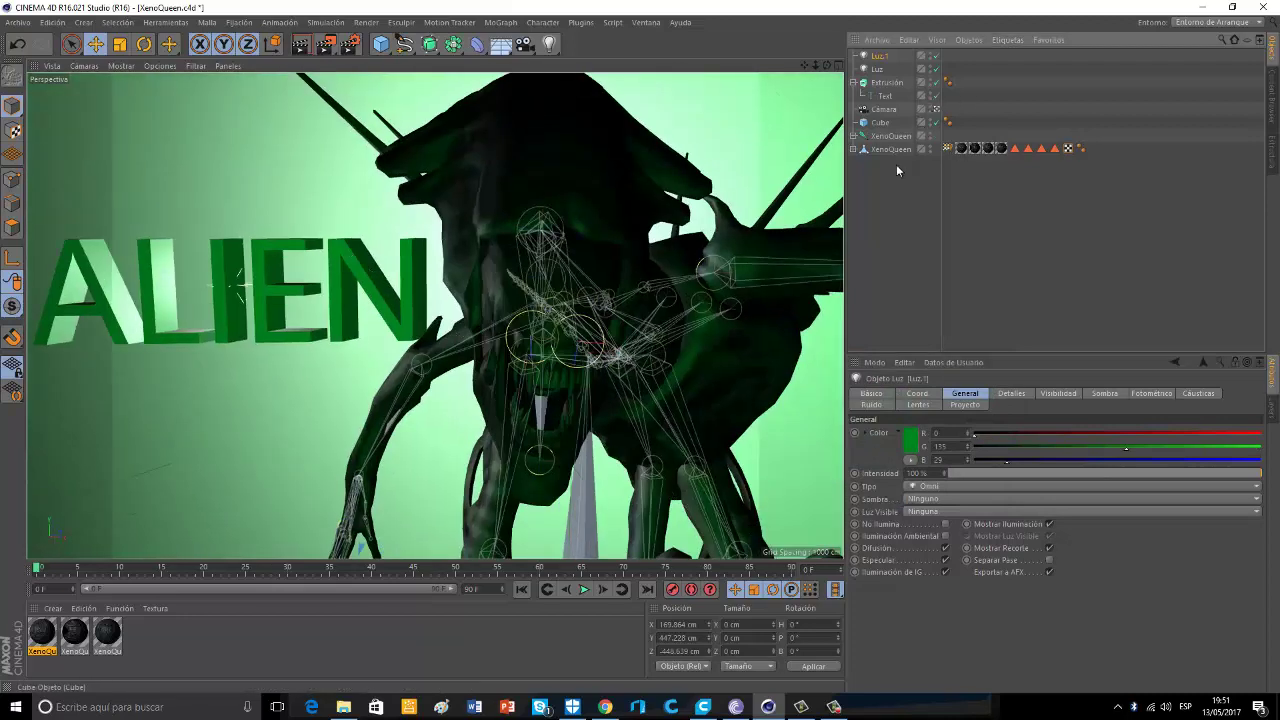
click(300, 46)
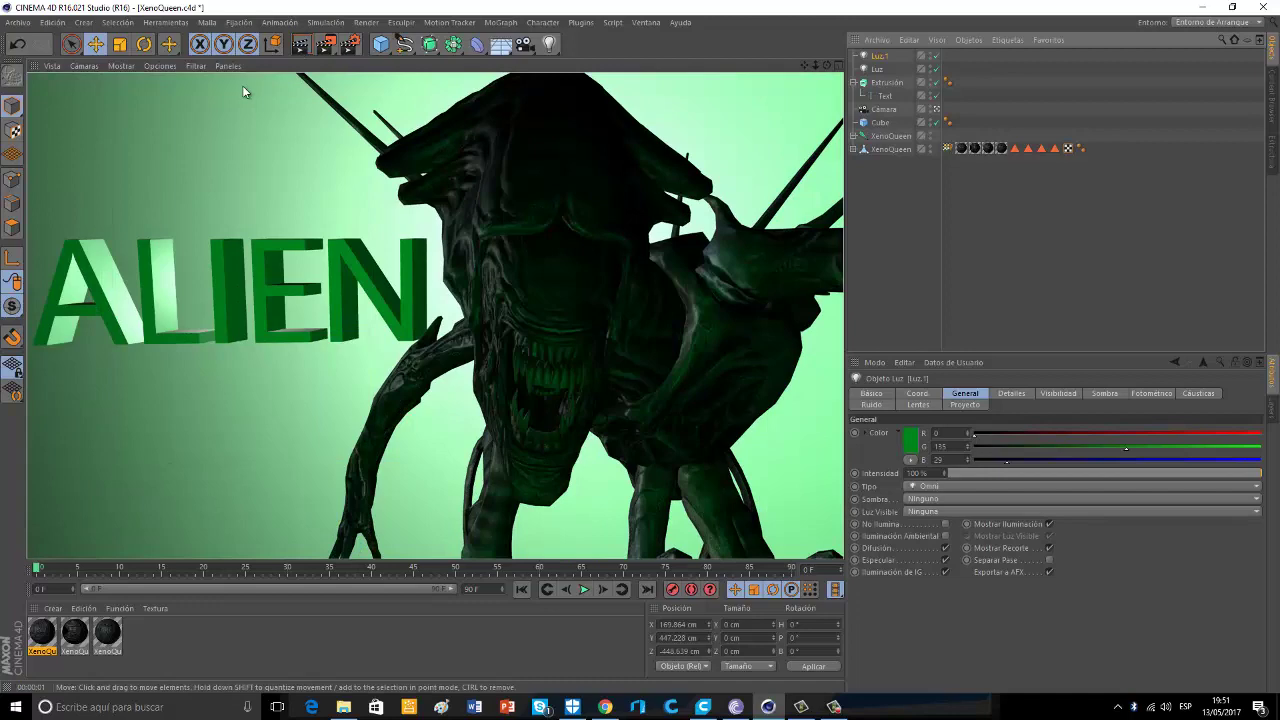
Leave the camera view, add an omni light, and move it beside the ALIEN text to about X -483, Y 580, Z -419 cm
click(936, 110)
click(549, 44)
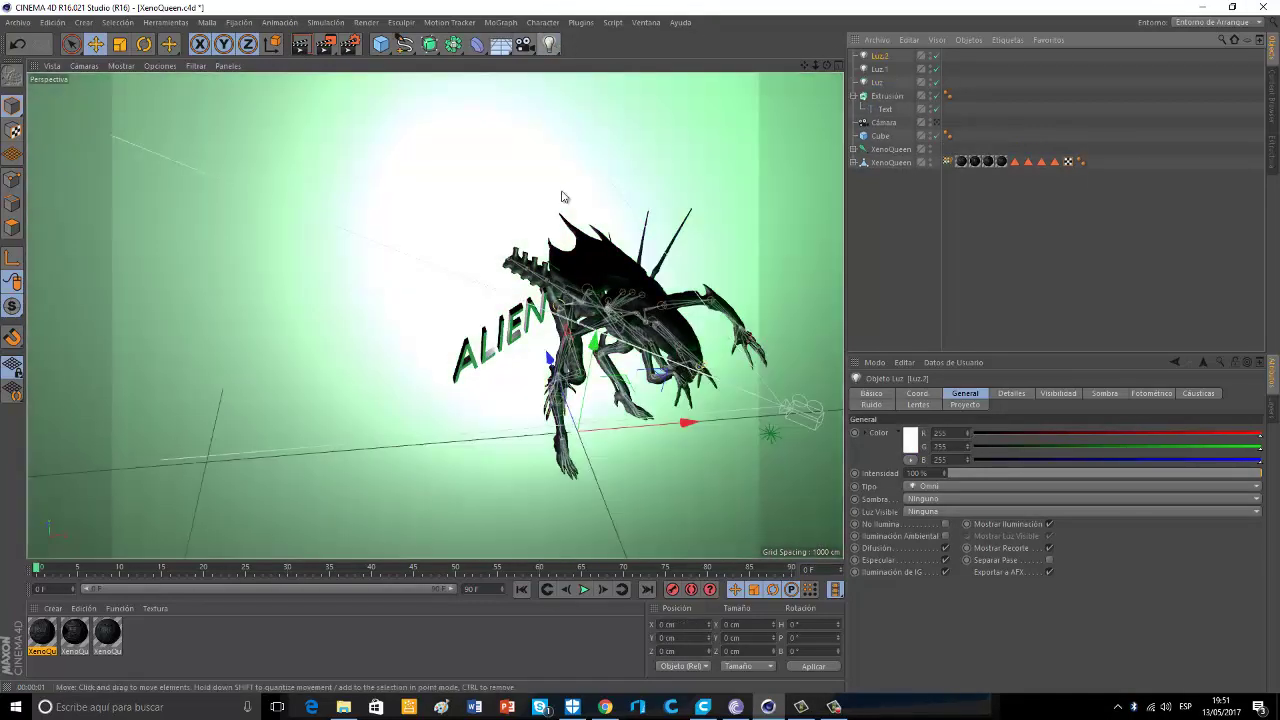
drag(596, 343, 448, 364)
Set the visible light option of the original light, Luz, to Visible
click(876, 84)
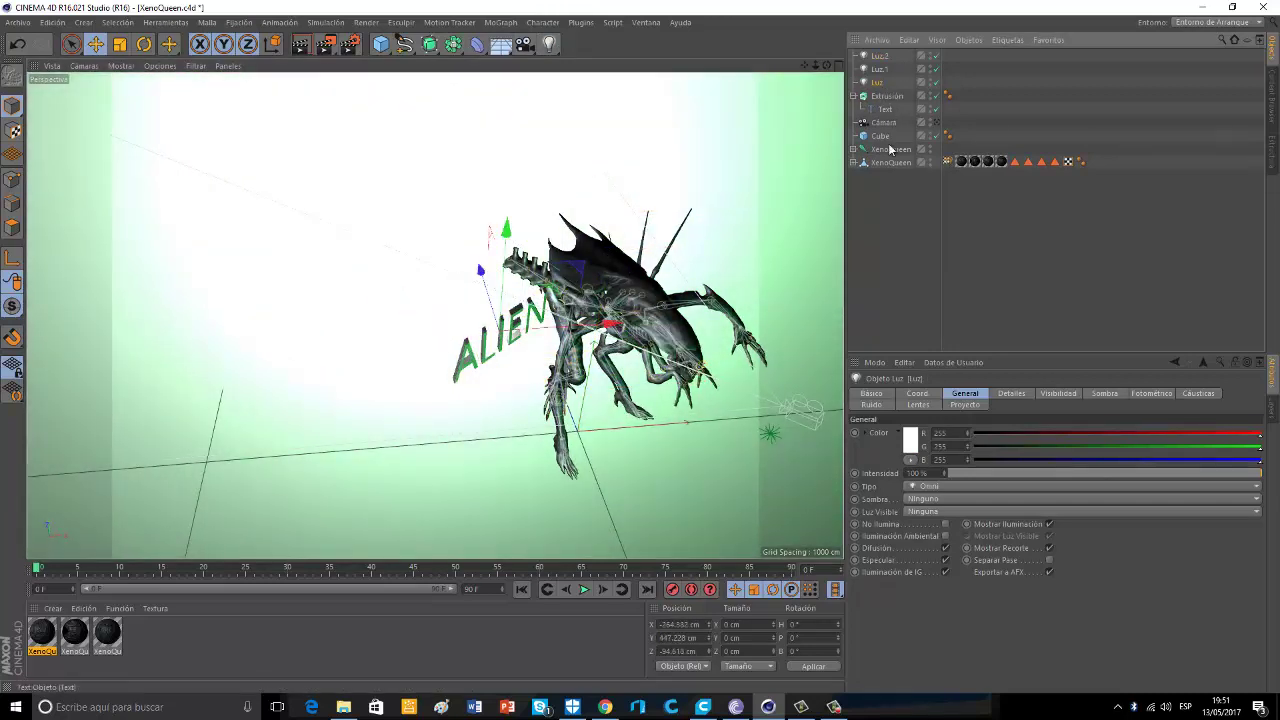
click(922, 513)
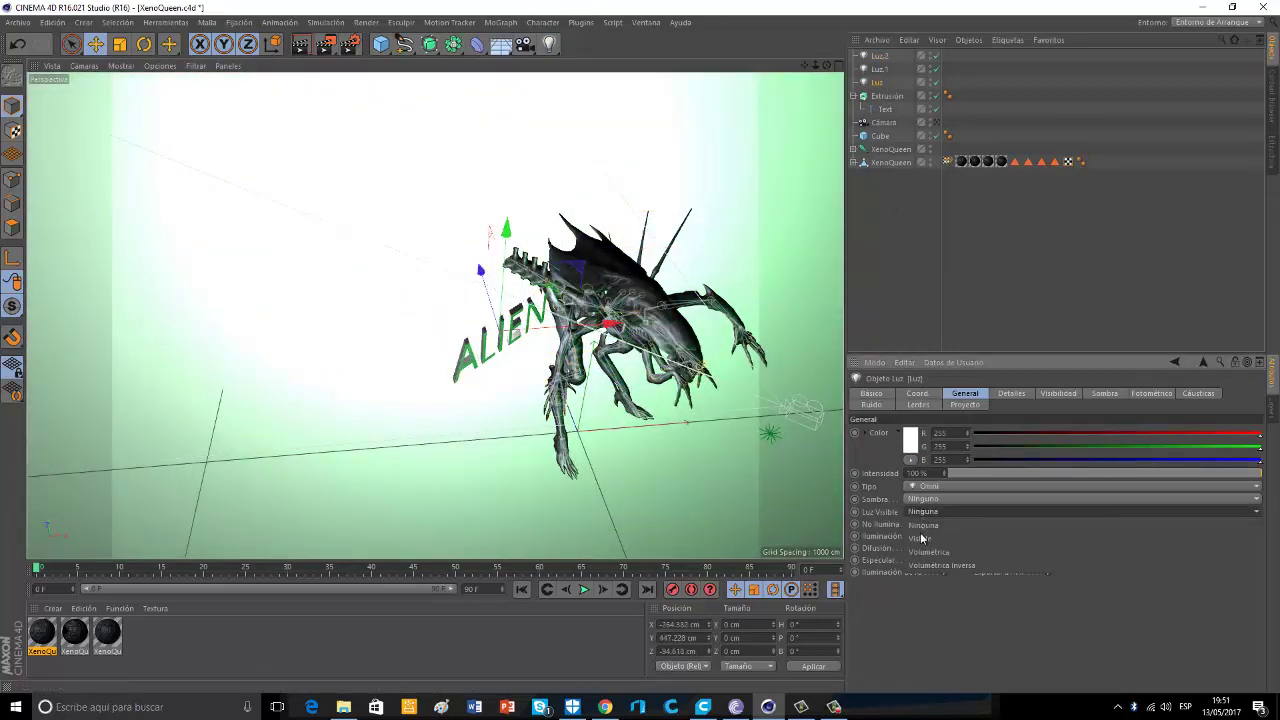
click(925, 539)
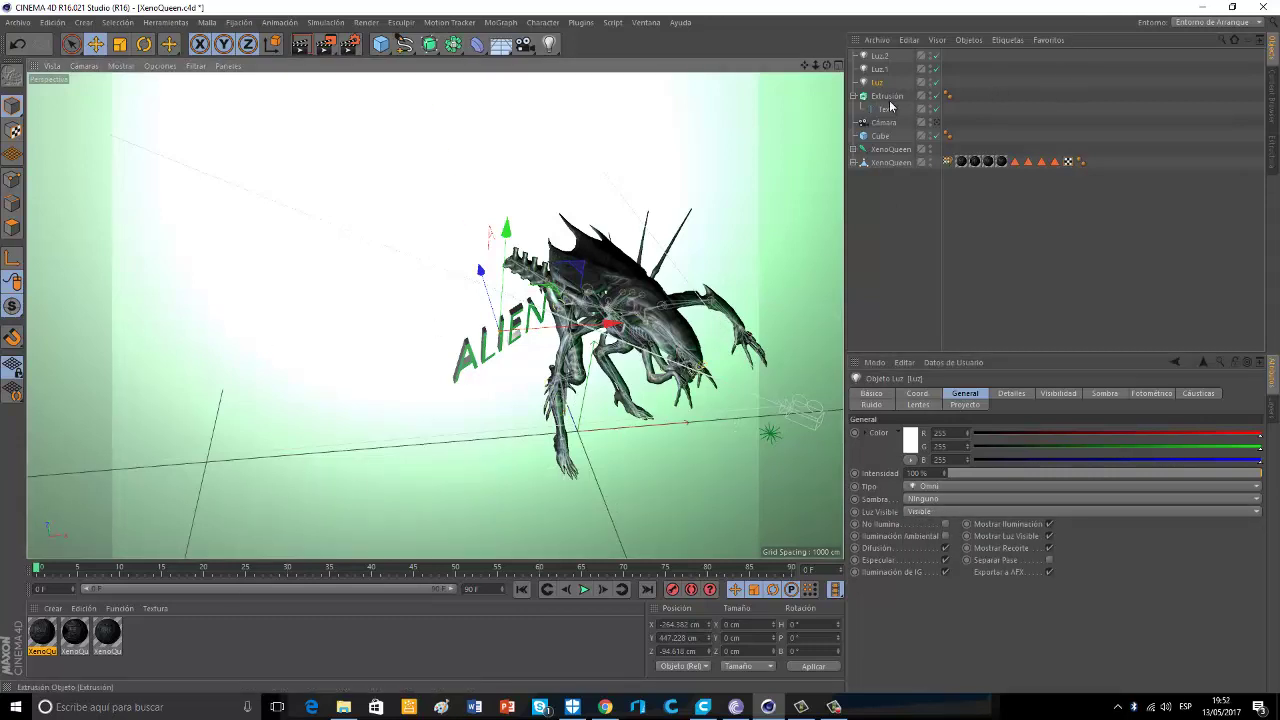
Move the third light back behind the ALIEN text to about Z 176 cm and colour it bright green, RGB 11, 255, 72
click(879, 56)
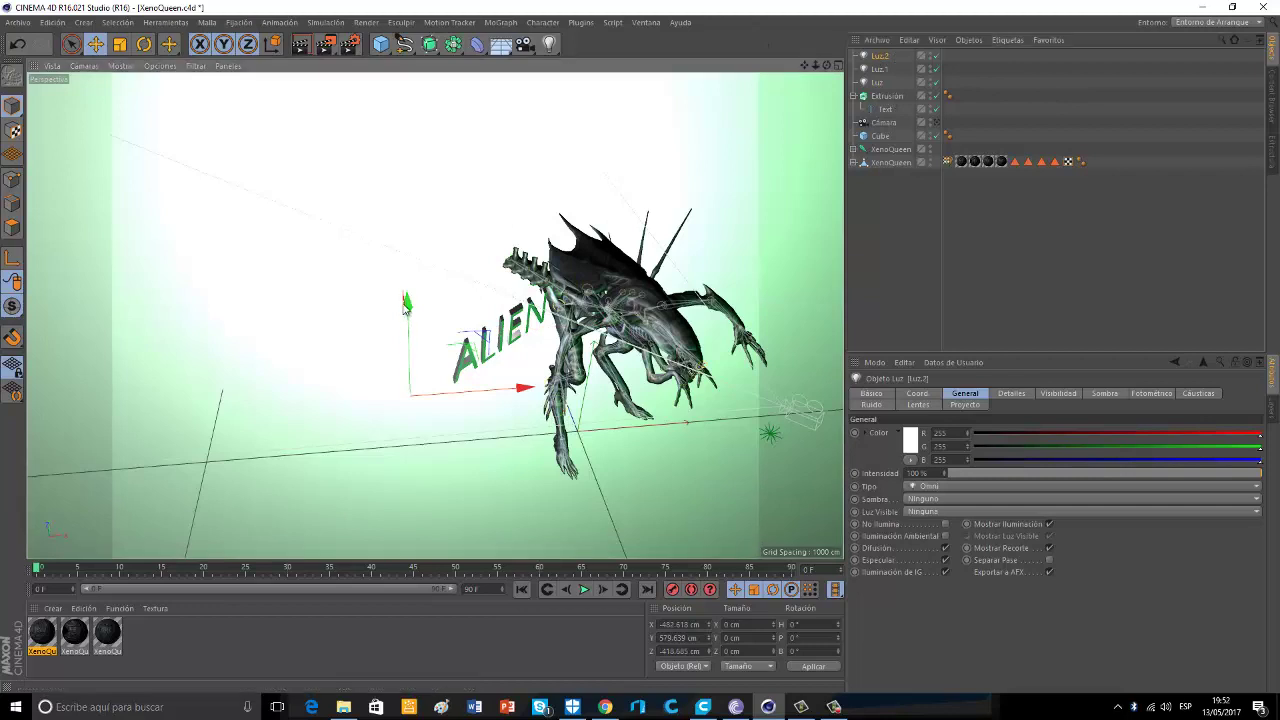
drag(405, 307, 386, 113)
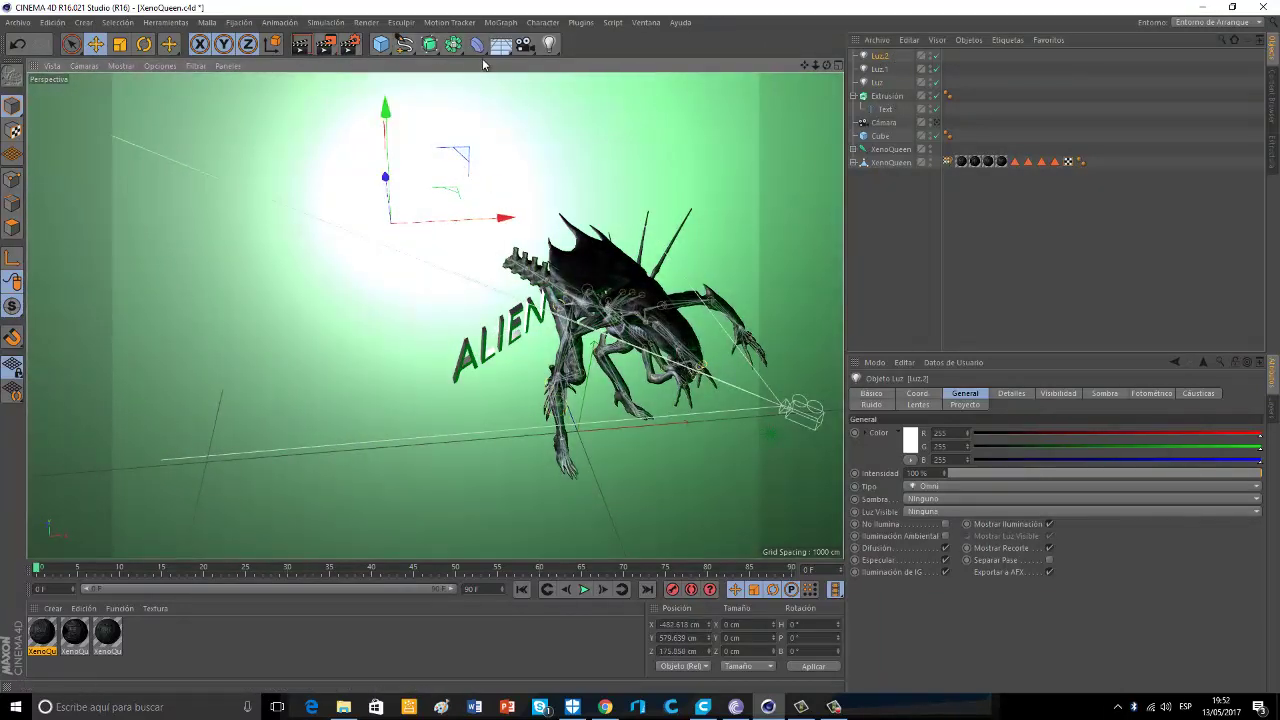
click(910, 440)
click(933, 386)
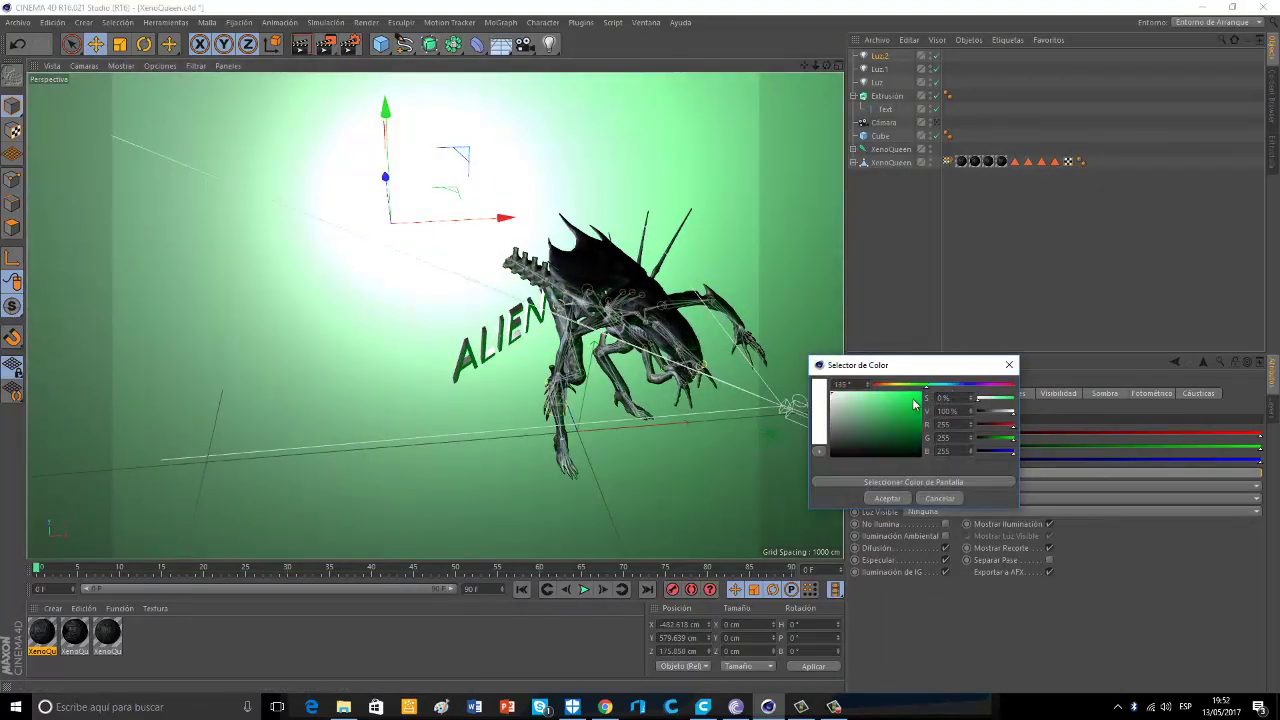
click(918, 393)
click(898, 498)
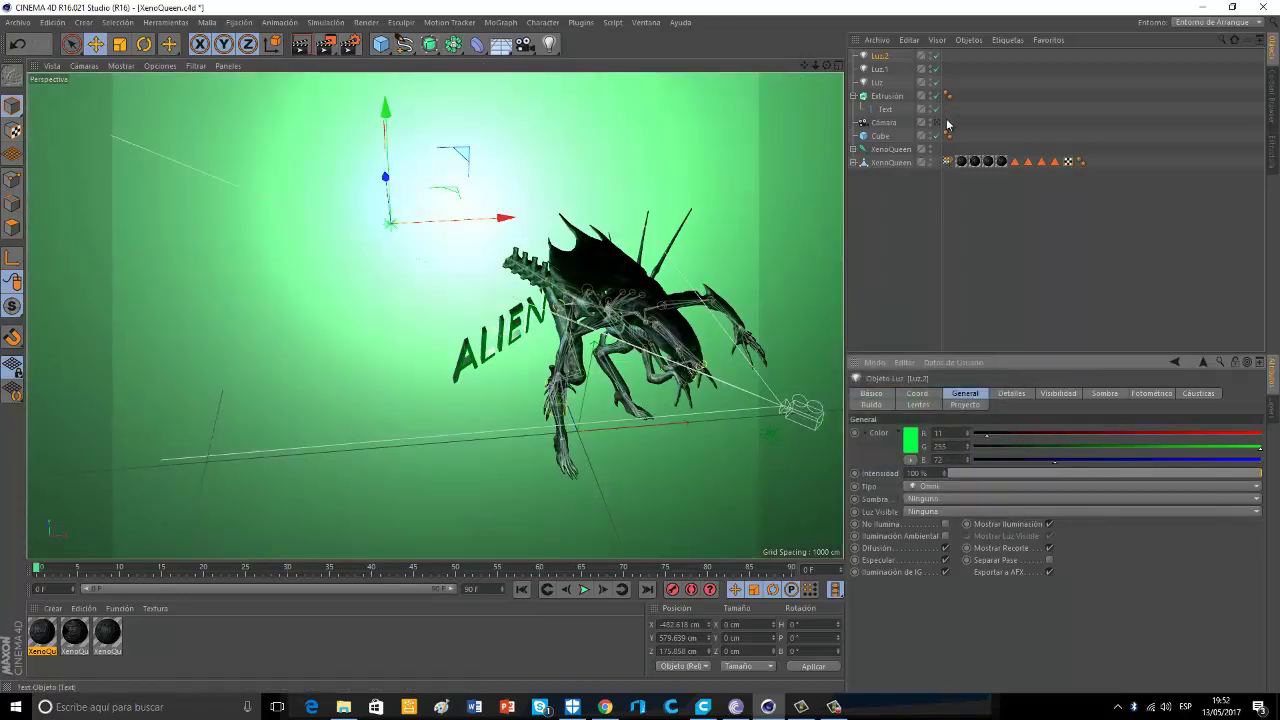
Render a preview of the green lighting through the scene camera
click(936, 124)
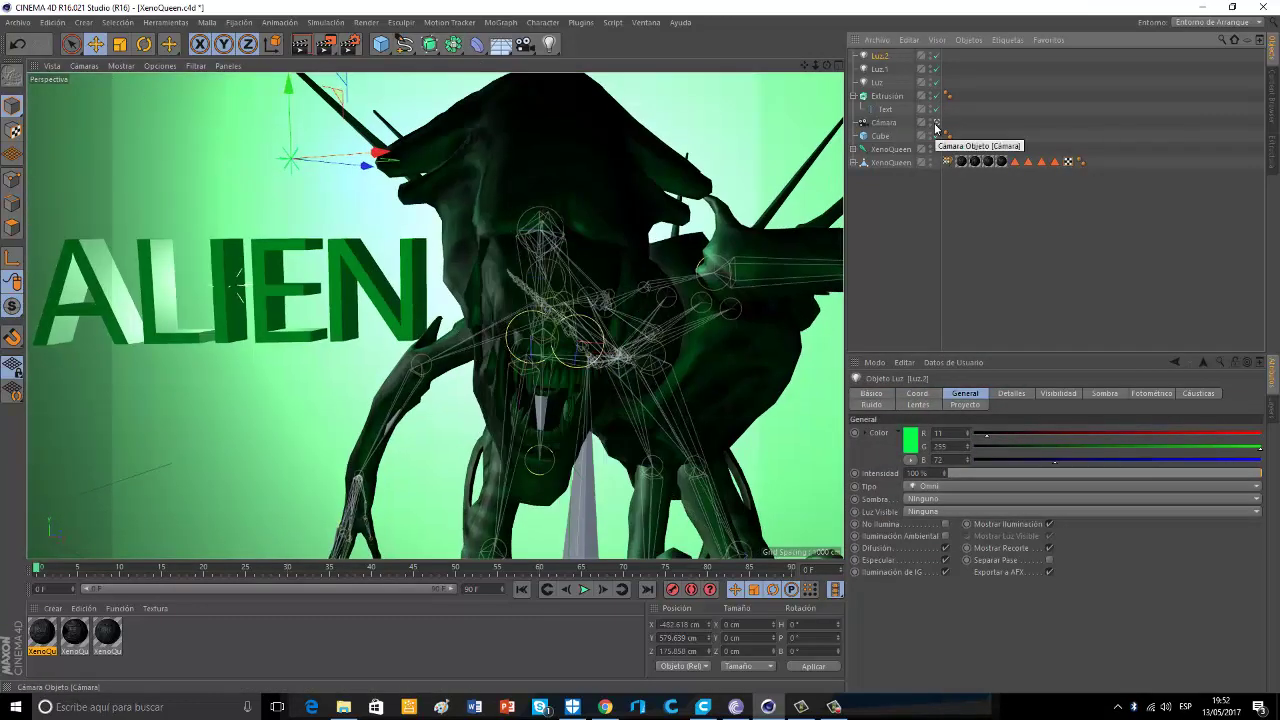
click(300, 44)
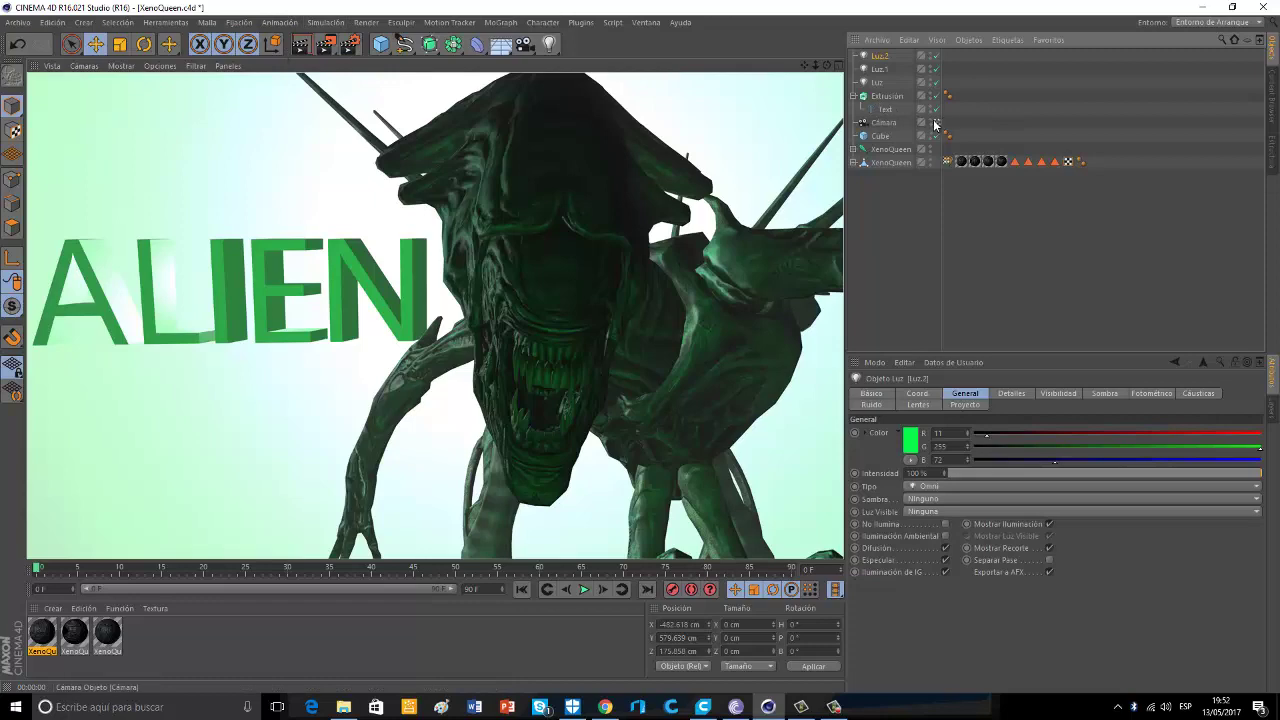
click(936, 122)
Leave the camera view and move the joint inside the XenoQueen's mouth forward so the inner jaw projects between the teeth
click(508, 148)
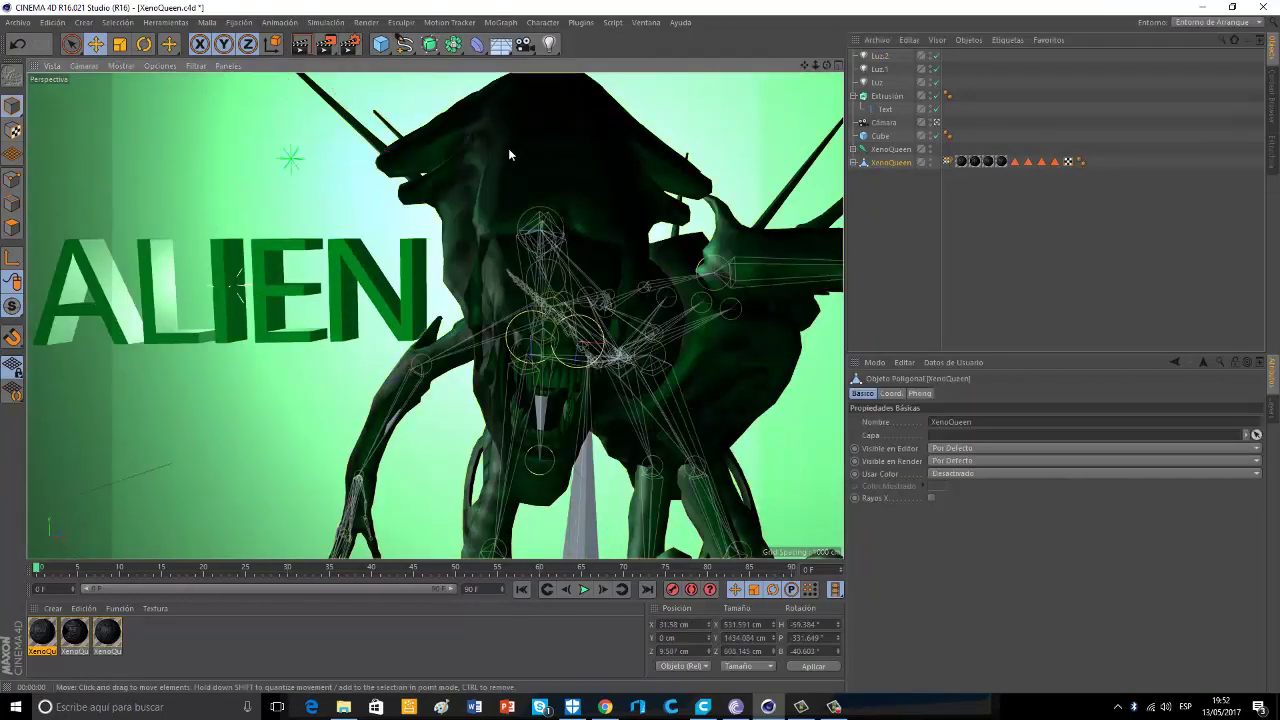
click(146, 47)
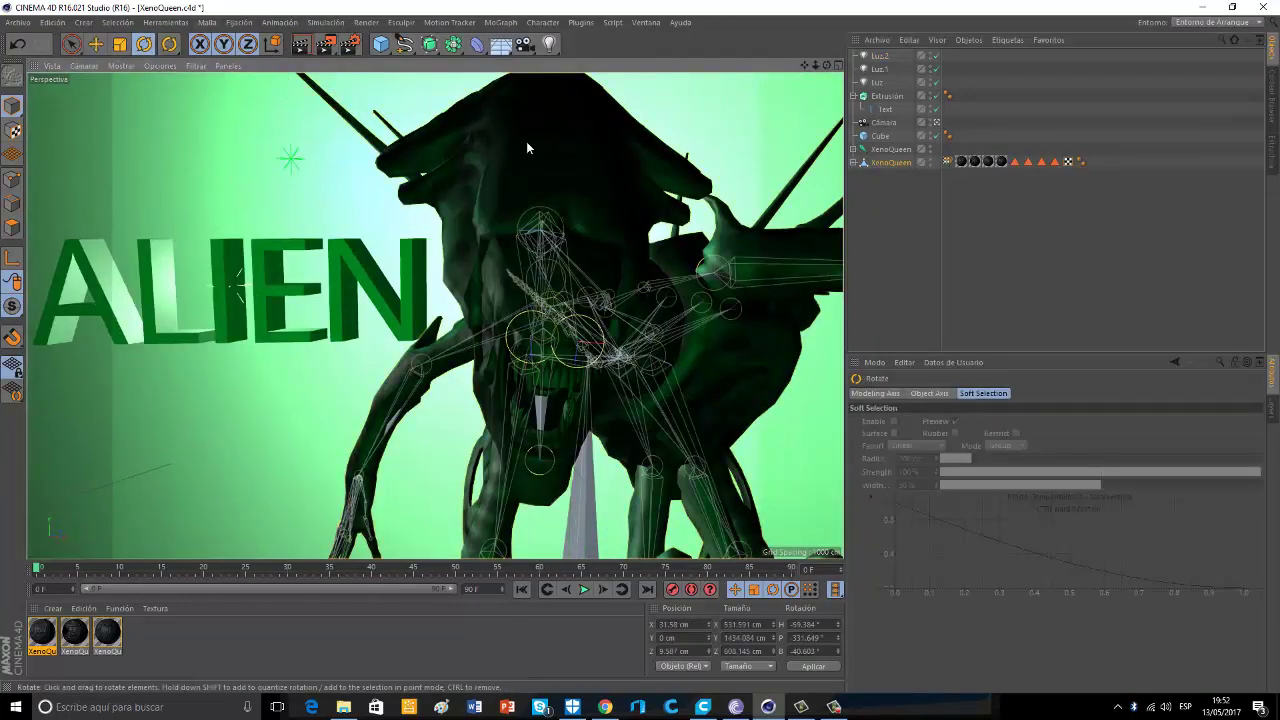
click(936, 122)
drag(827, 65, 642, 240)
drag(827, 65, 388, 193)
scroll(388, 190, down, 4)
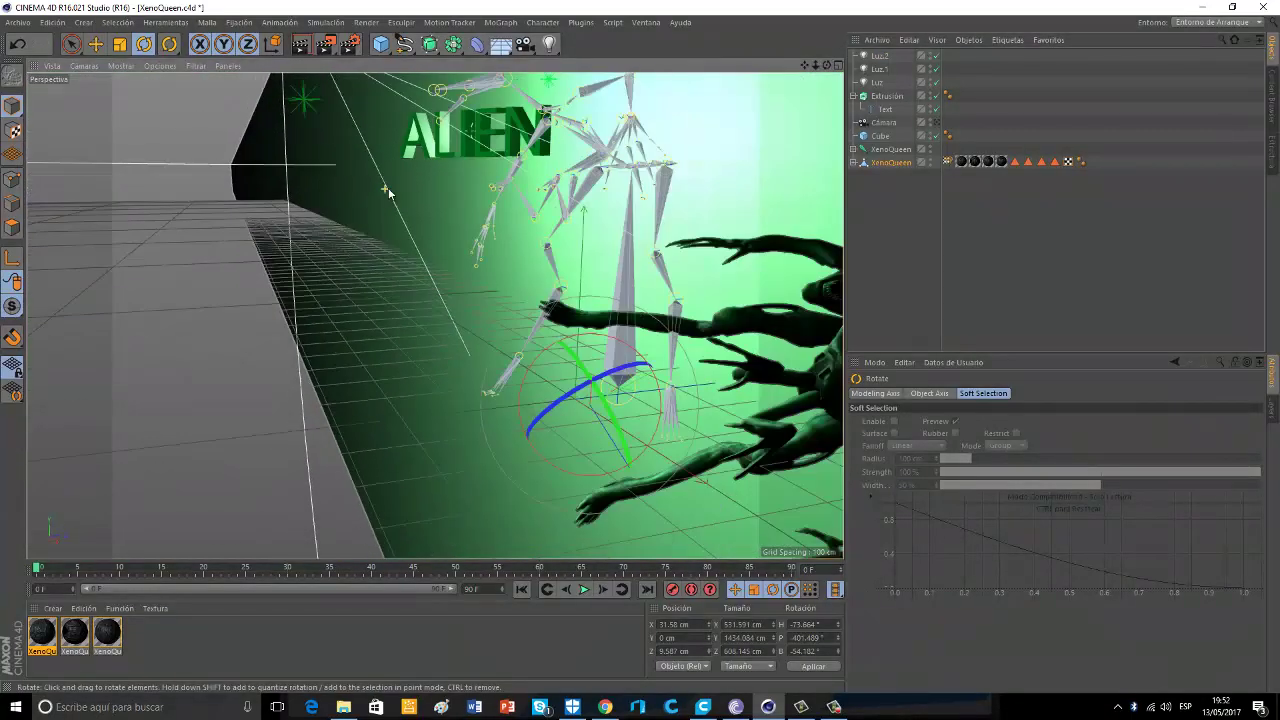
scroll(494, 101, up, 1)
drag(806, 65, 640, 354)
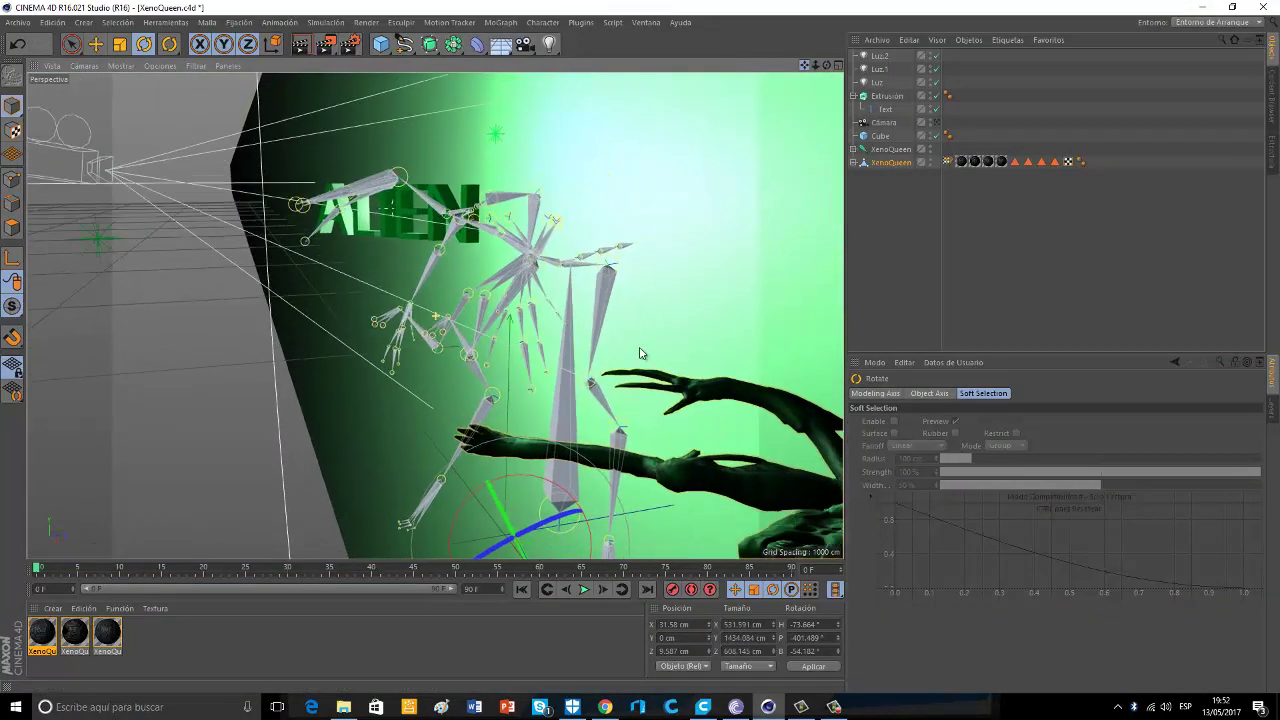
scroll(350, 204, up, 3)
scroll(350, 205, up, 5)
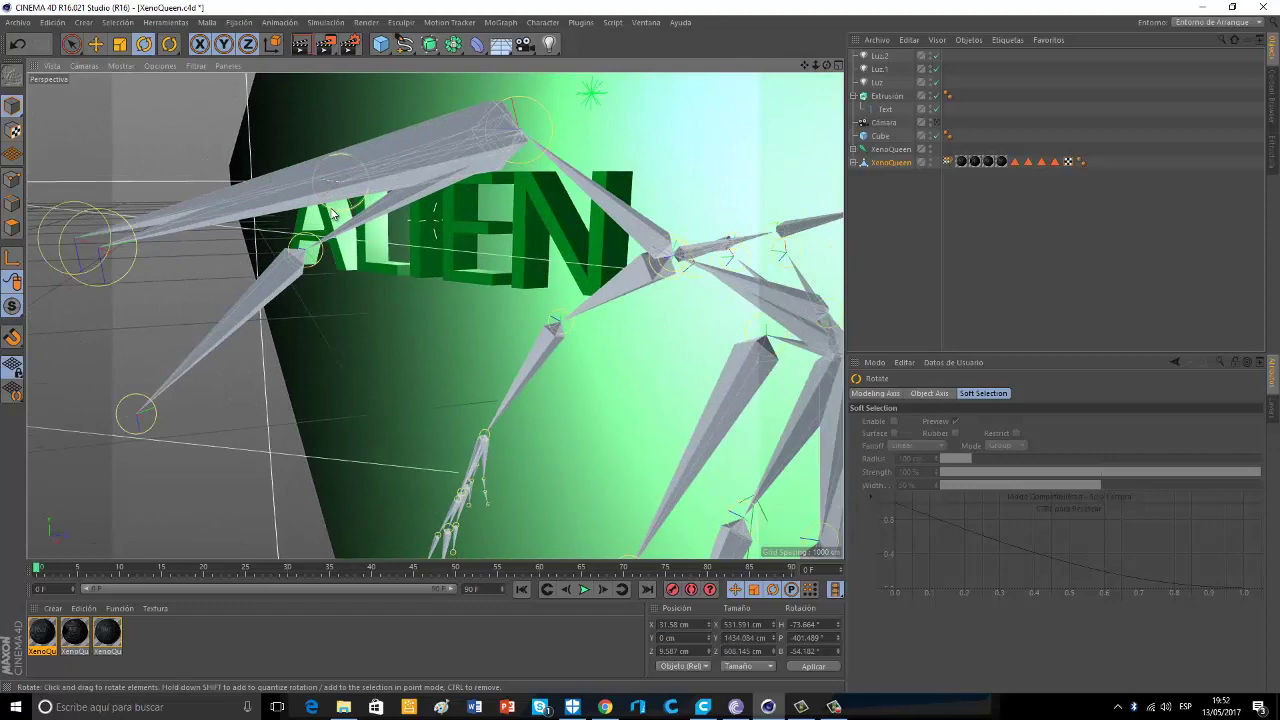
click(332, 211)
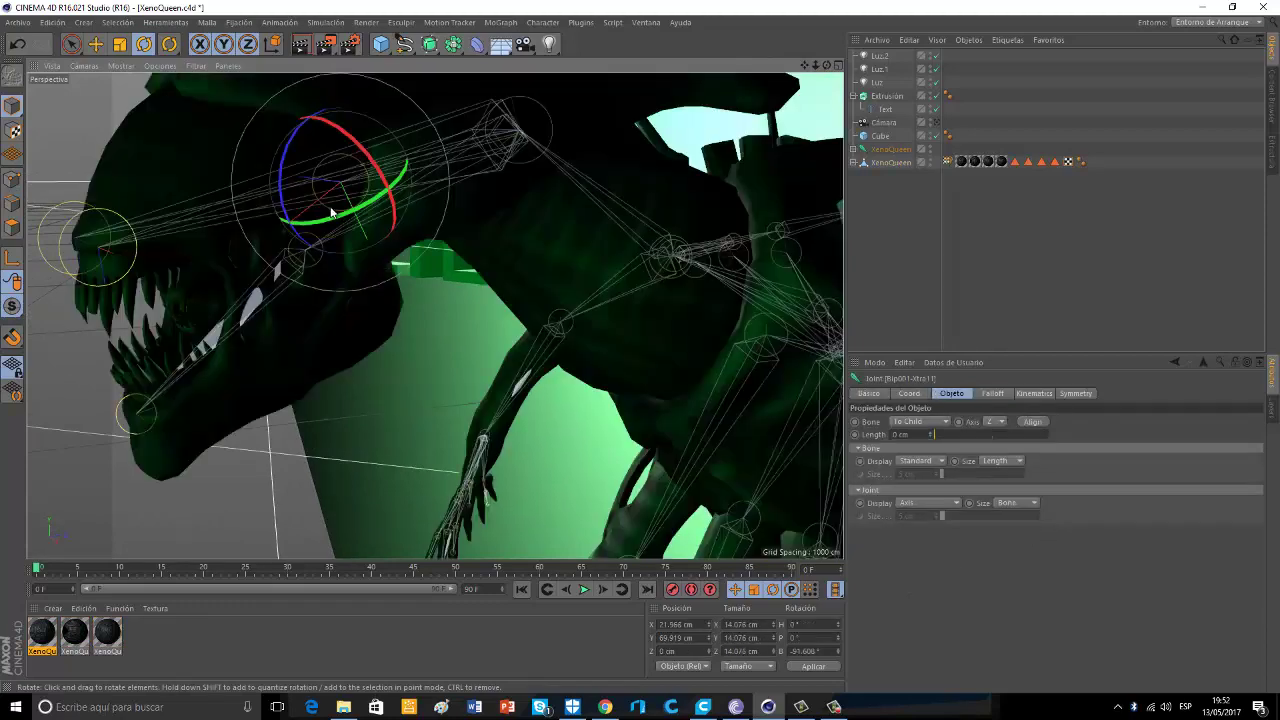
click(97, 45)
drag(256, 242, 128, 319)
Rotate the XenoQueen's lower jaw joint to about -121° bank to open the mouth wider, and render a preview through the scene camera
click(369, 264)
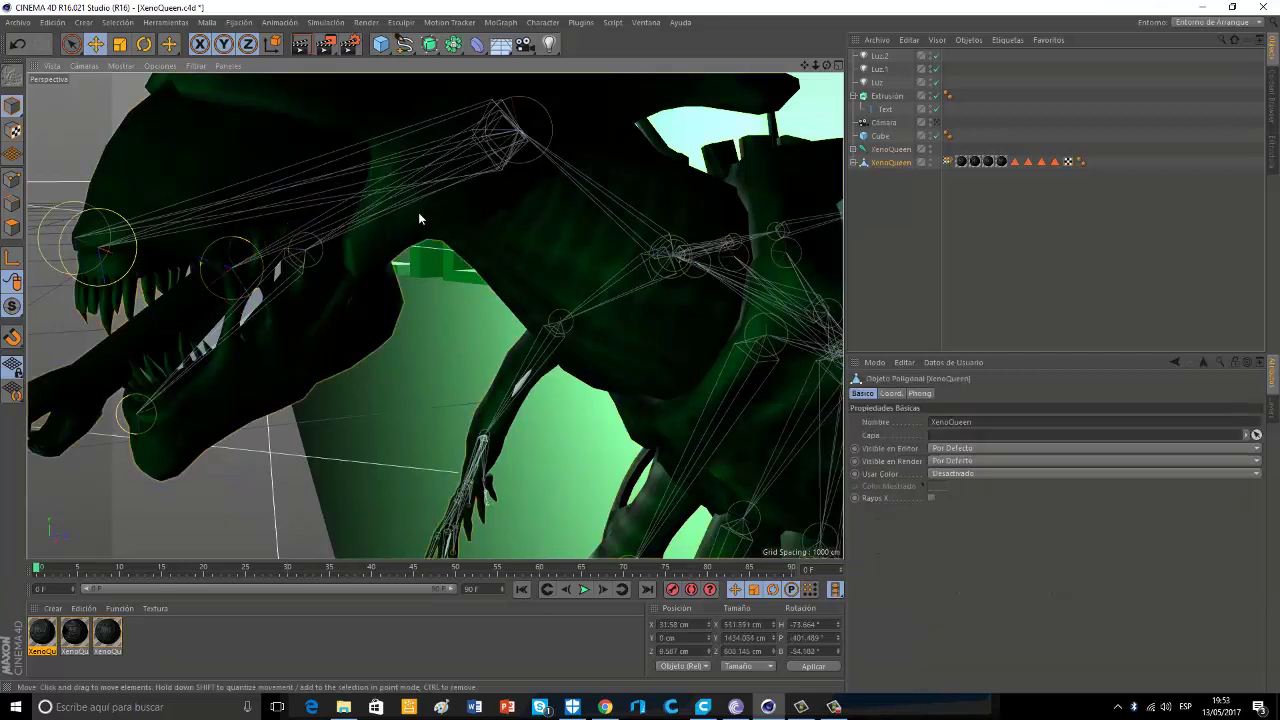
click(280, 257)
drag(246, 246, 244, 269)
click(936, 124)
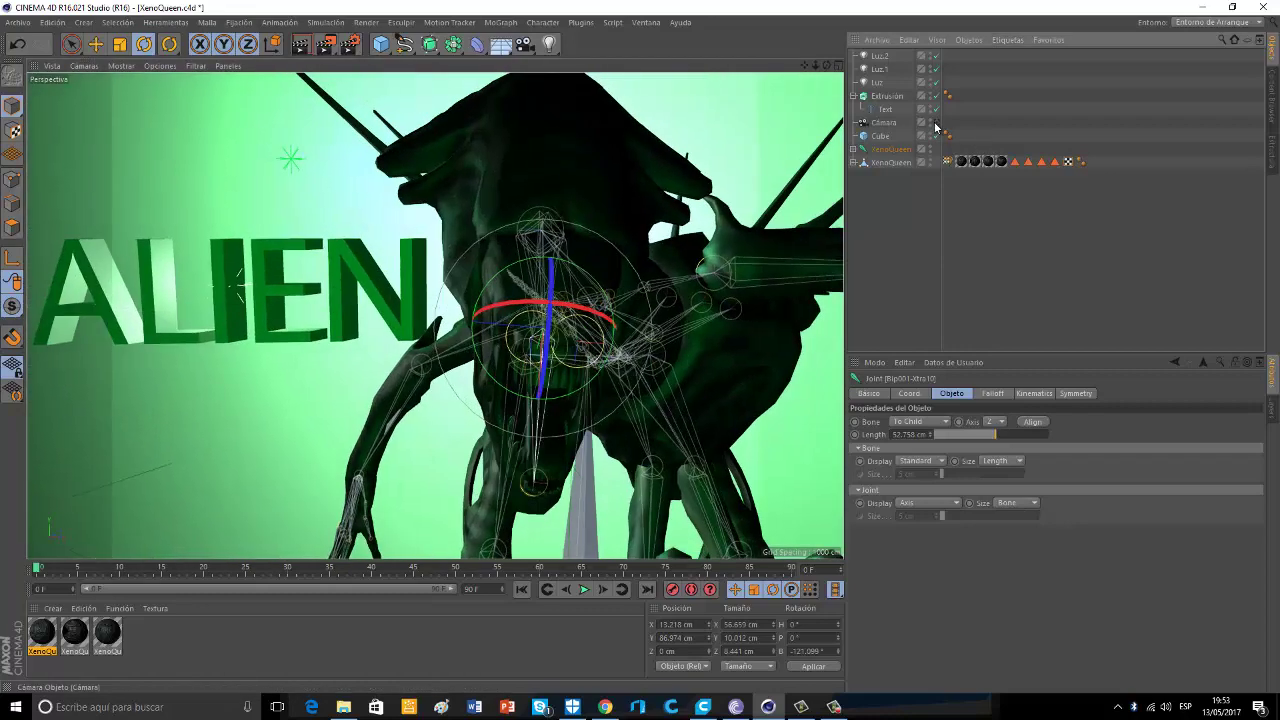
click(301, 50)
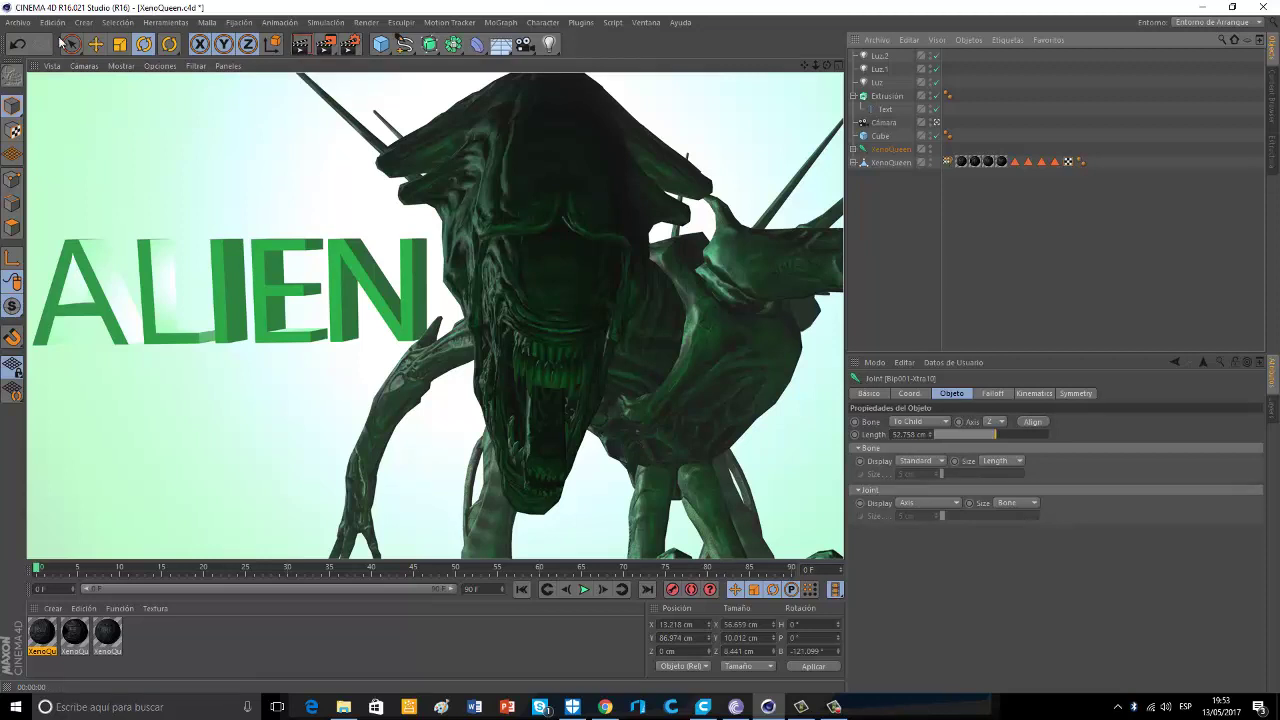
Rotate the extruded ALIEN text to a heading of about 15.47° and check its angle through the scene camera
click(887, 95)
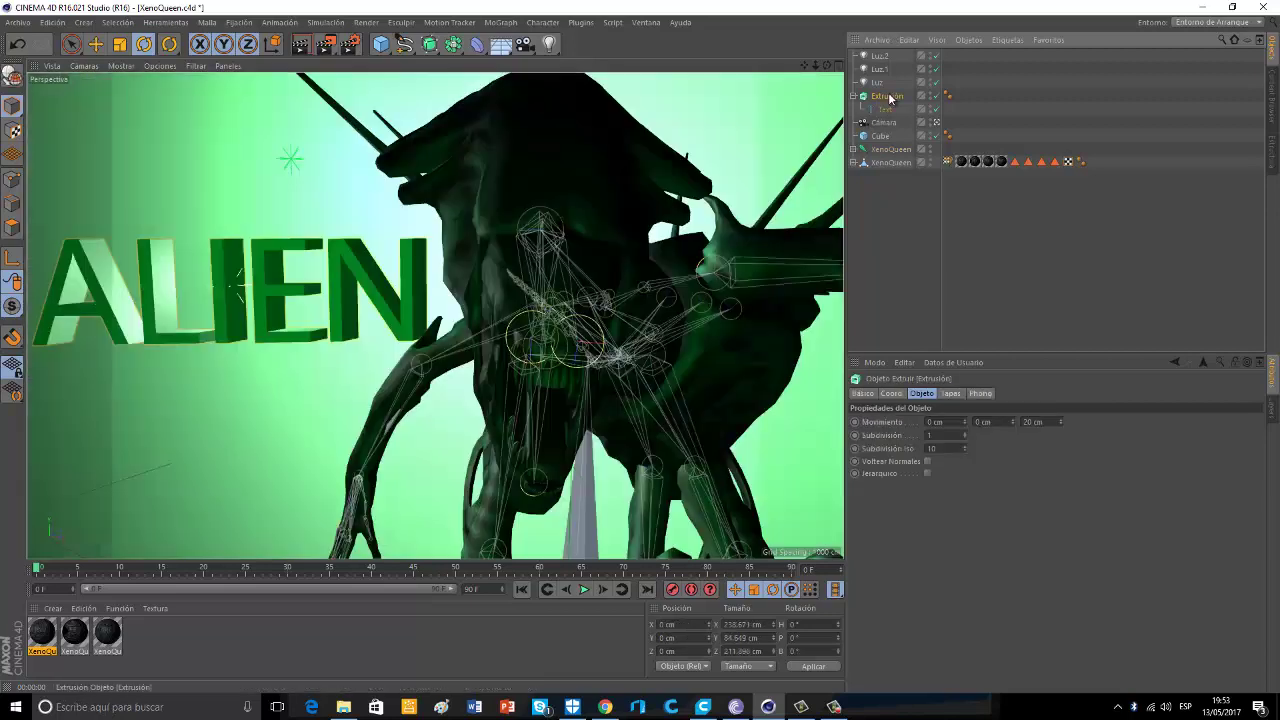
click(936, 123)
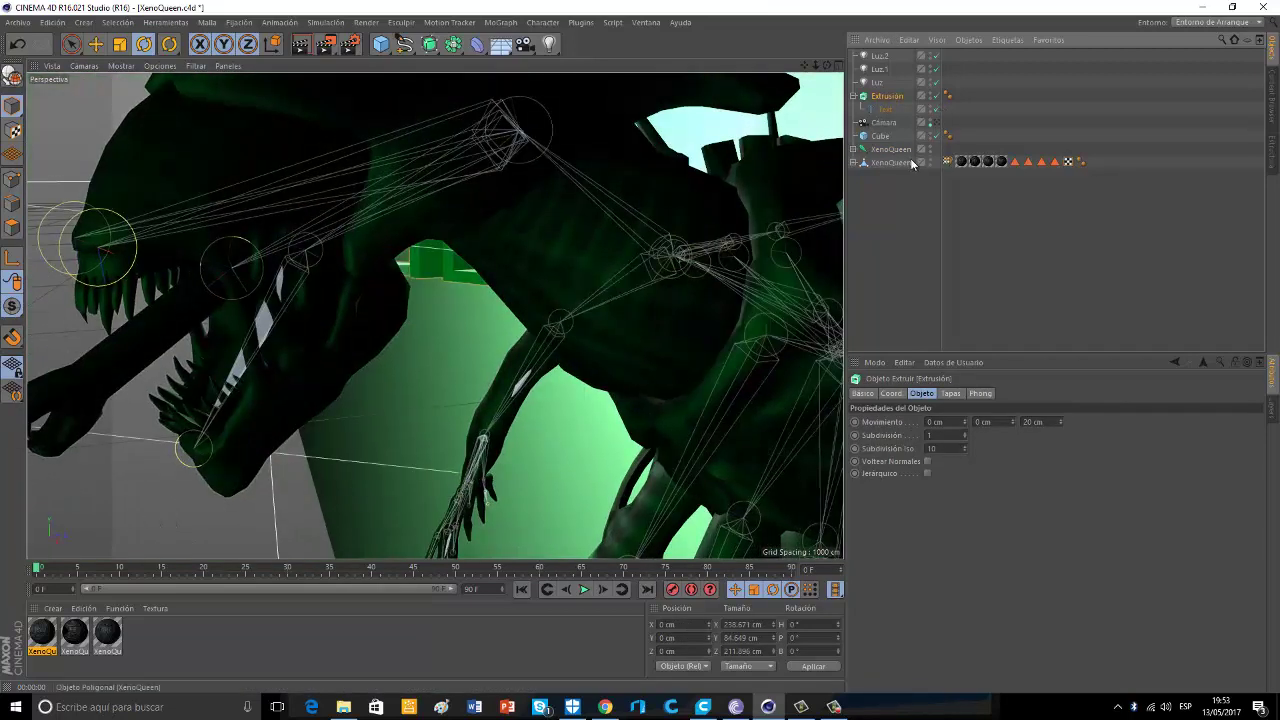
scroll(484, 445, down, 10)
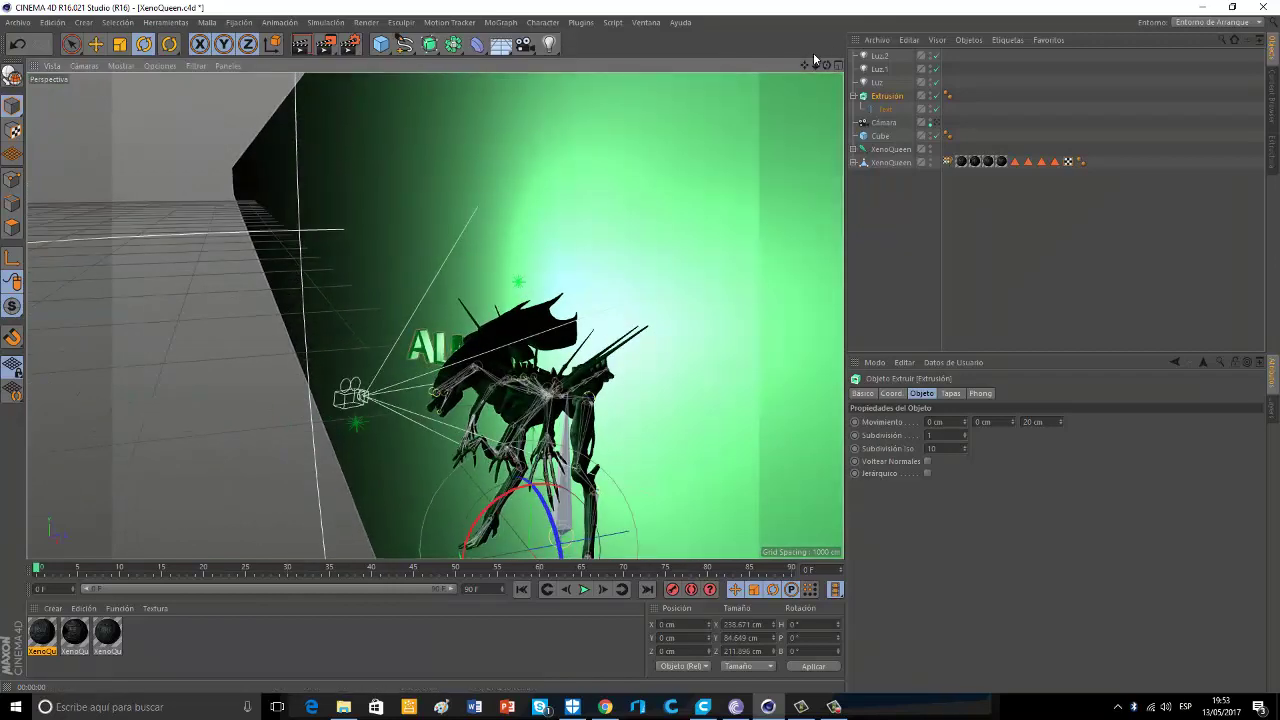
drag(642, 351, 629, 286)
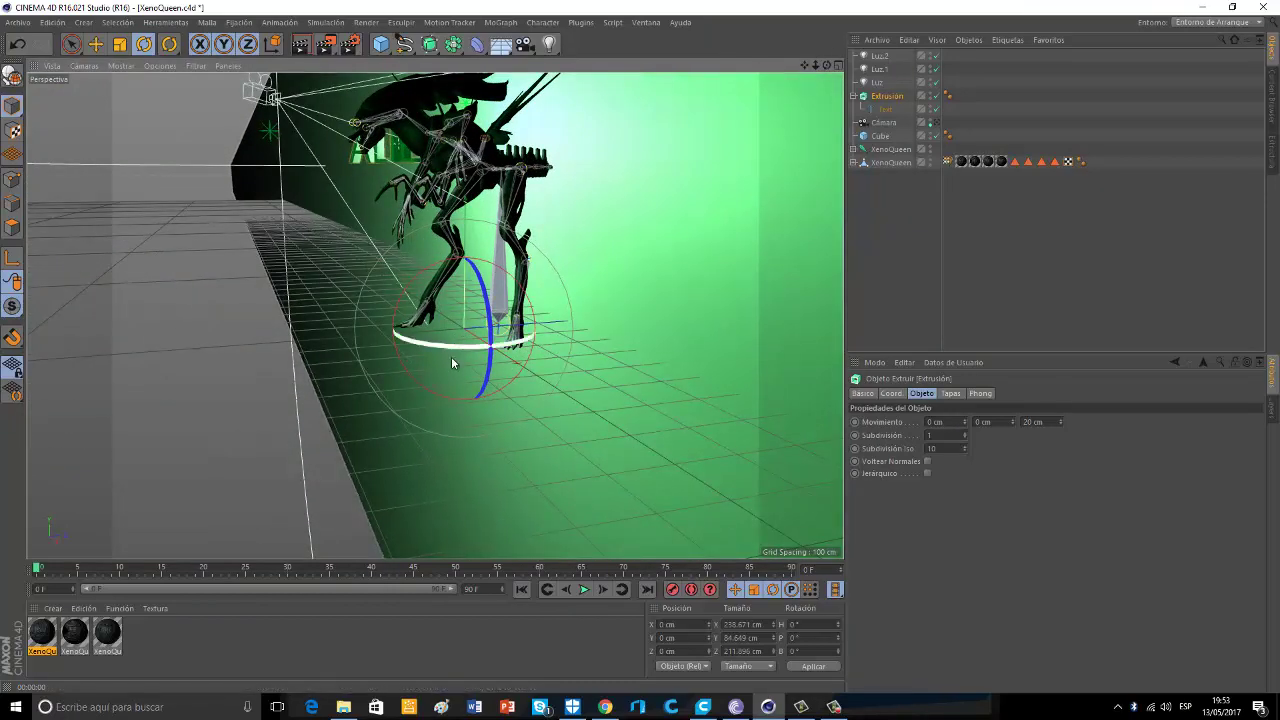
drag(455, 348, 620, 262)
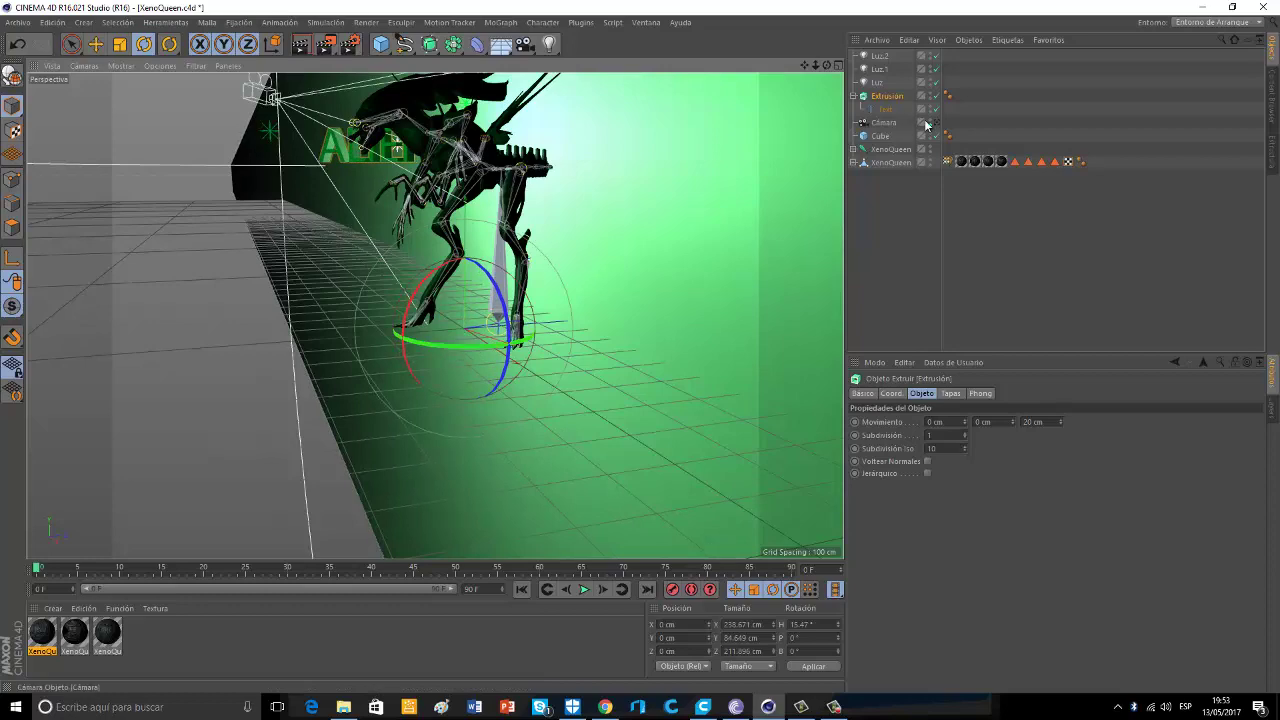
click(937, 122)
click(937, 122)
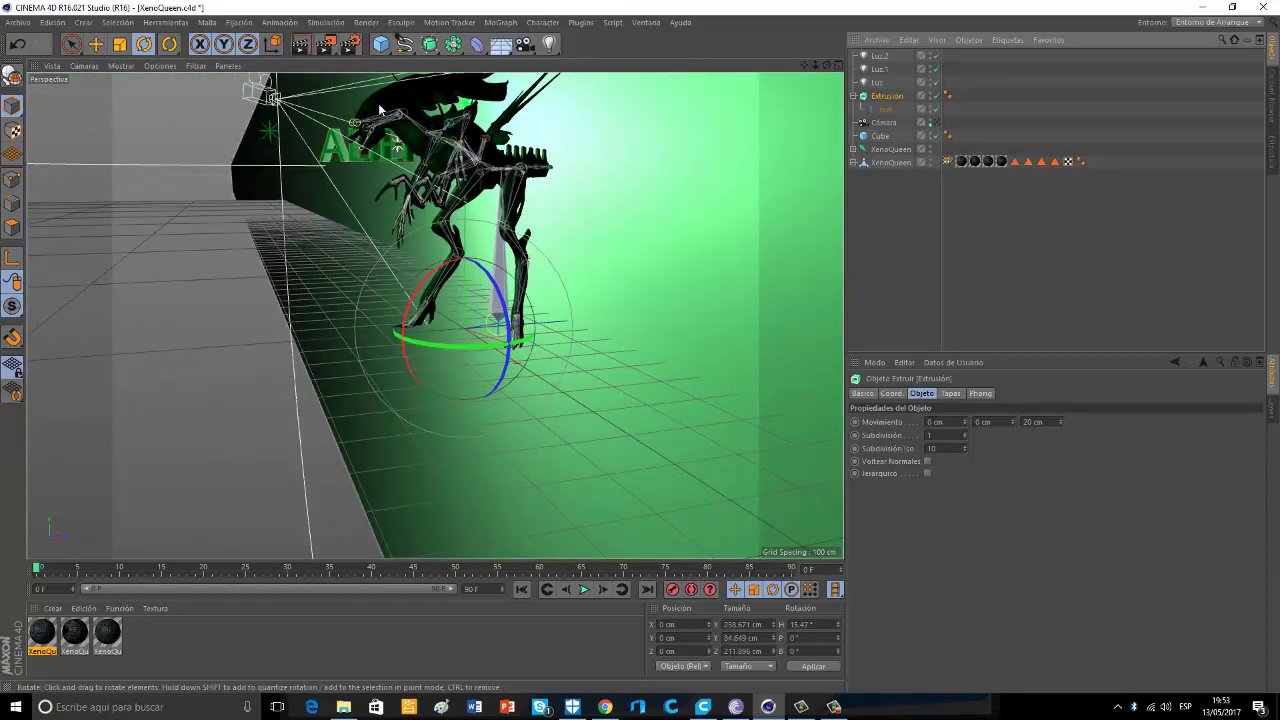
Move the ALIEN text to about Z 64 cm and show all four views
click(97, 44)
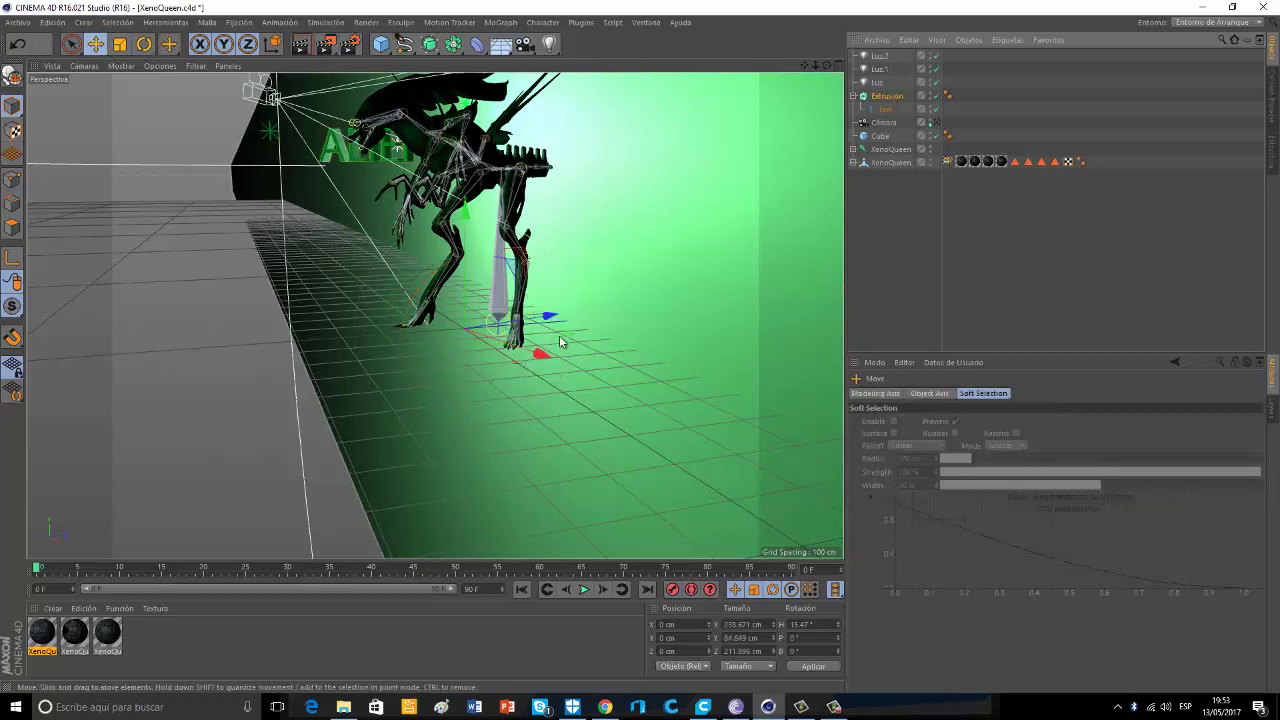
drag(560, 342, 590, 340)
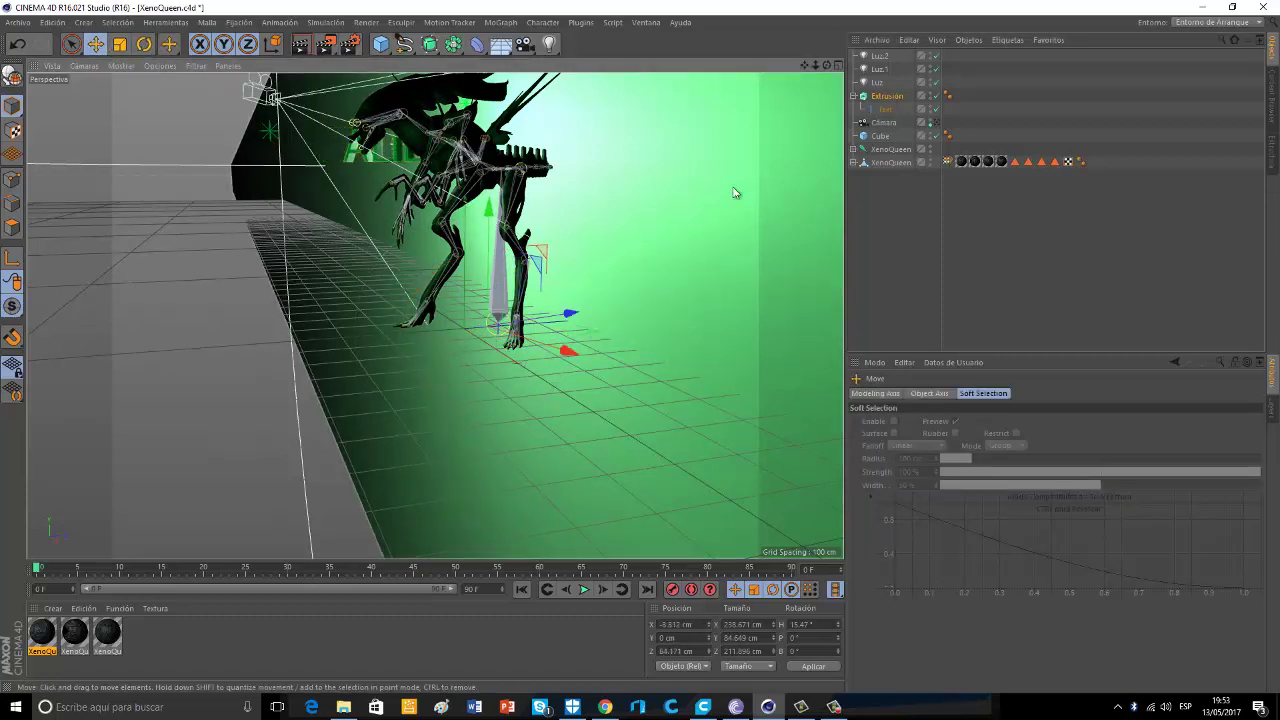
click(838, 65)
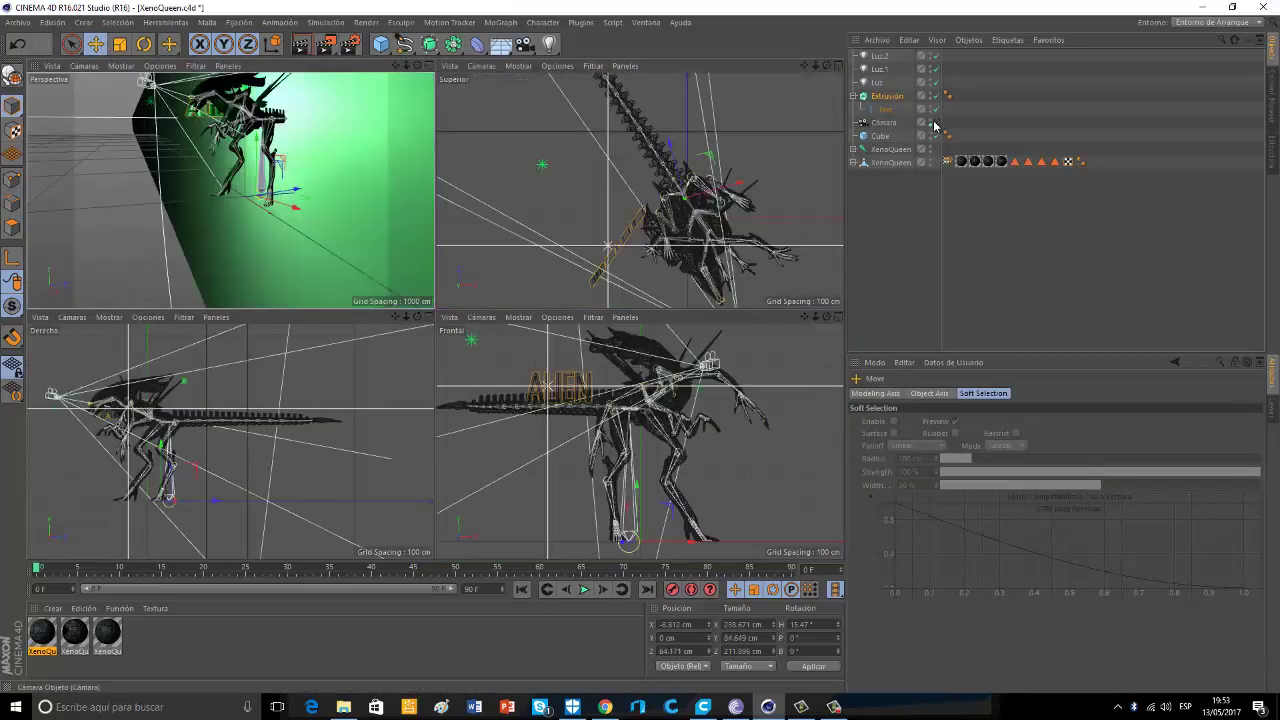
Show the scene camera's view as a single full-size viewport and render a preview of it
click(935, 123)
click(430, 65)
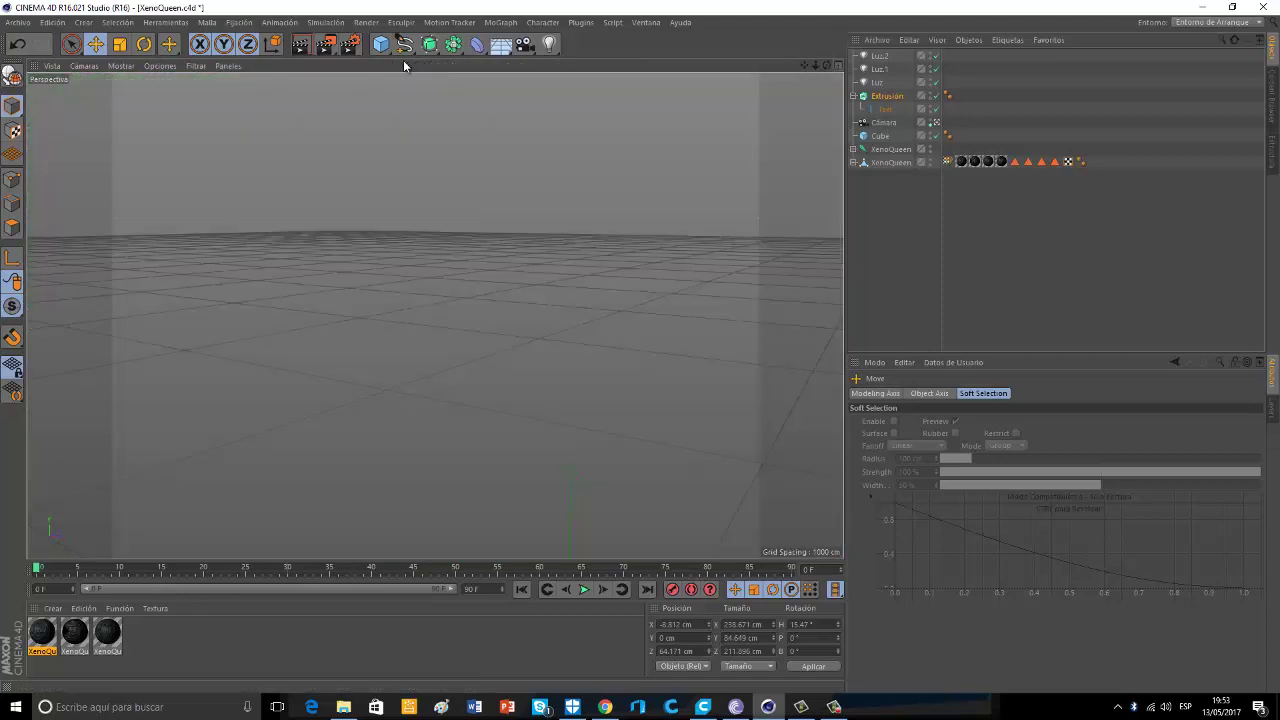
click(302, 44)
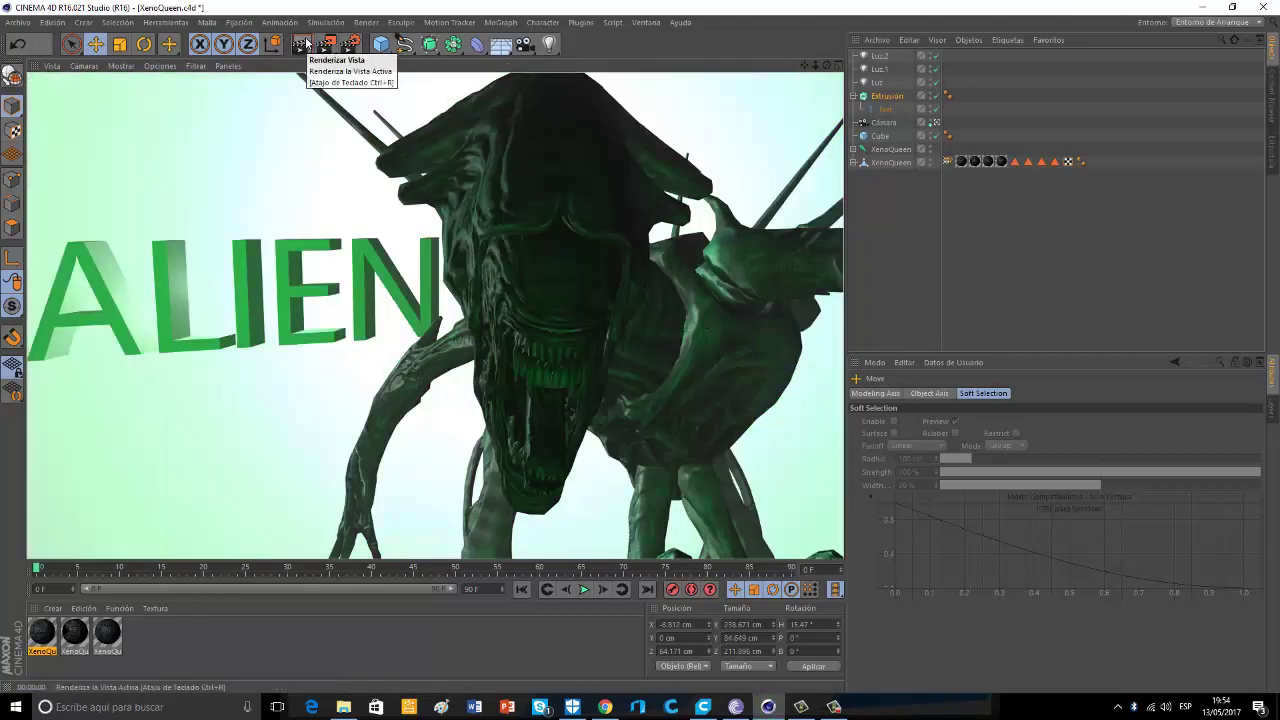
Rotate the XenoQueen's head joint to about 4.2° pitch and 14.2° bank, checking the pose through the scene camera
click(515, 149)
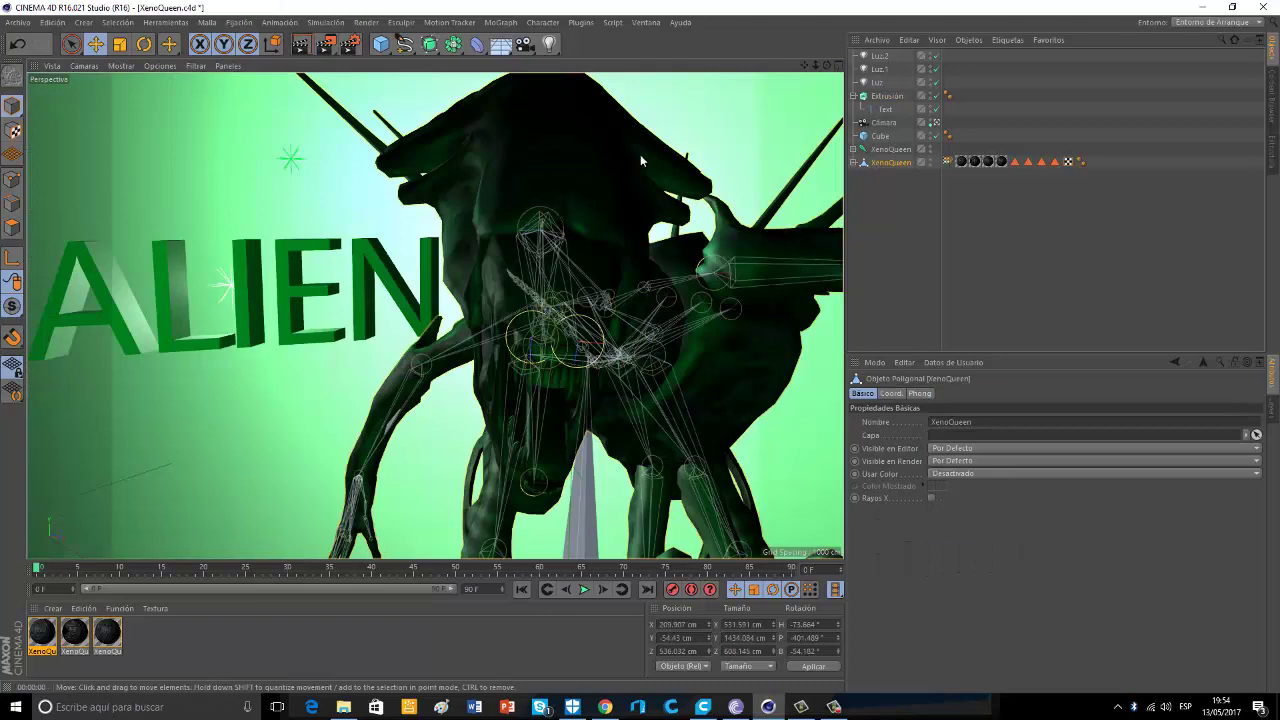
key(r)
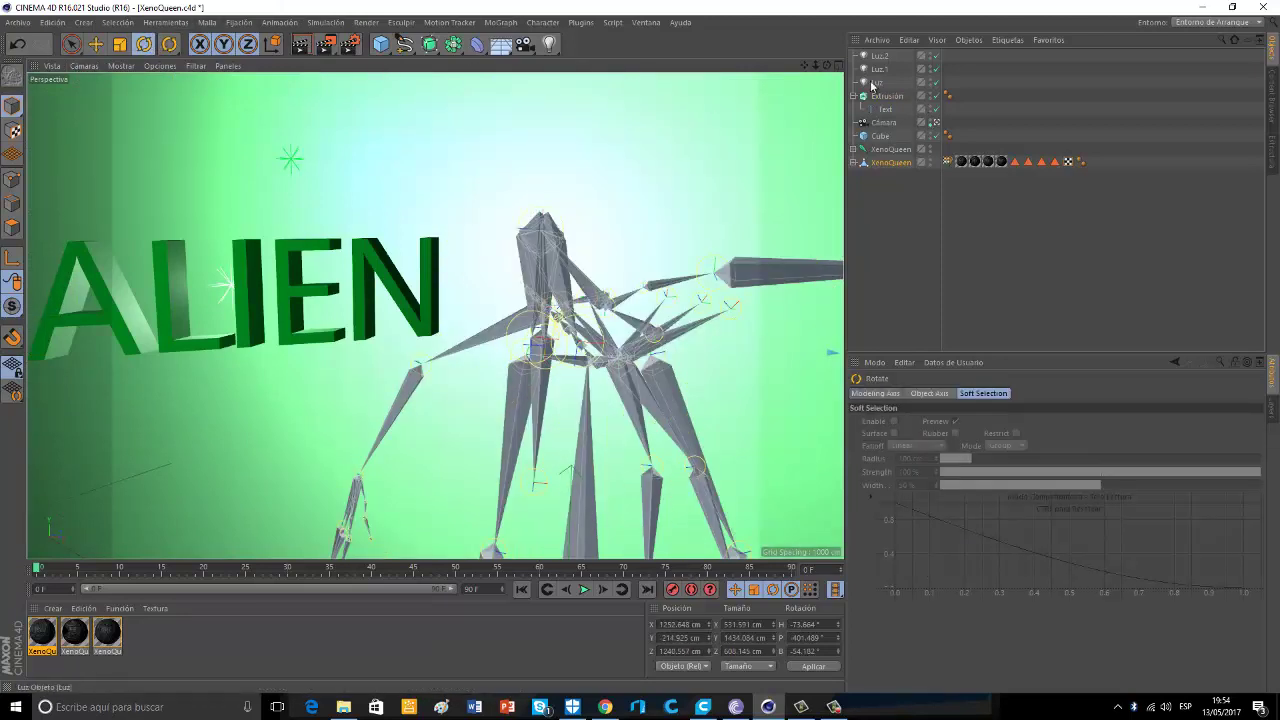
click(936, 124)
scroll(376, 112, up, 5)
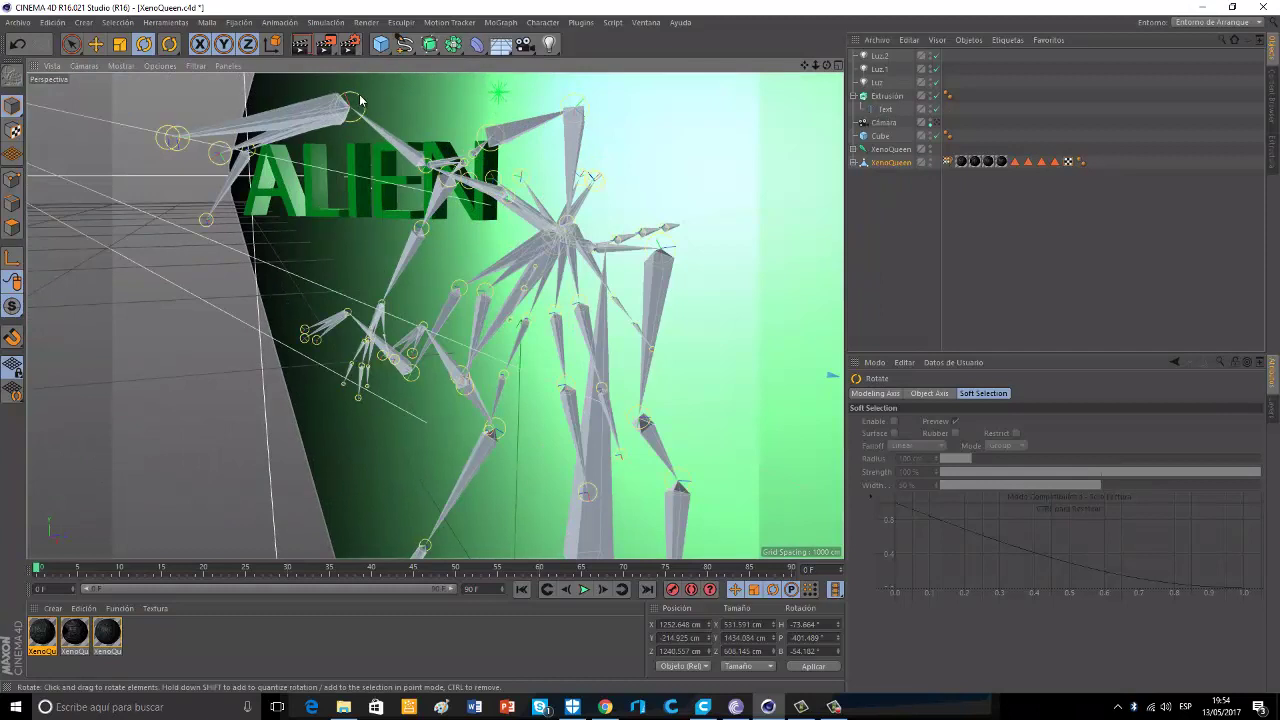
click(358, 102)
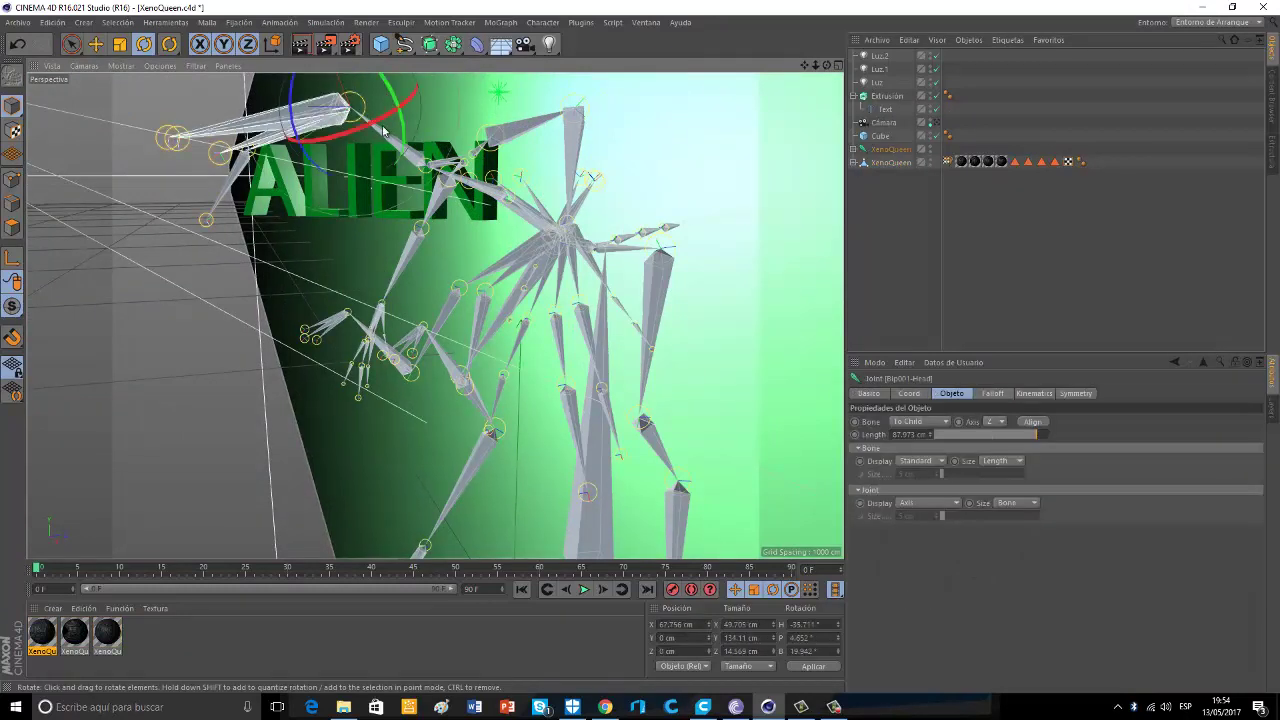
drag(369, 126, 378, 134)
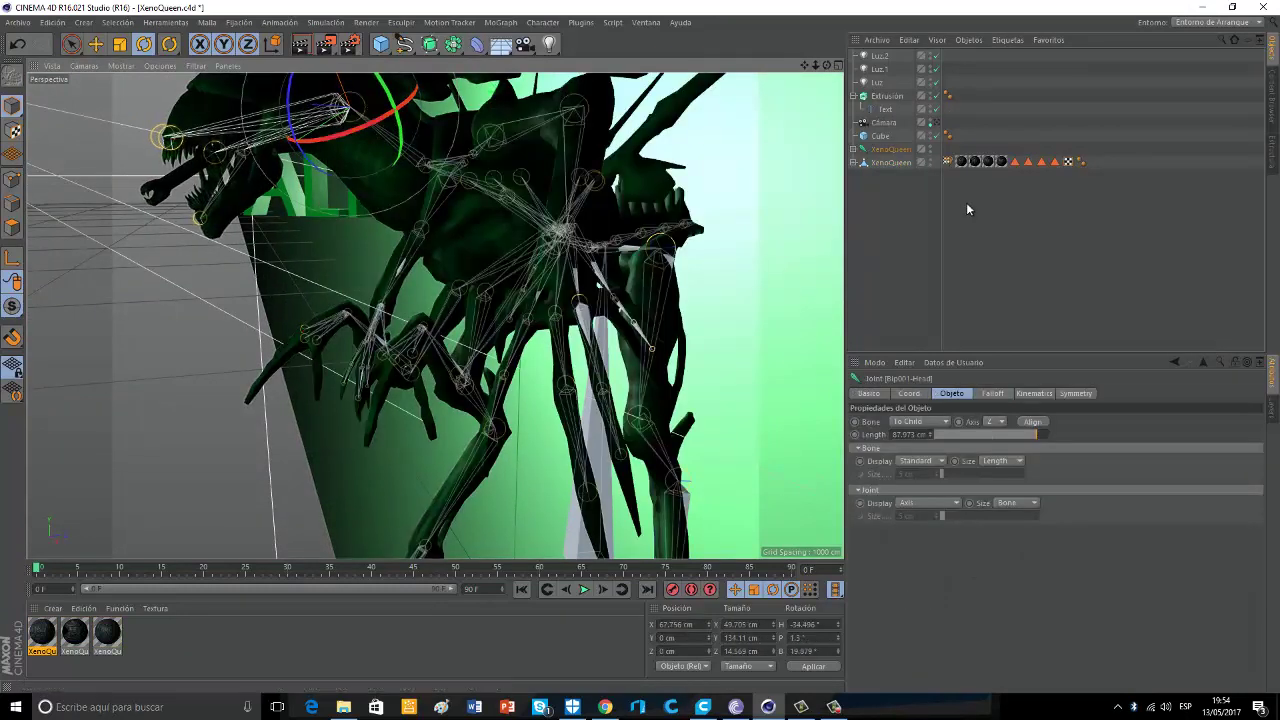
click(936, 122)
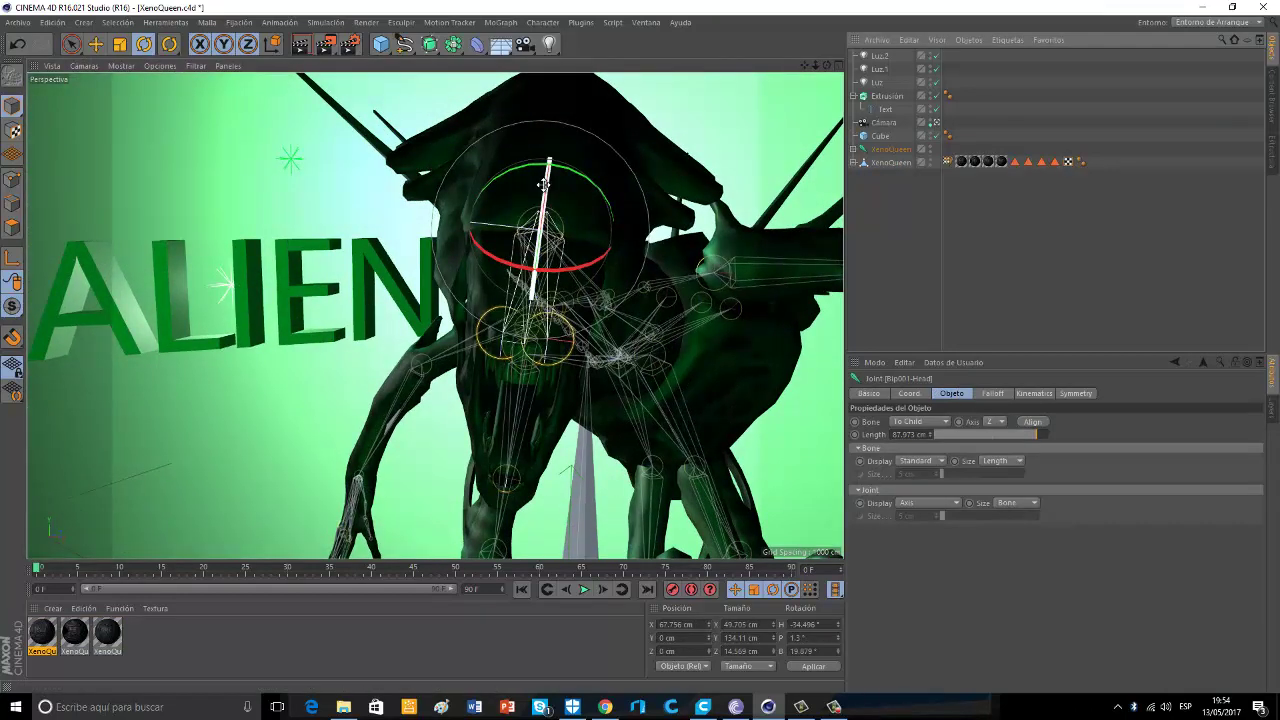
drag(543, 185, 566, 276)
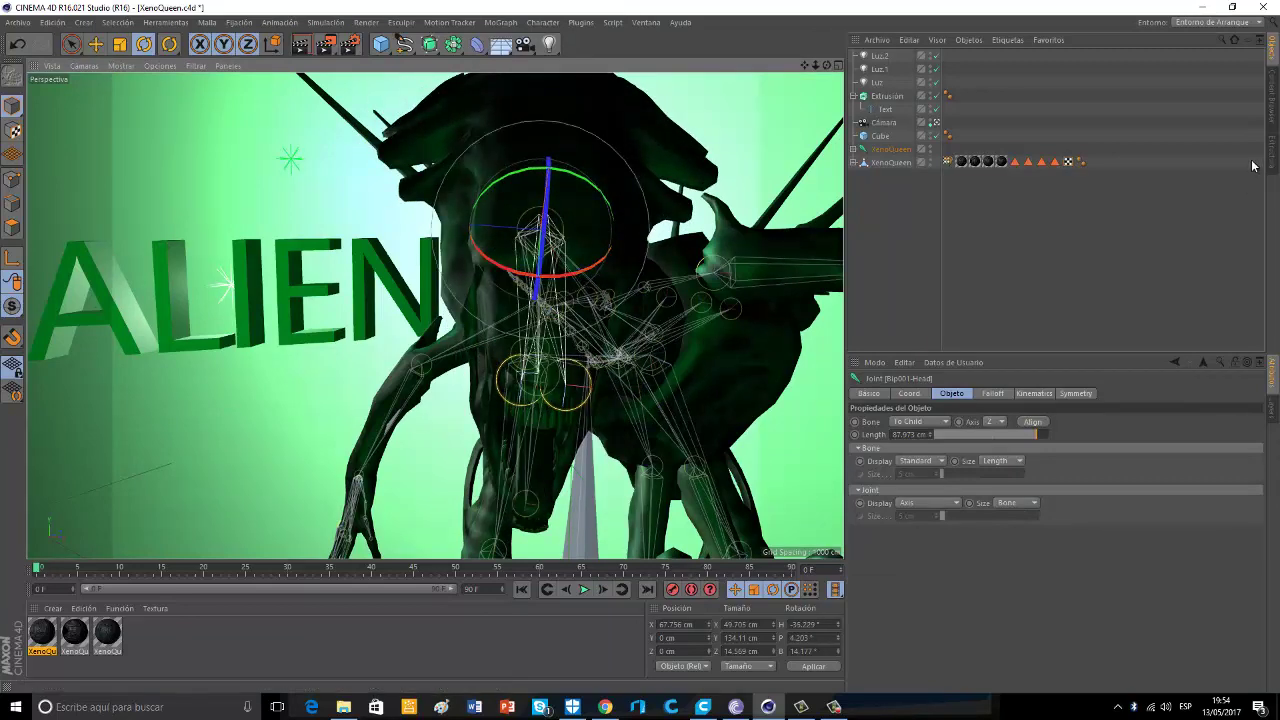
Select the XenoQueen mesh and joint rig together and move them away from the ALIEN text to about X 634 cm, Z 689 cm
mouse_move(886, 165)
mouse_down()
mouse_move(893, 178)
mouse_move(901, 149)
mouse_up()
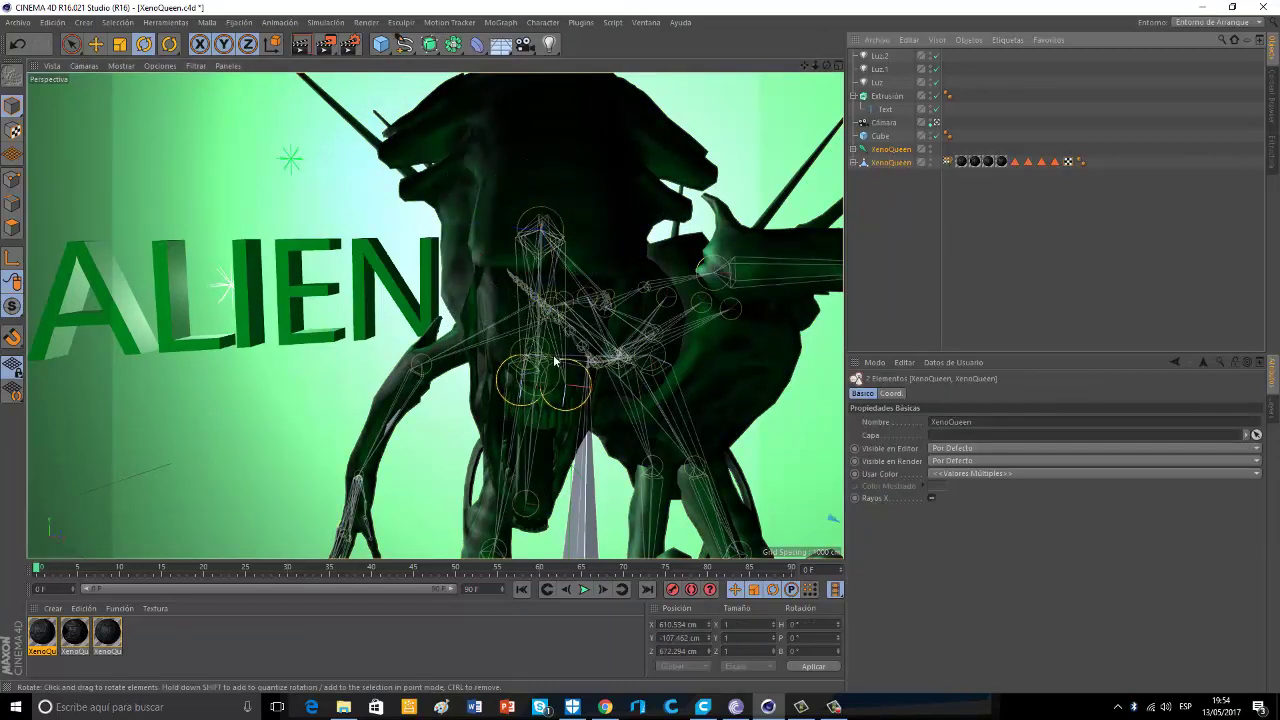
drag(516, 338, 531, 333)
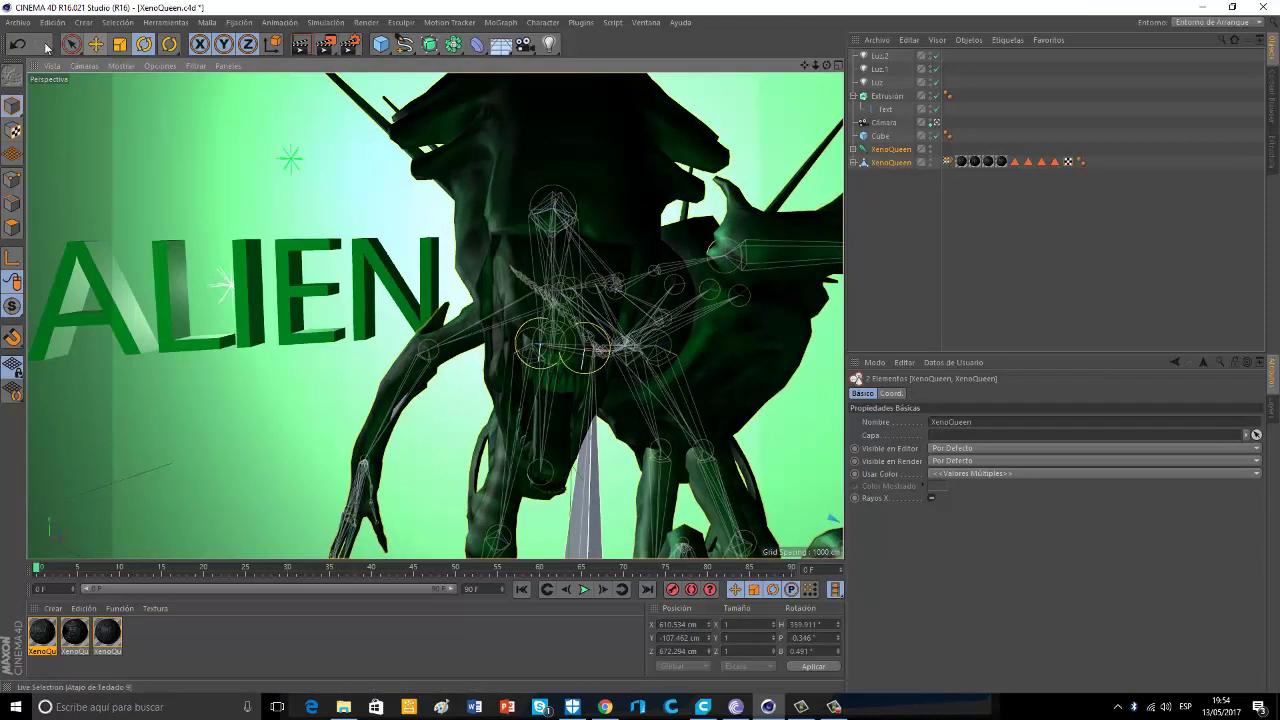
click(95, 44)
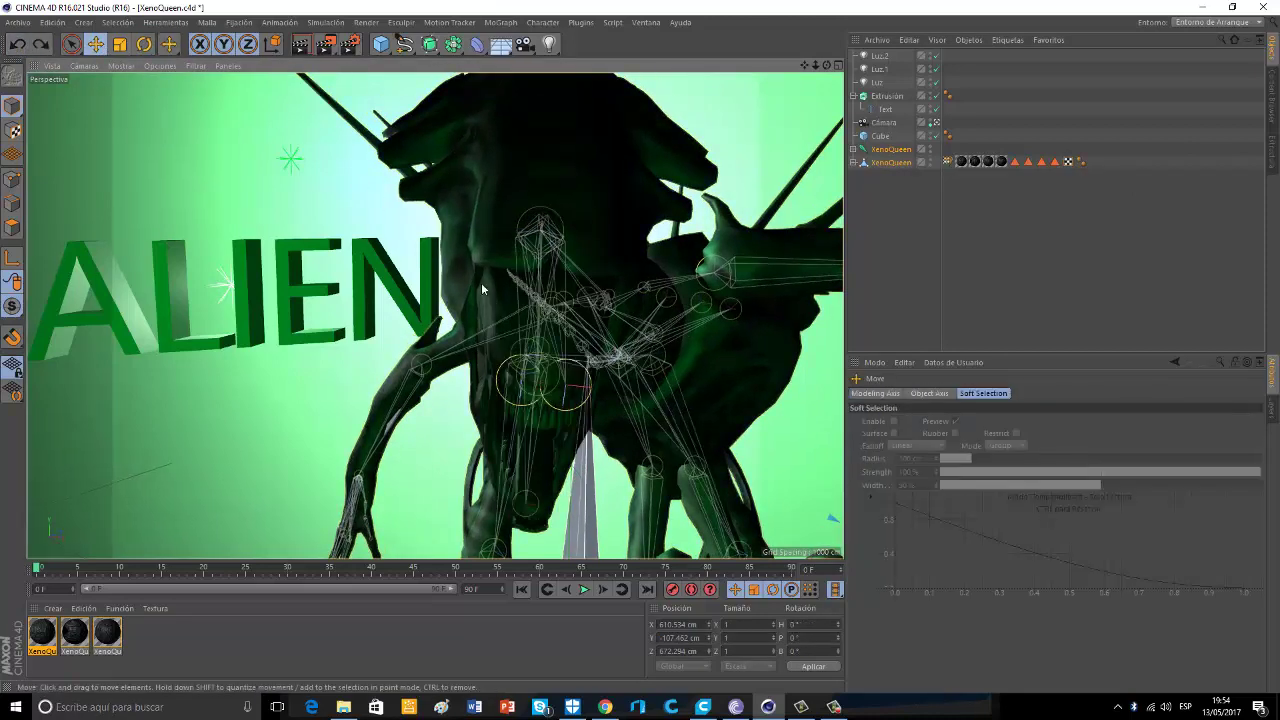
drag(481, 282, 516, 292)
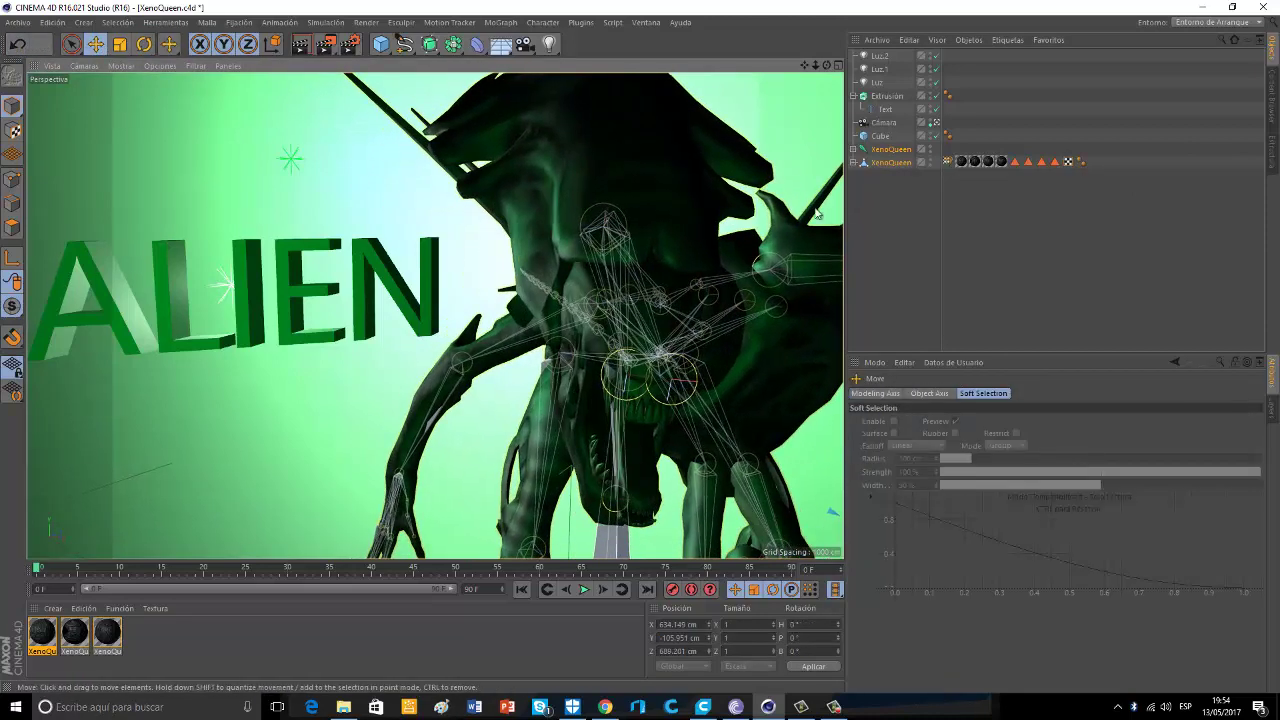
Rotate the XenoQueen's head joint to about -26.5° heading, -2.1° pitch and 18.2° bank, and render a preview
click(621, 168)
drag(621, 168, 550, 205)
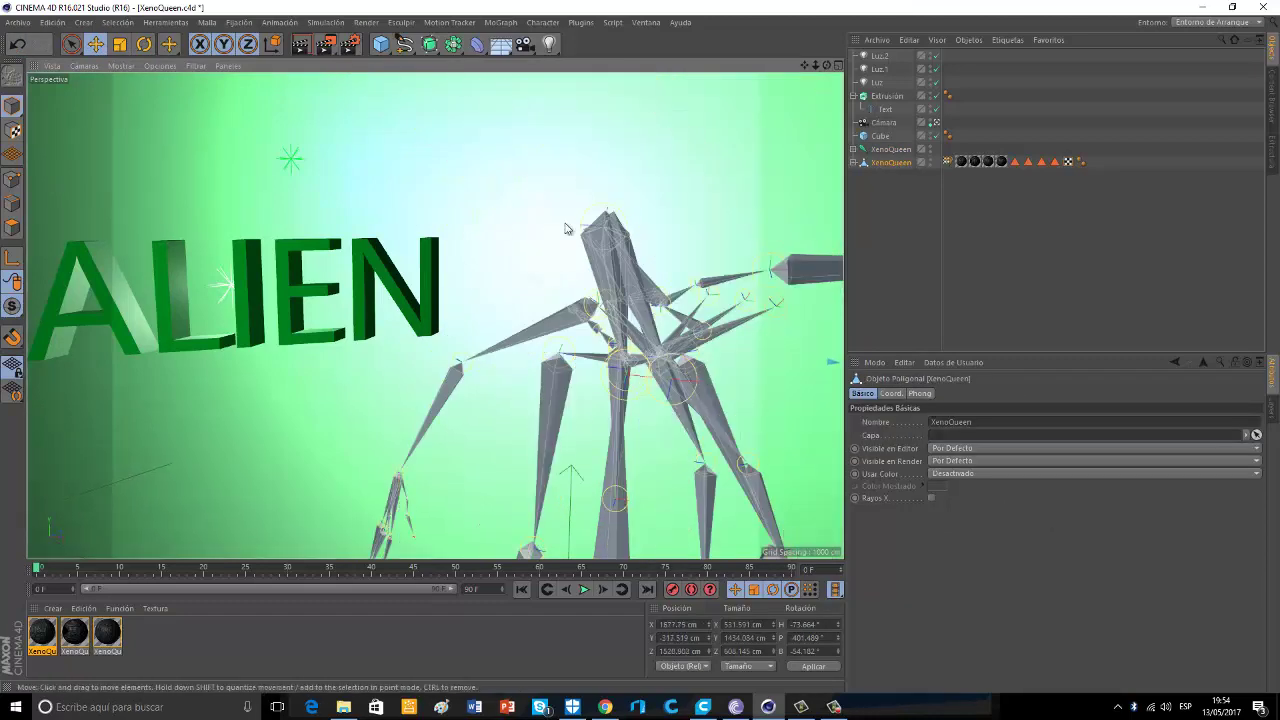
click(610, 226)
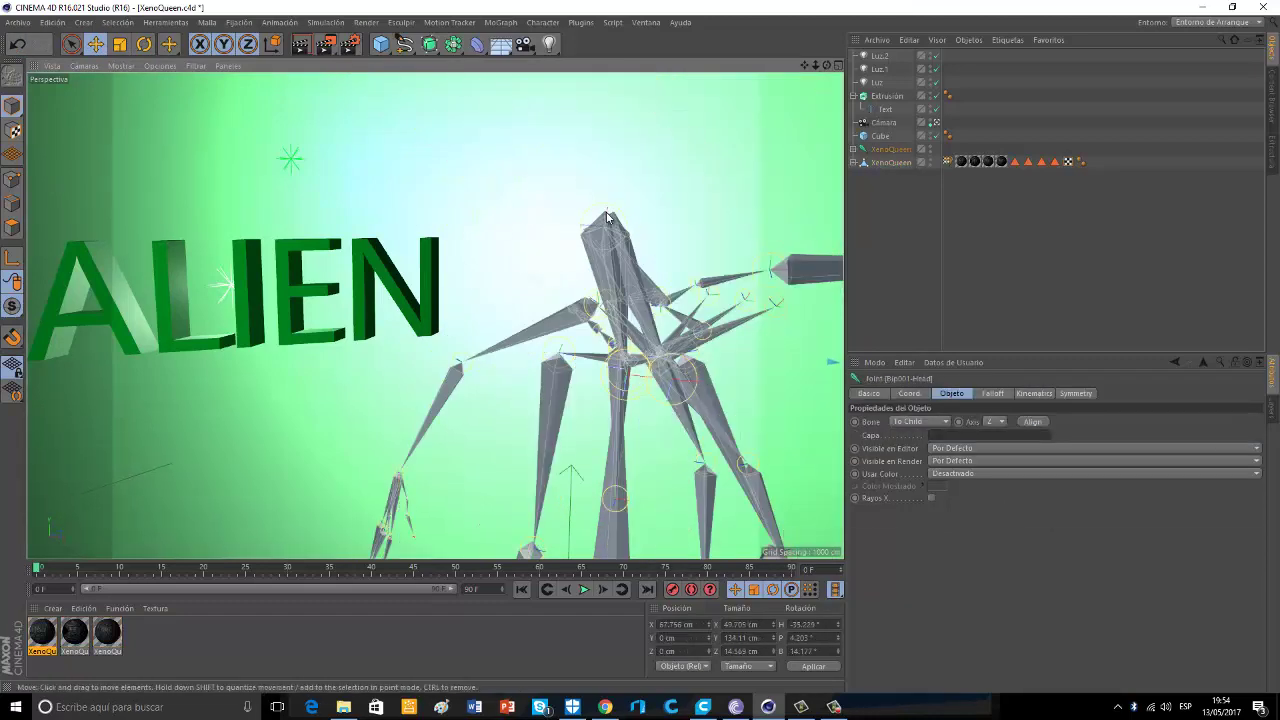
click(146, 47)
drag(556, 261, 542, 255)
drag(606, 215, 632, 220)
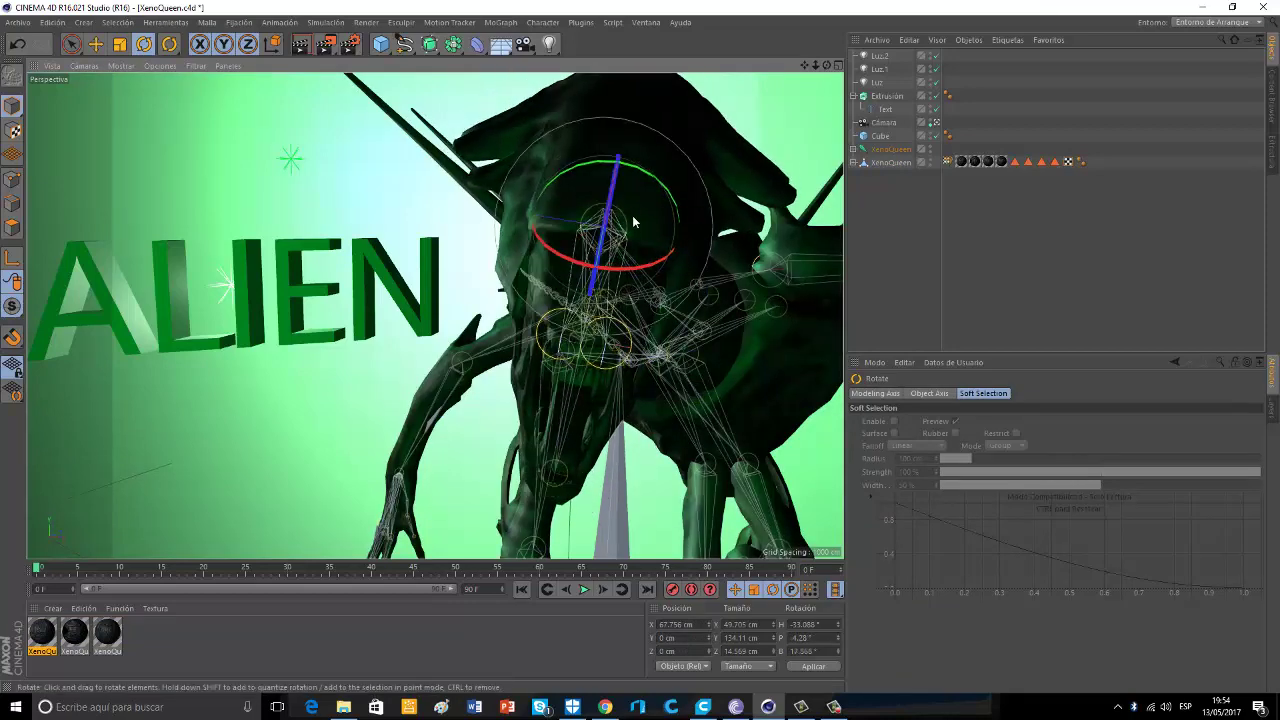
drag(645, 173, 635, 169)
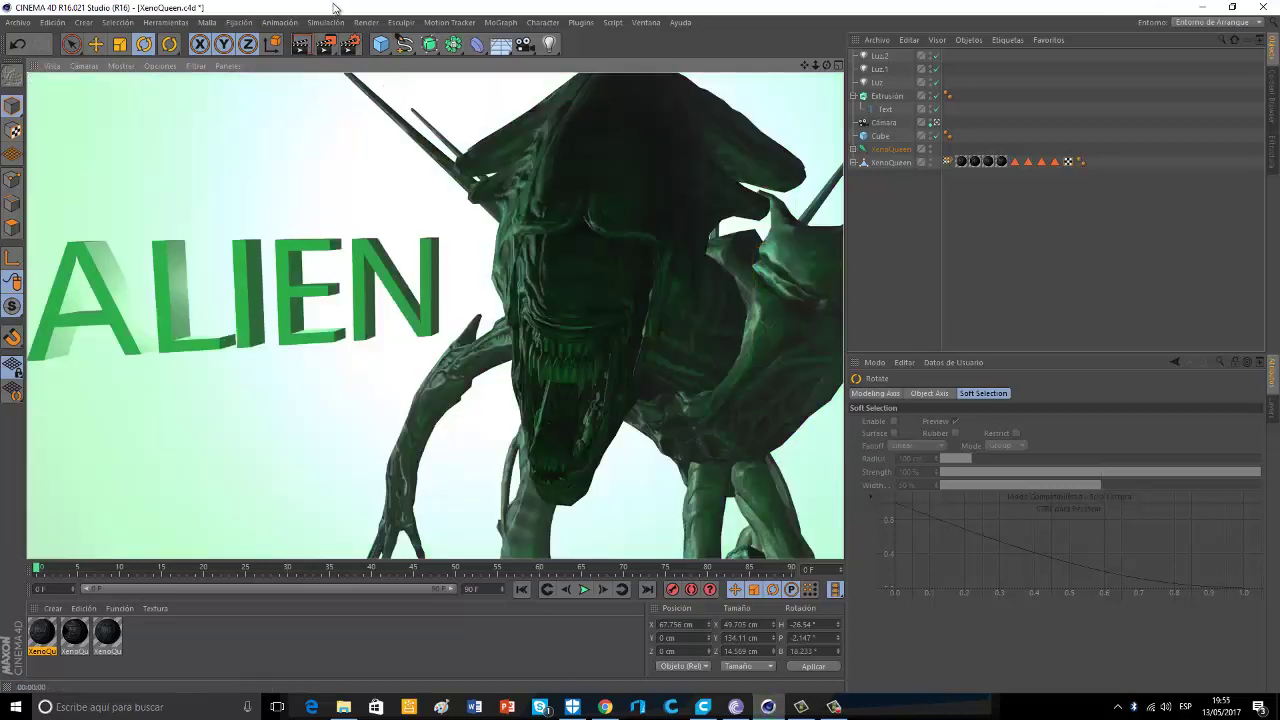
Leave the camera view, inspect the end of the XenoQueen's tail beyond the background panel, and clear the selection
click(938, 124)
scroll(770, 135, down, 3)
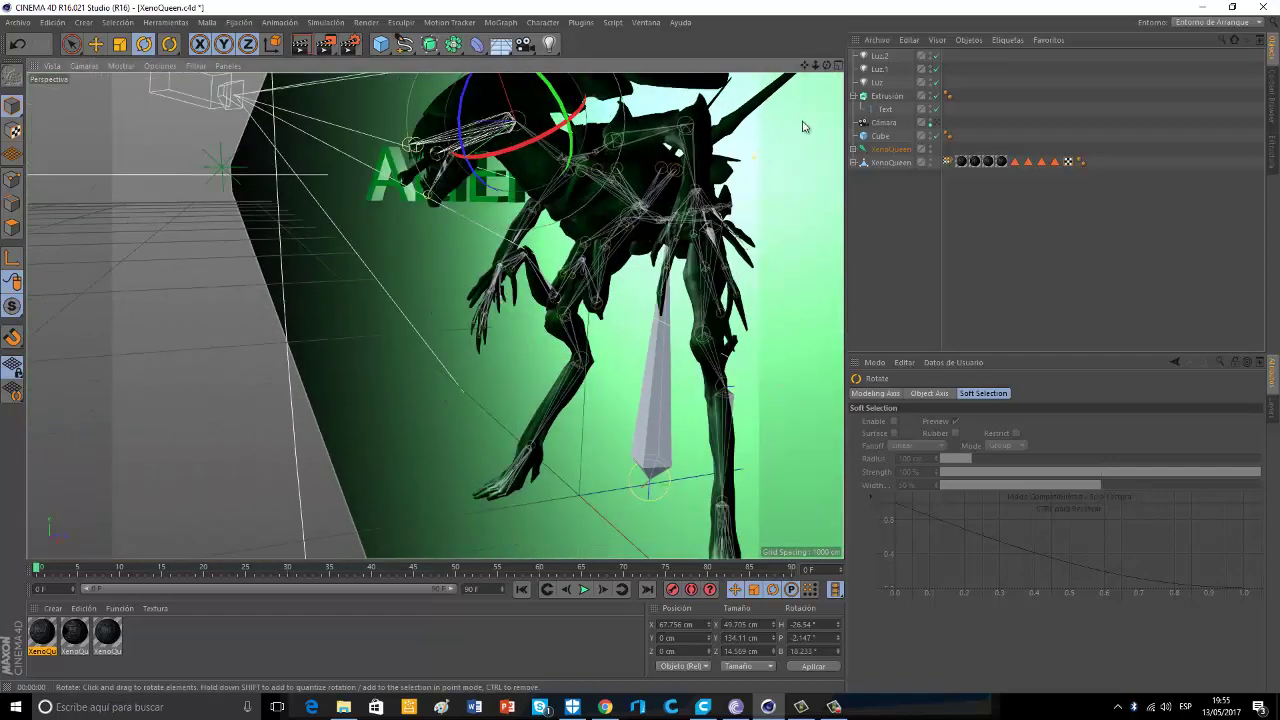
drag(808, 66, 255, 290)
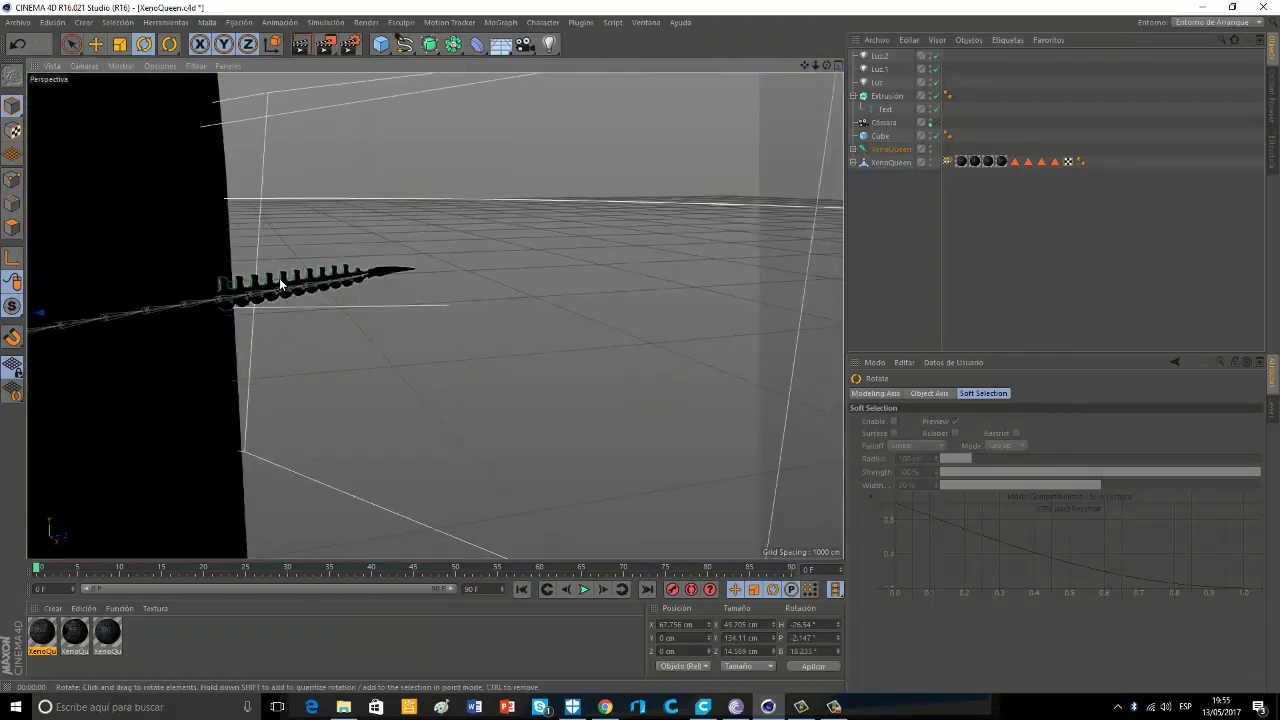
click(280, 285)
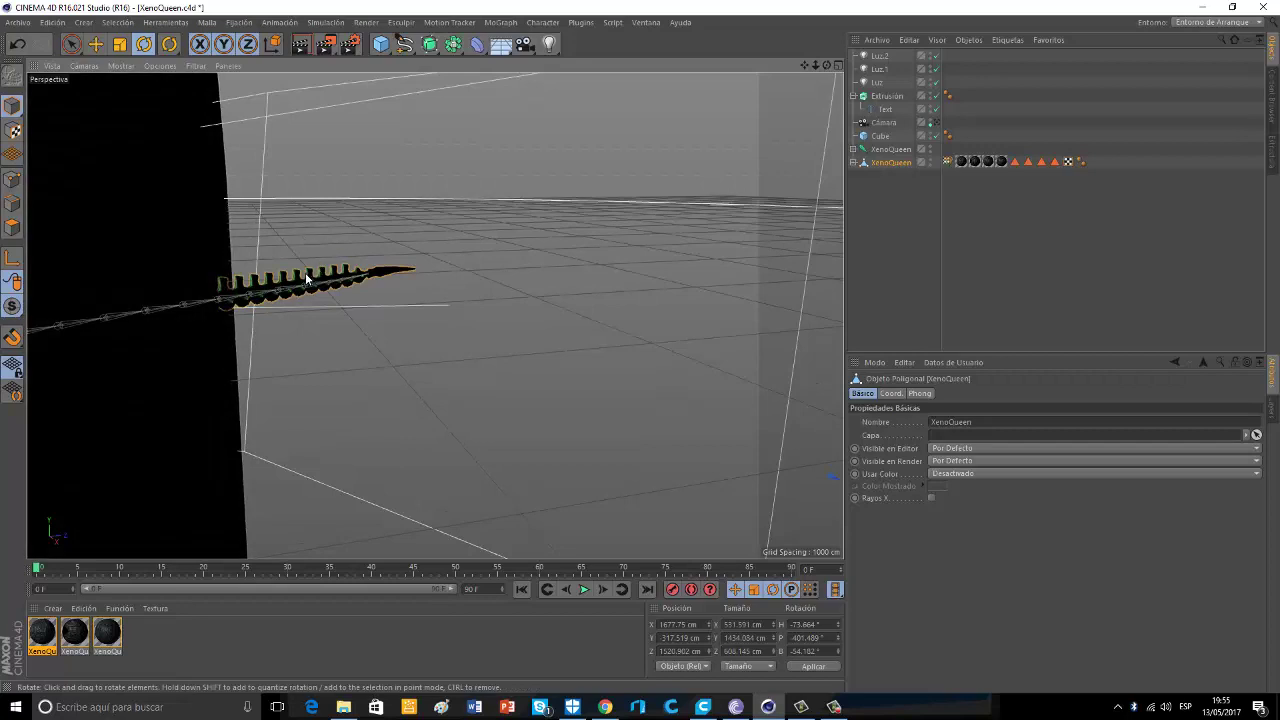
drag(808, 66, 471, 185)
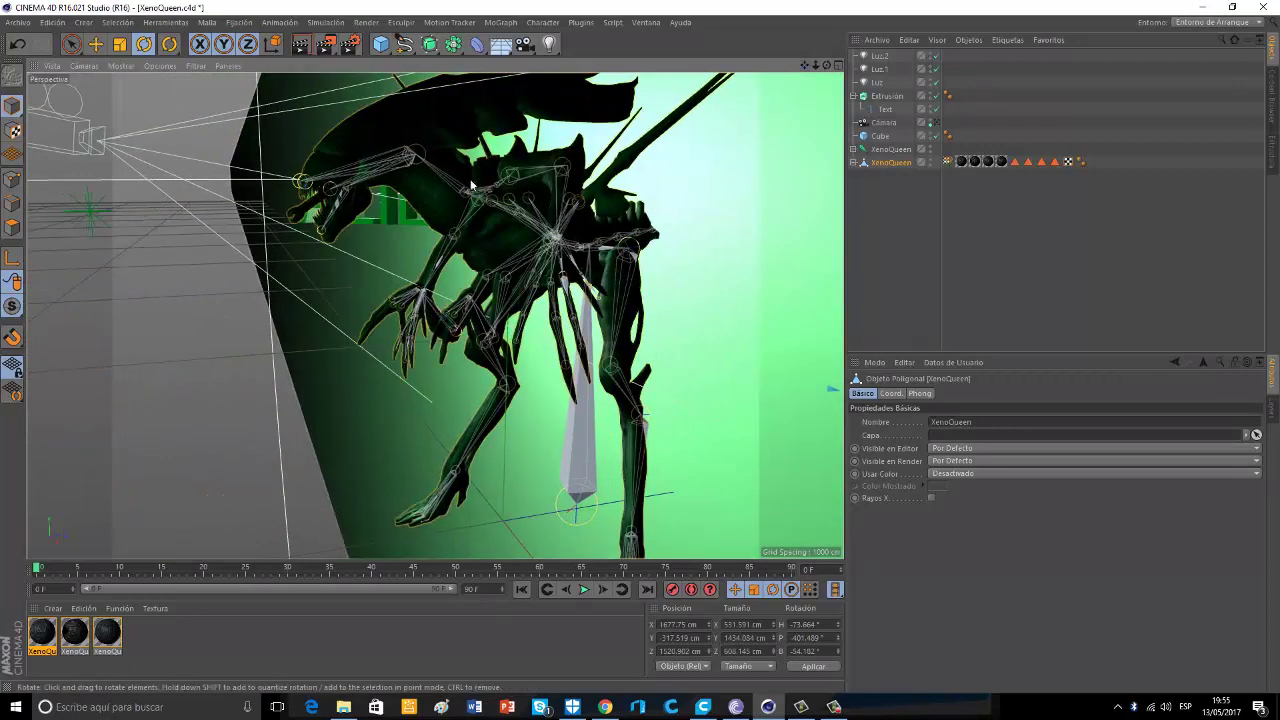
click(864, 254)
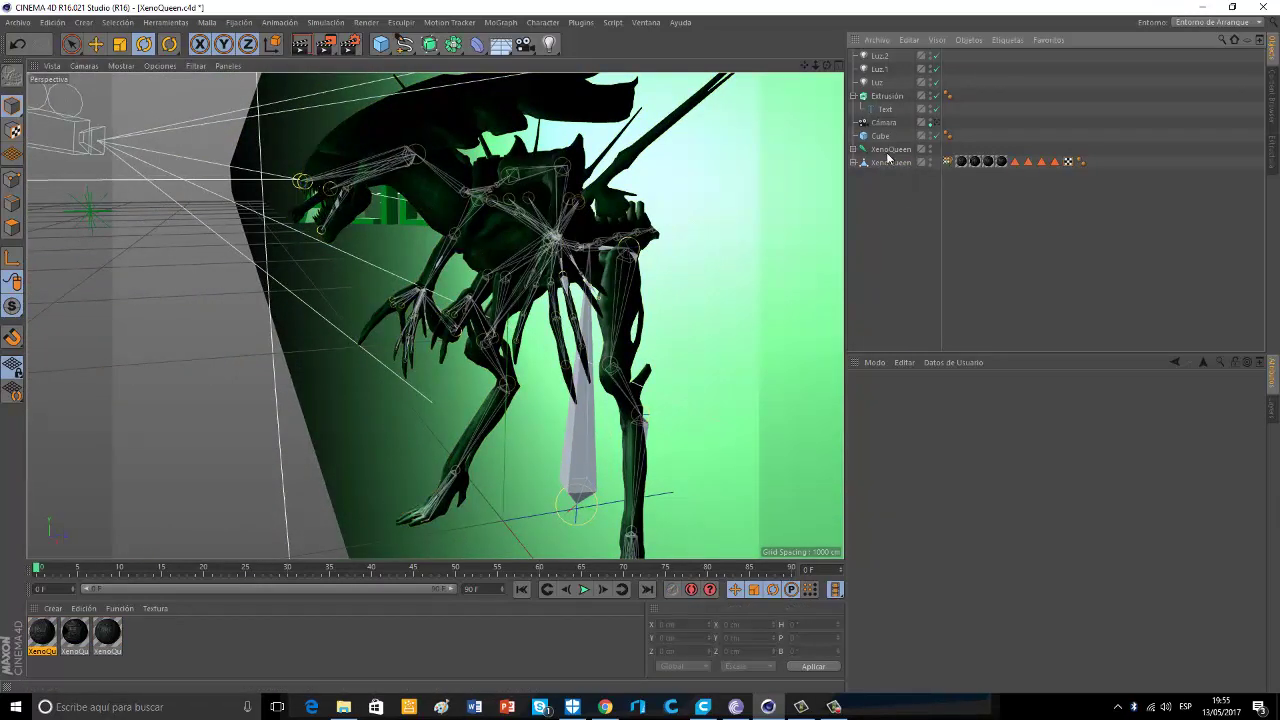
Rotate the XenoQueen mesh object to about -16.5° heading, -423.8° pitch and -6.5° bank
click(877, 163)
scroll(428, 410, down, 15)
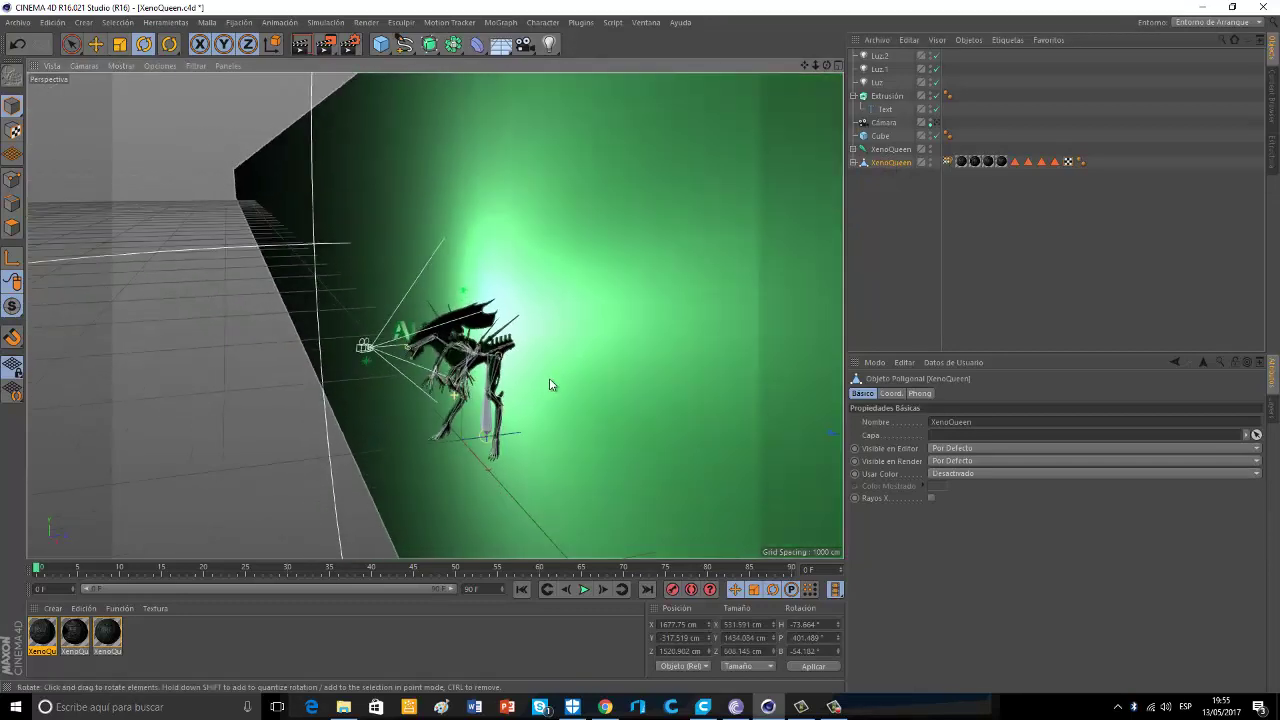
alt+drag(652, 390, 805, 464)
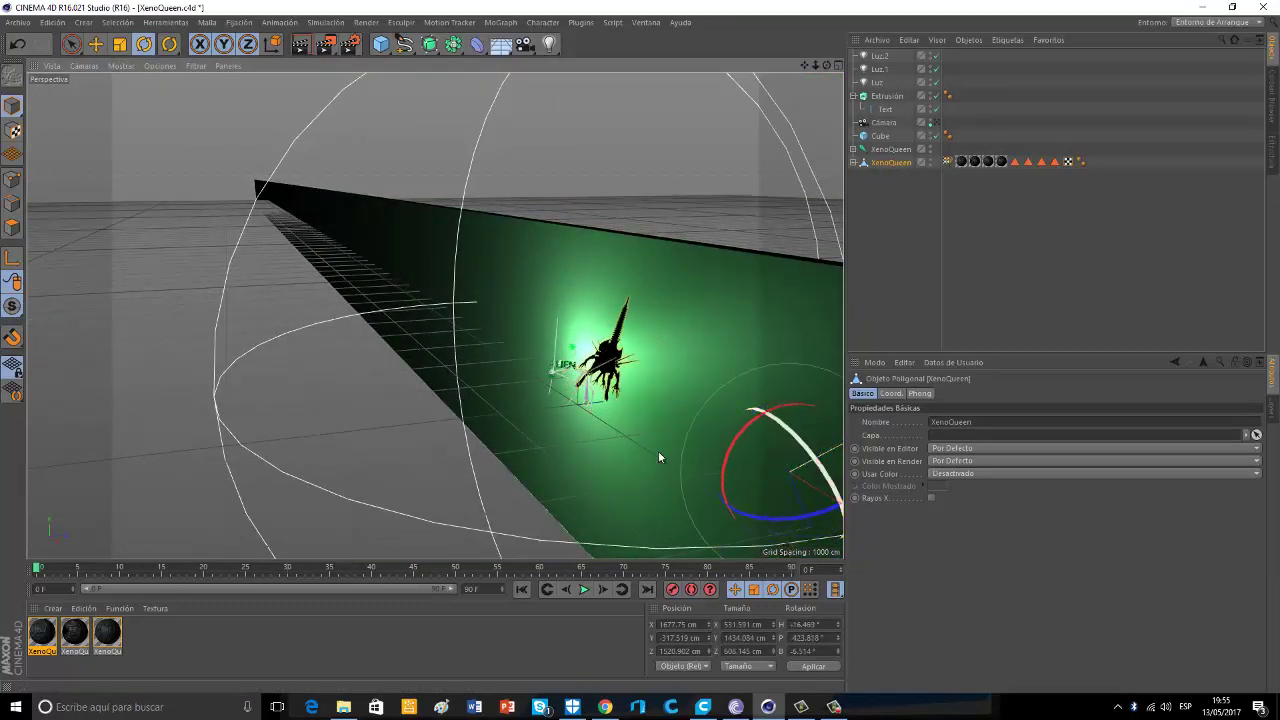
alt+drag(658, 451, 642, 350)
scroll(126, 349, up, 1)
scroll(227, 315, up, 5)
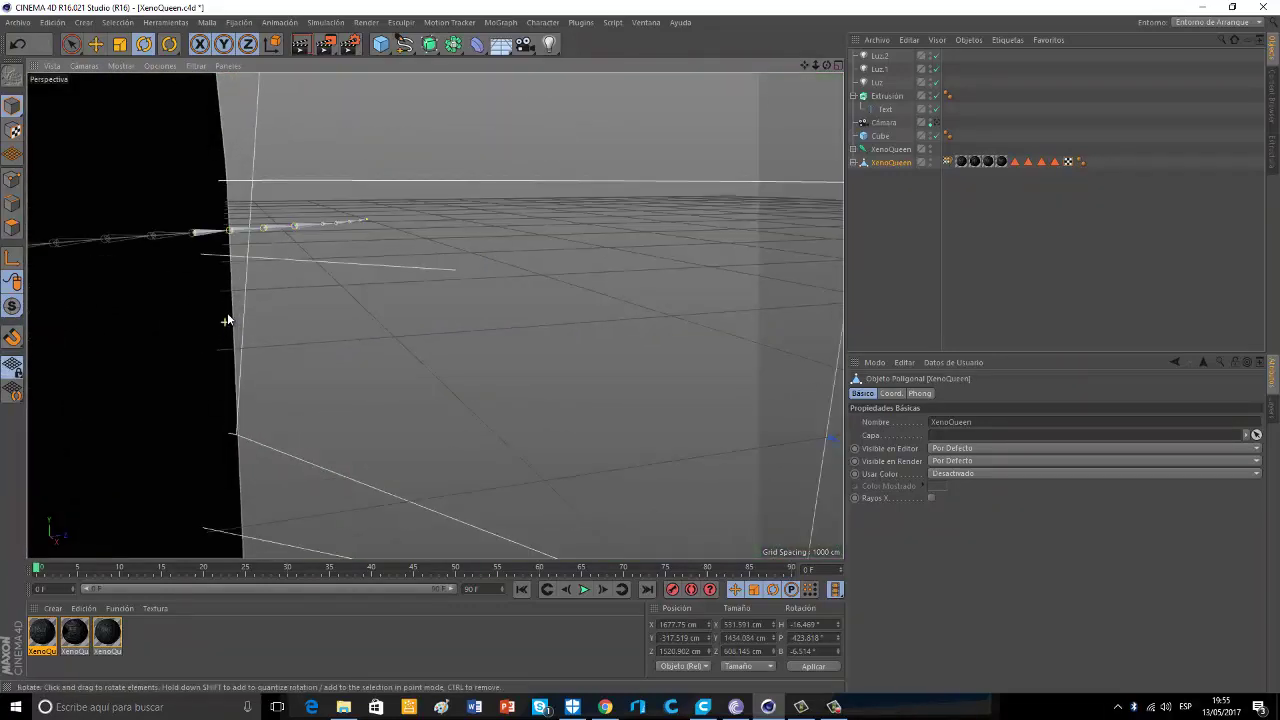
scroll(228, 316, down, 3)
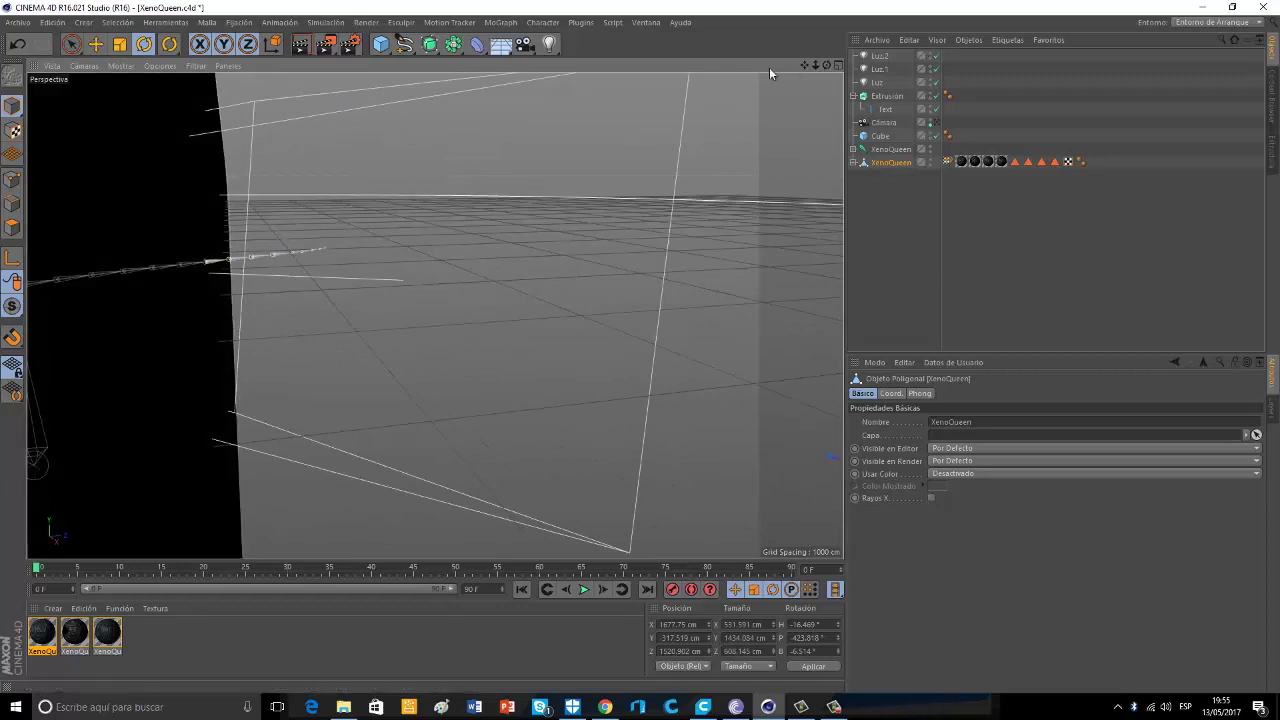
Bend the XenoQueen's tail upward by rotating the Bip001-Tail1 joint to about 46.66° heading
alt+drag(798, 66, 367, 283)
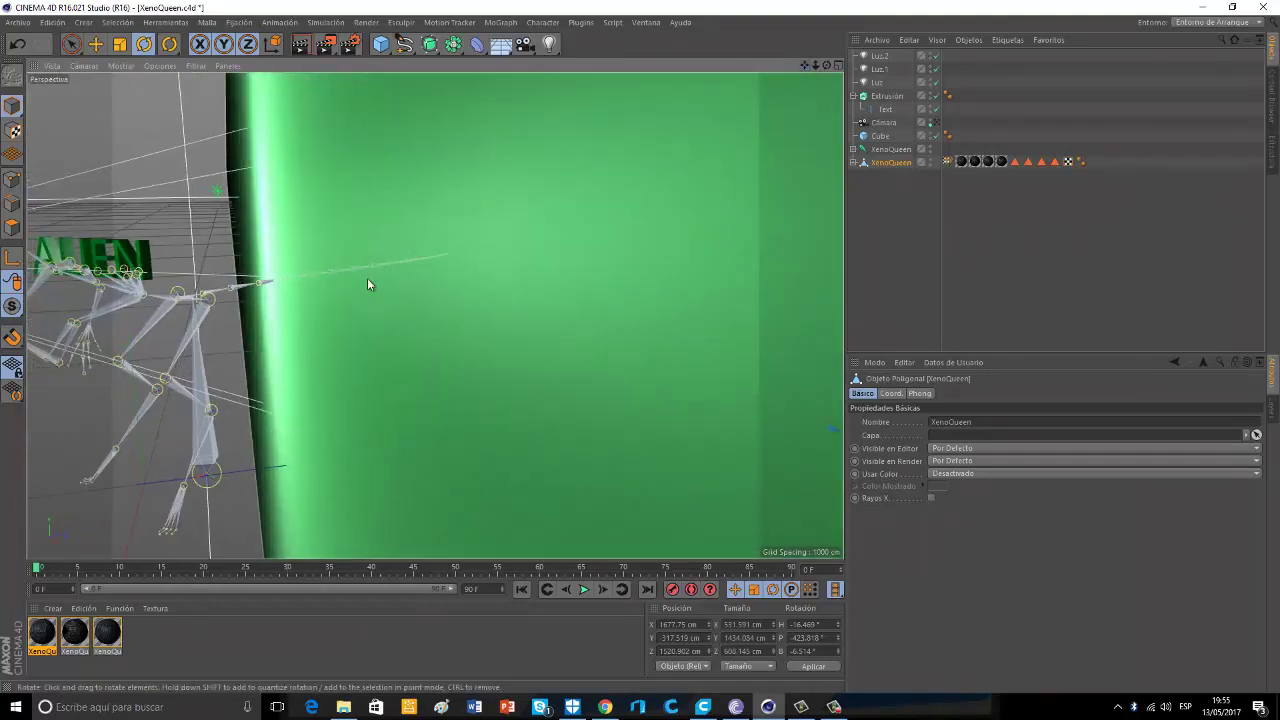
click(238, 291)
drag(219, 302, 575, 242)
Expand the XenoQueen rig's hierarchy through the pelvis joint and its child, and restore the tail joint selection
click(853, 150)
click(860, 162)
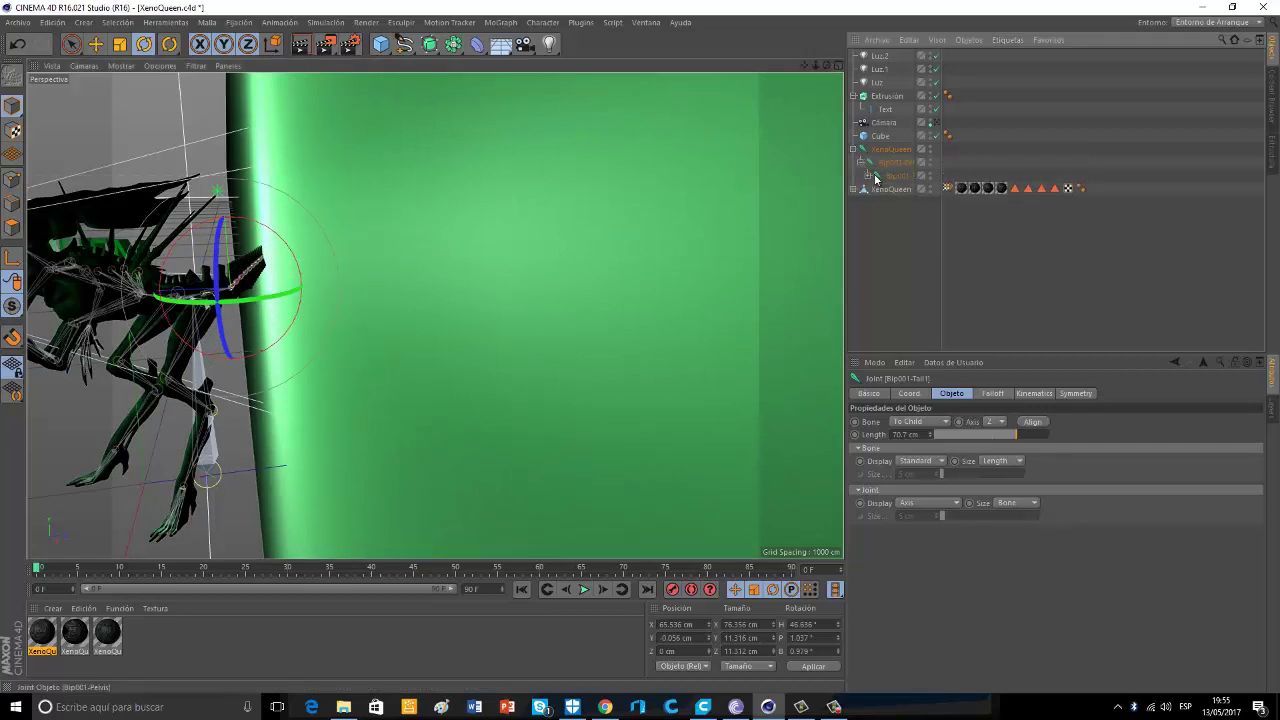
click(867, 180)
click(867, 176)
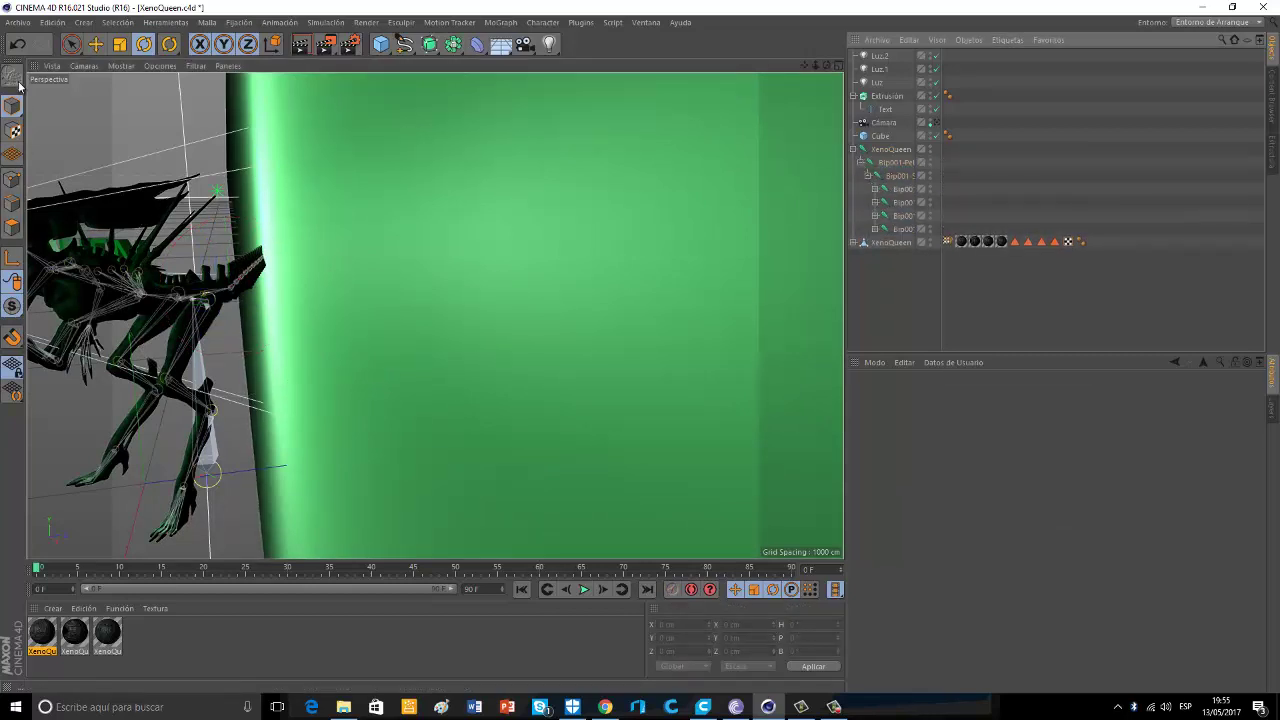
click(17, 43)
Expand the nested chain of tail joints in the rig's hierarchy and select the Bip001-Tail2 joint
click(875, 229)
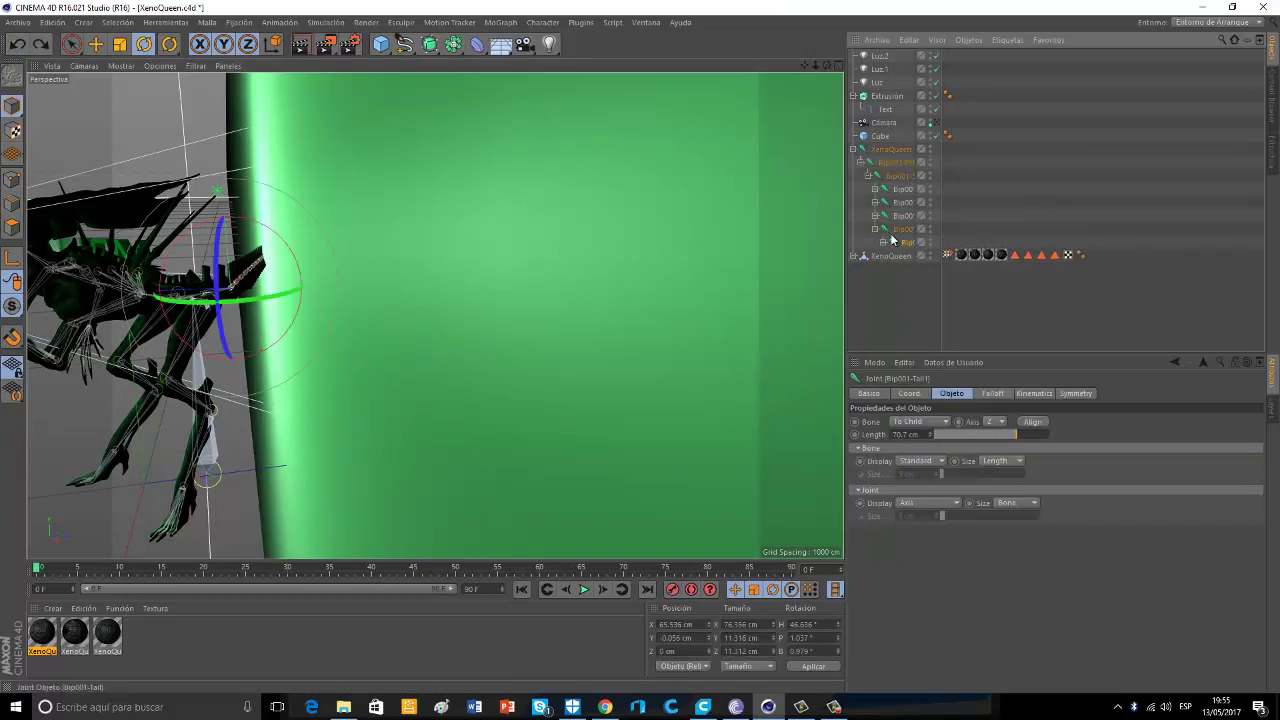
click(883, 243)
click(890, 256)
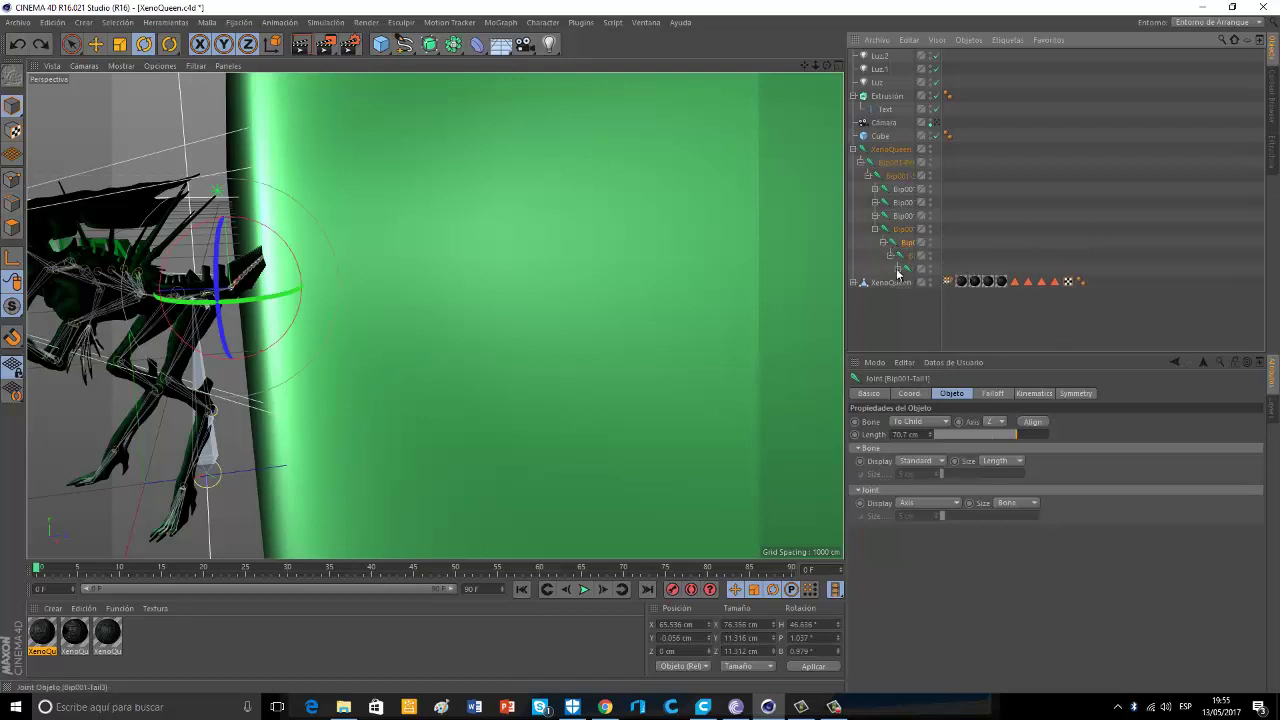
click(898, 269)
click(905, 282)
click(911, 295)
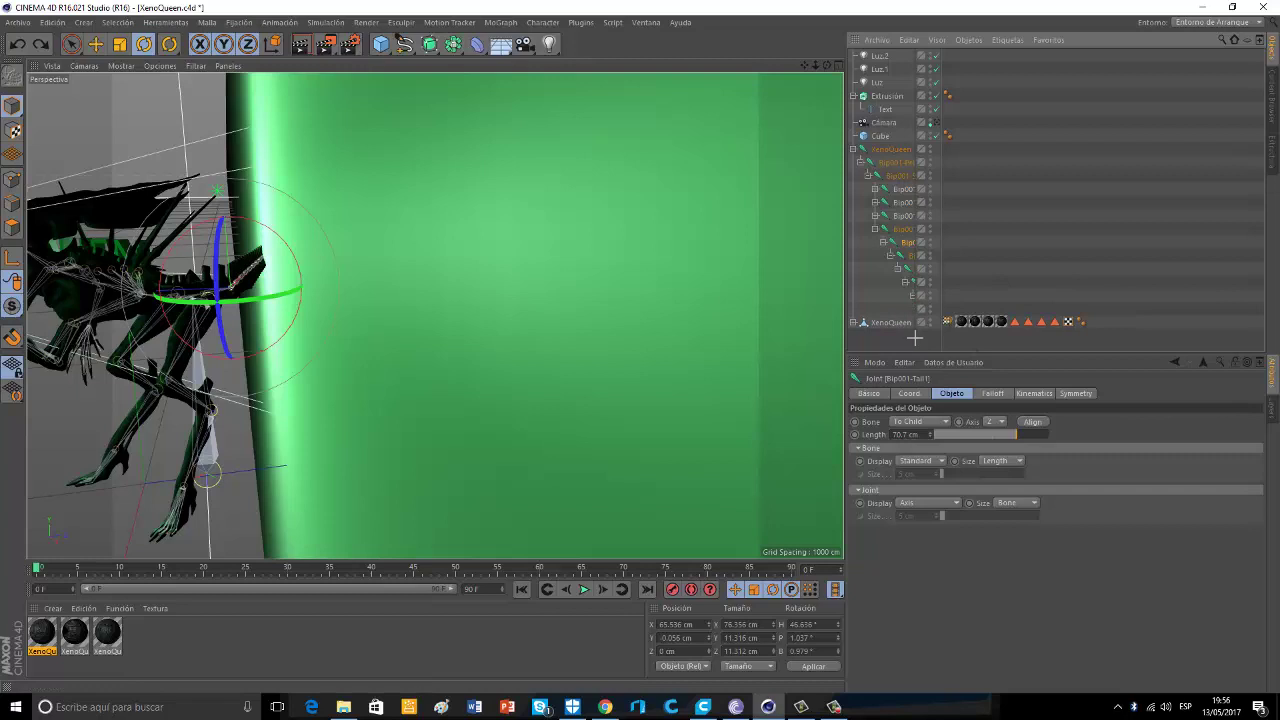
click(914, 338)
click(904, 246)
click(898, 340)
click(907, 258)
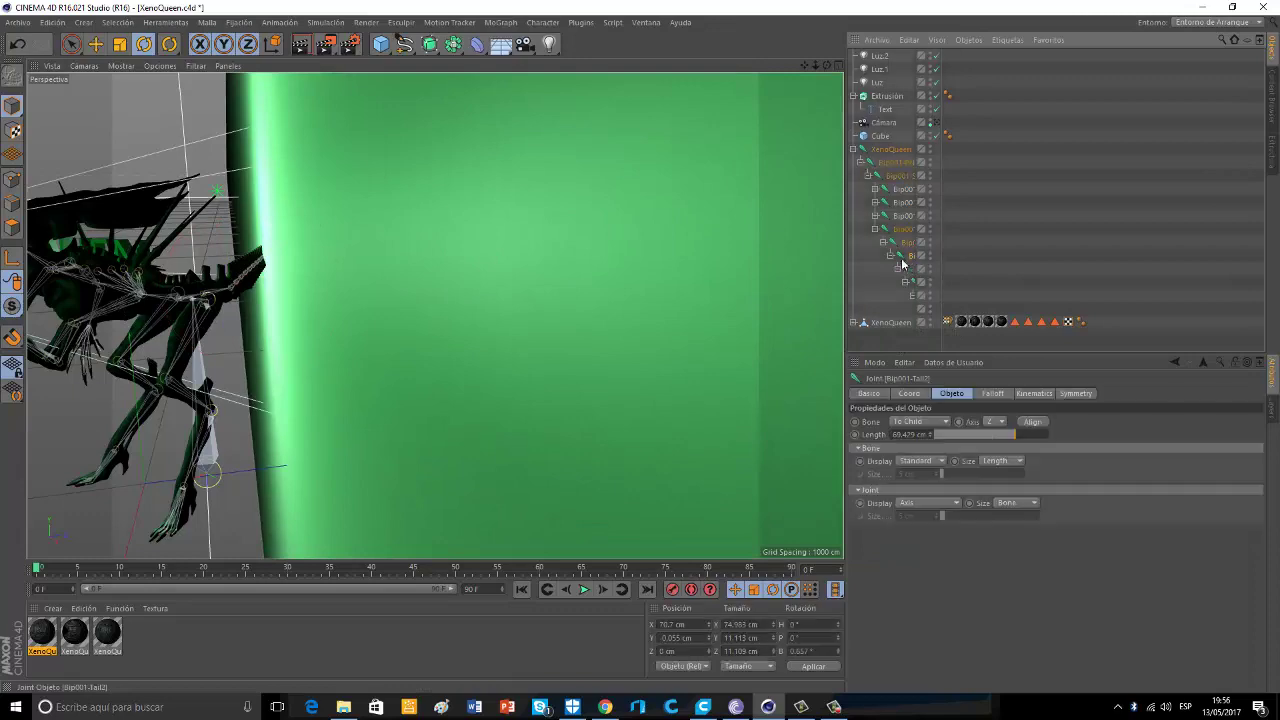
Curl the XenoQueen's tail further over its back, rotating the following joint in the tail chain to about 18.66° heading
alt+right_drag(275, 284, 622, 158)
drag(824, 66, 715, 400)
drag(802, 67, 640, 358)
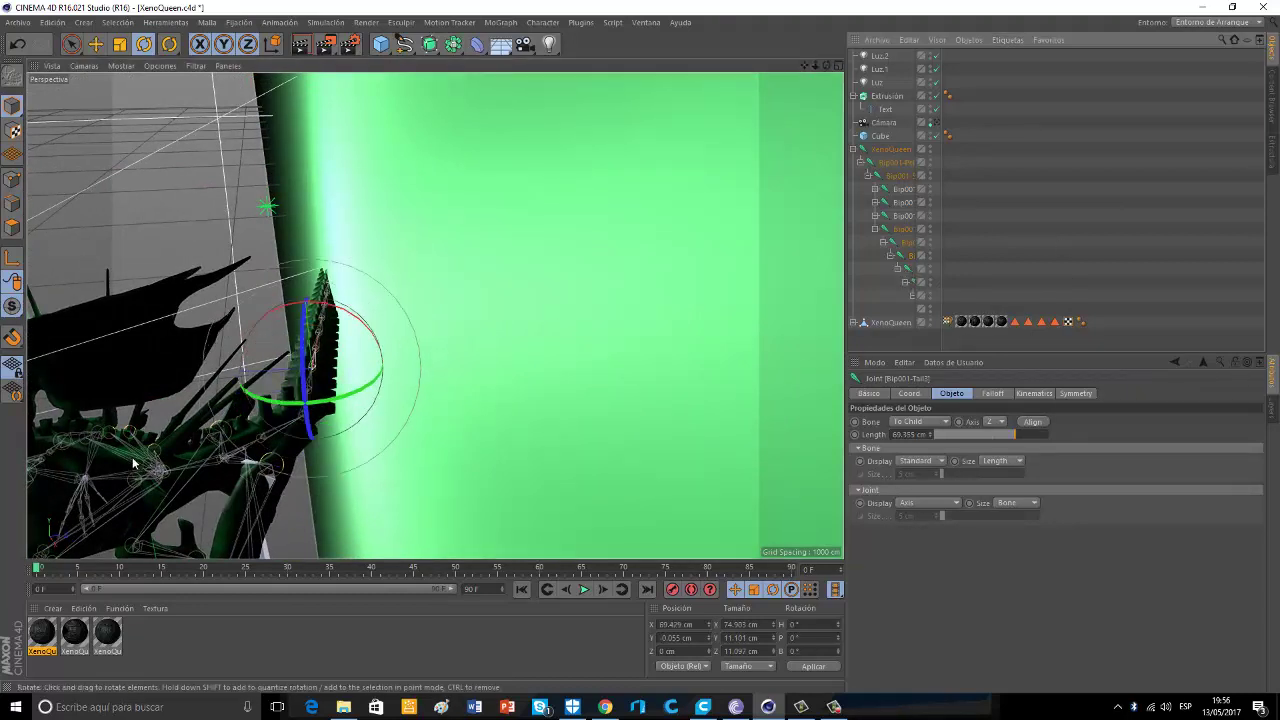
drag(371, 391, 385, 381)
scroll(228, 364, up, 2)
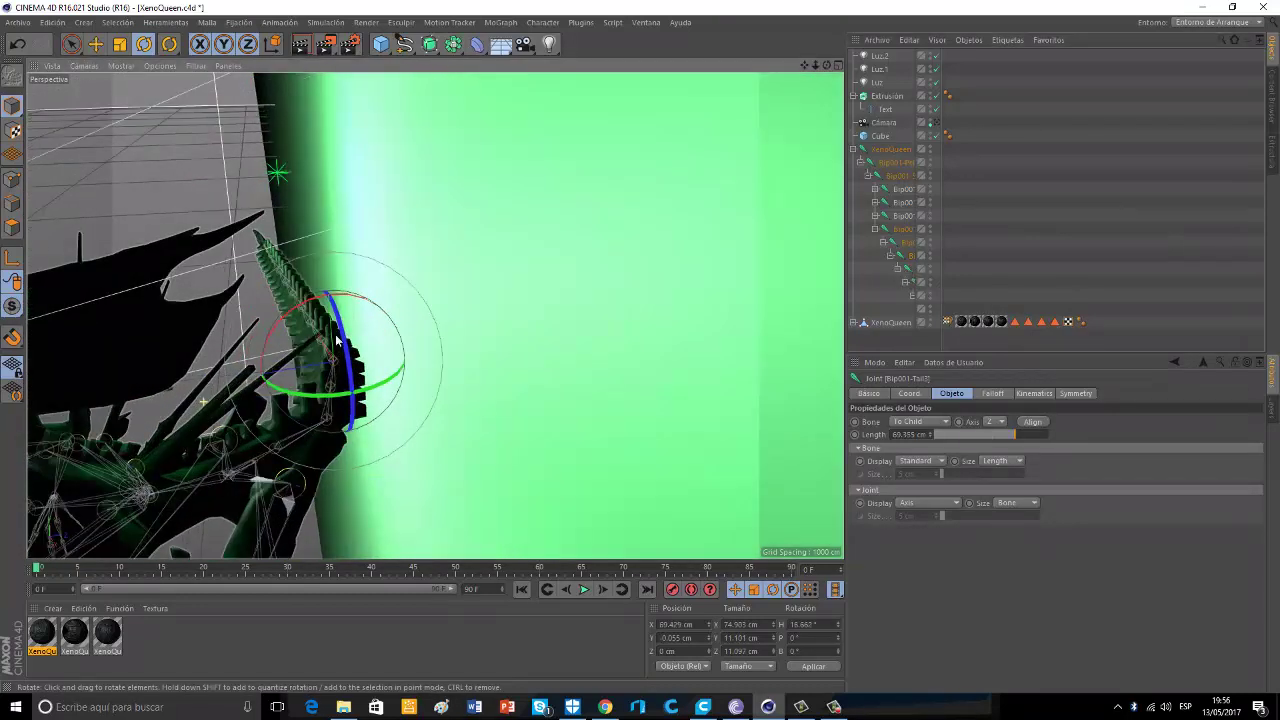
Bend the outer section of the XenoQueen's tail downward by rotating a joint partway along the tail chain
click(306, 327)
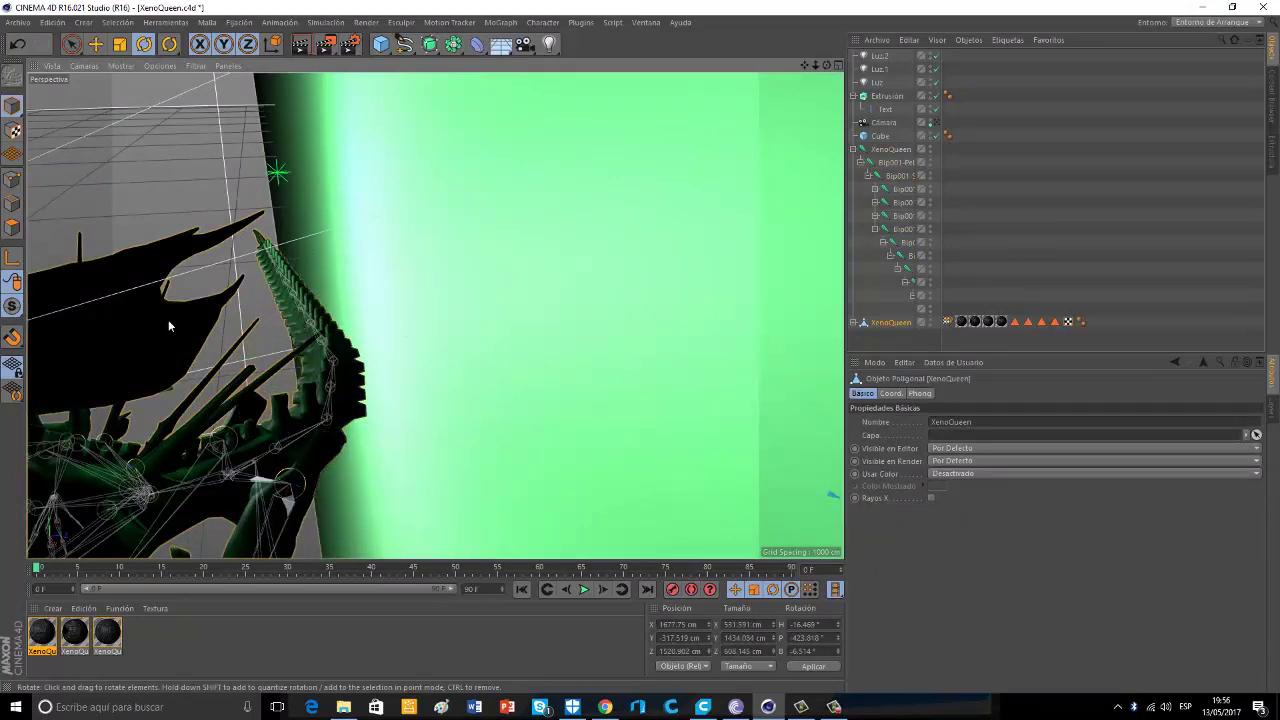
scroll(291, 318, down, 12)
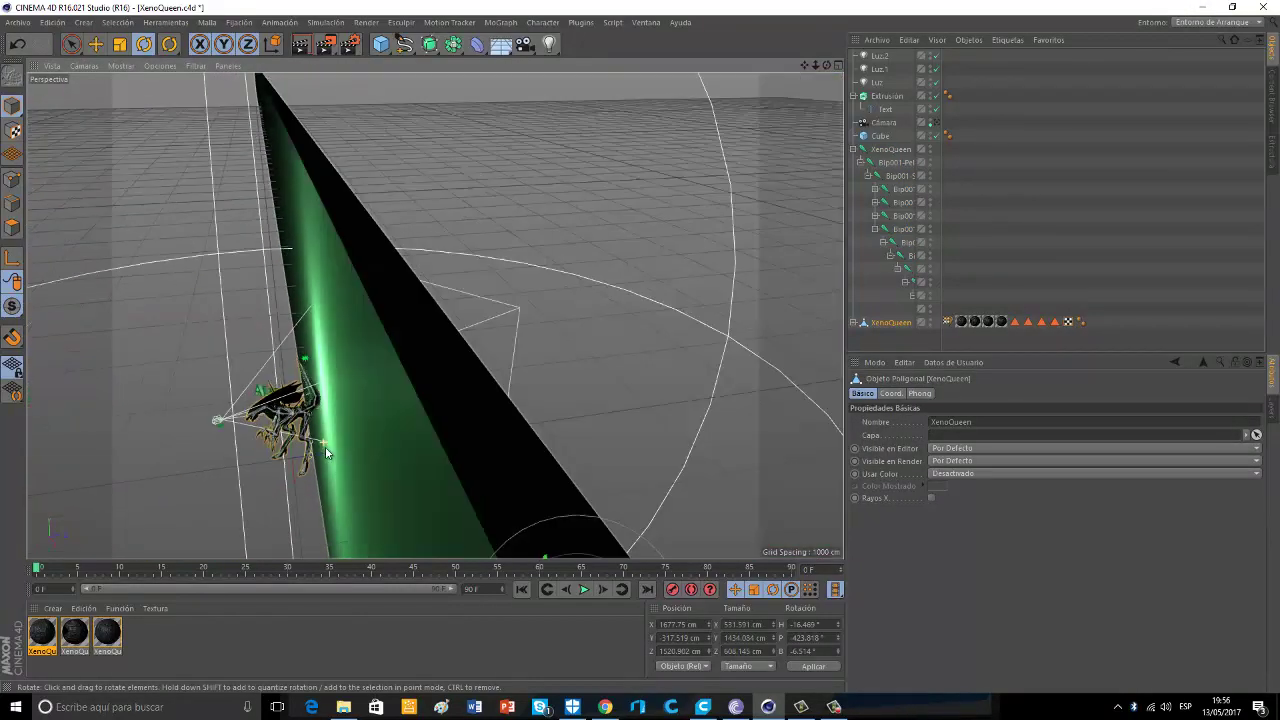
scroll(390, 517, down, 1)
drag(491, 522, 582, 518)
scroll(318, 470, up, 1)
scroll(317, 470, up, 10)
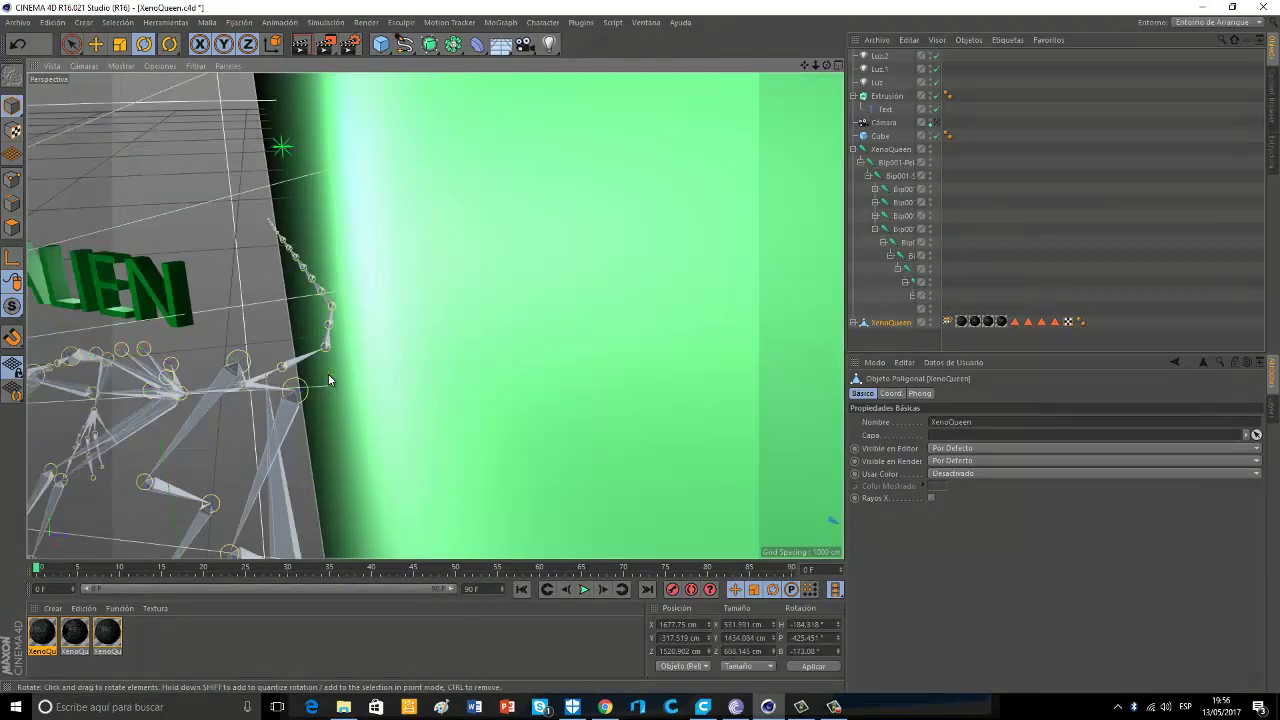
drag(643, 353, 640, 353)
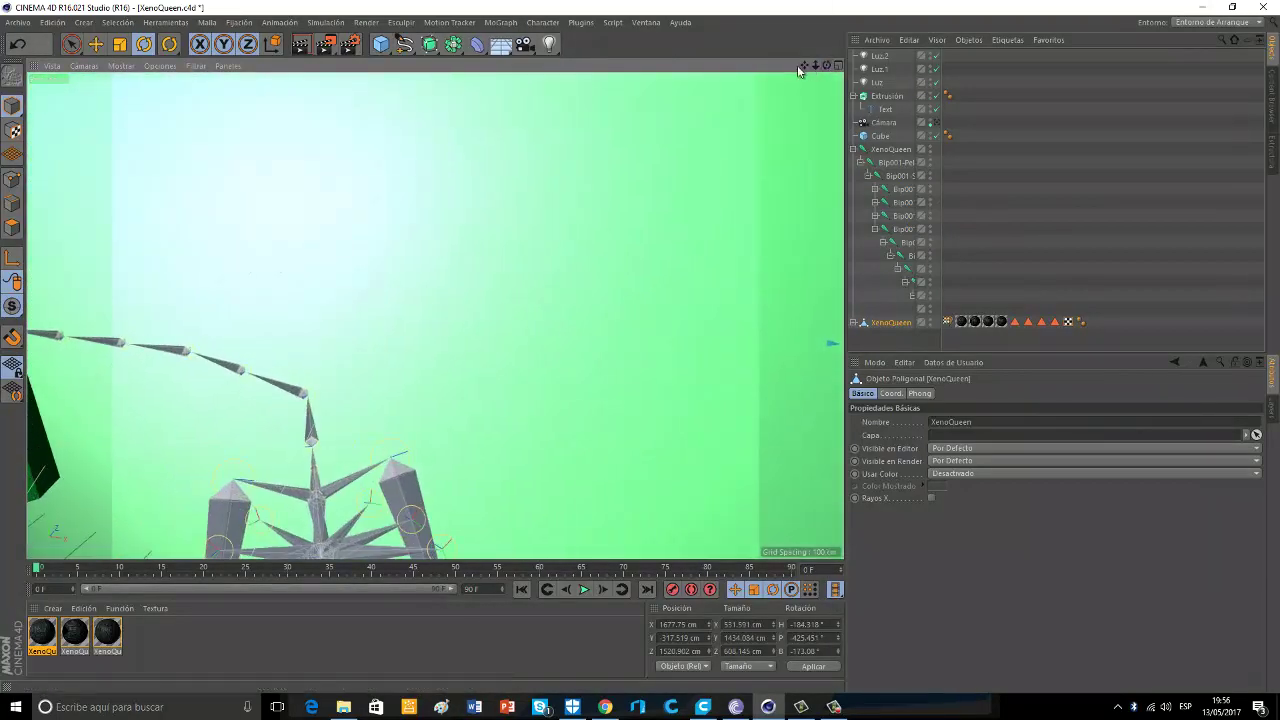
drag(804, 66, 548, 362)
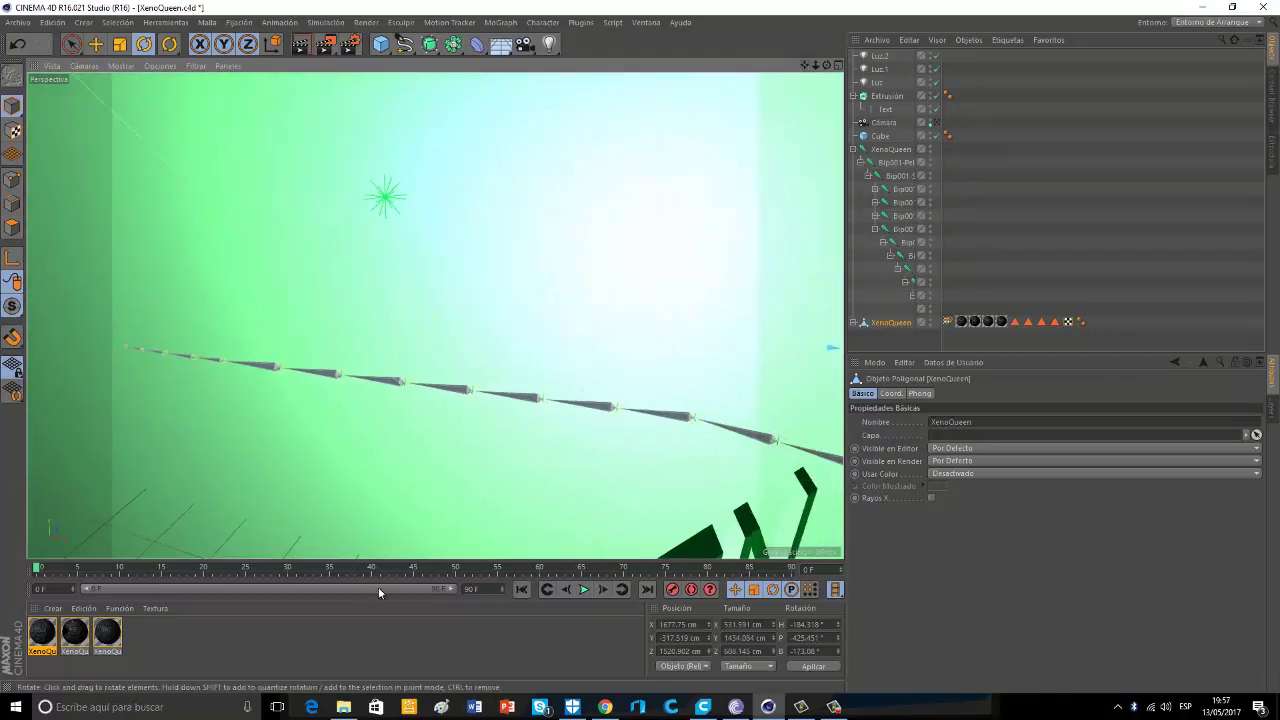
click(660, 412)
drag(638, 438, 588, 418)
Rotate the next mid-tail joint toward the tip to about 38.8° heading and -22.1° bank, using the four-view layout
click(535, 424)
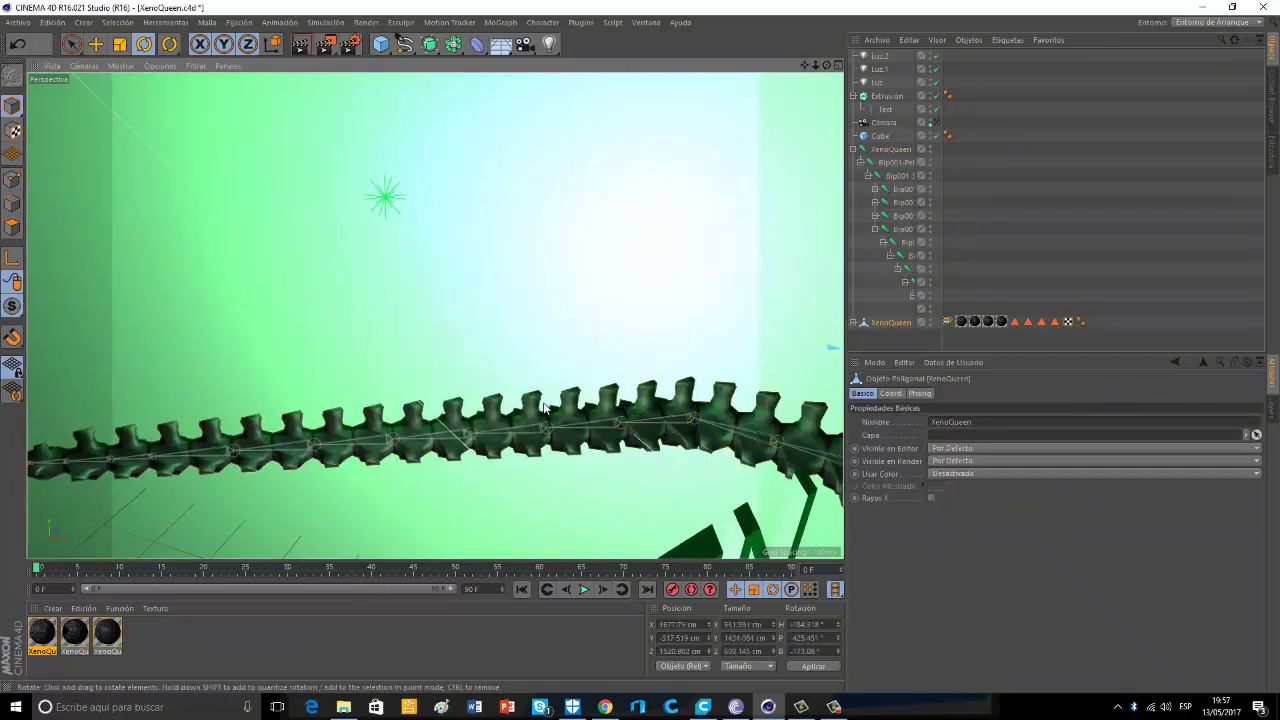
click(838, 65)
scroll(780, 125, down, 10)
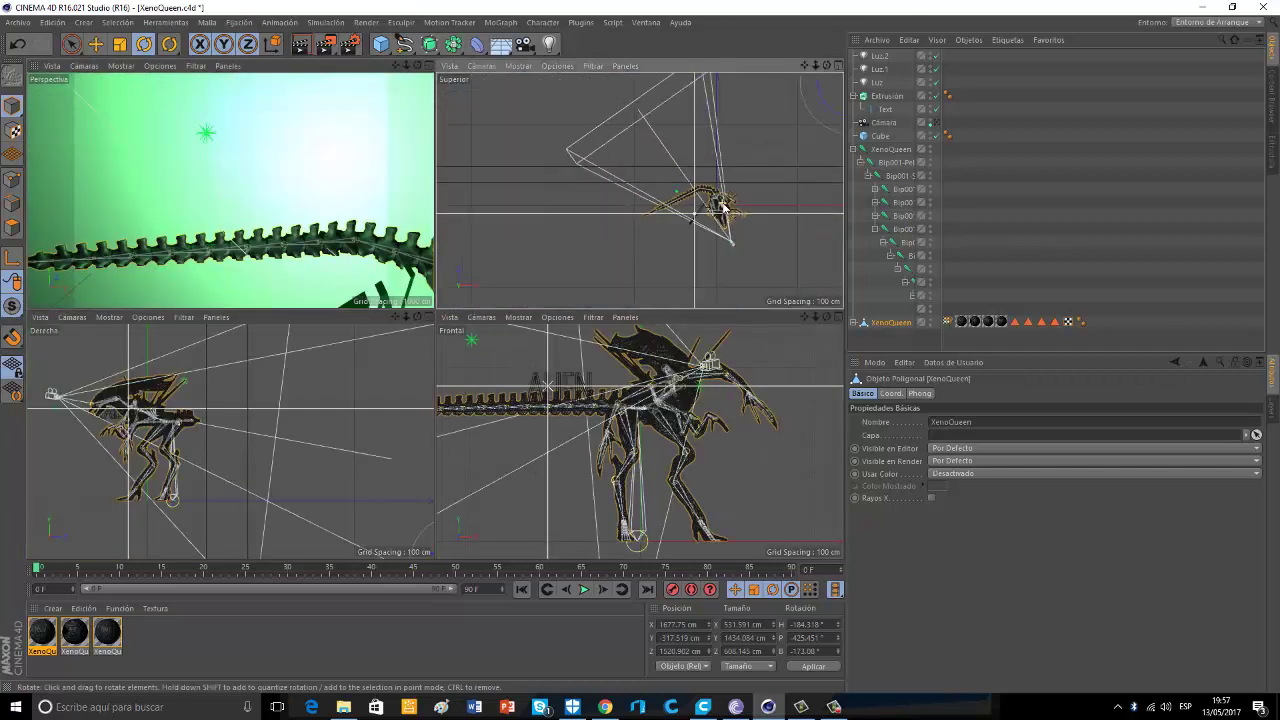
drag(787, 141, 795, 104)
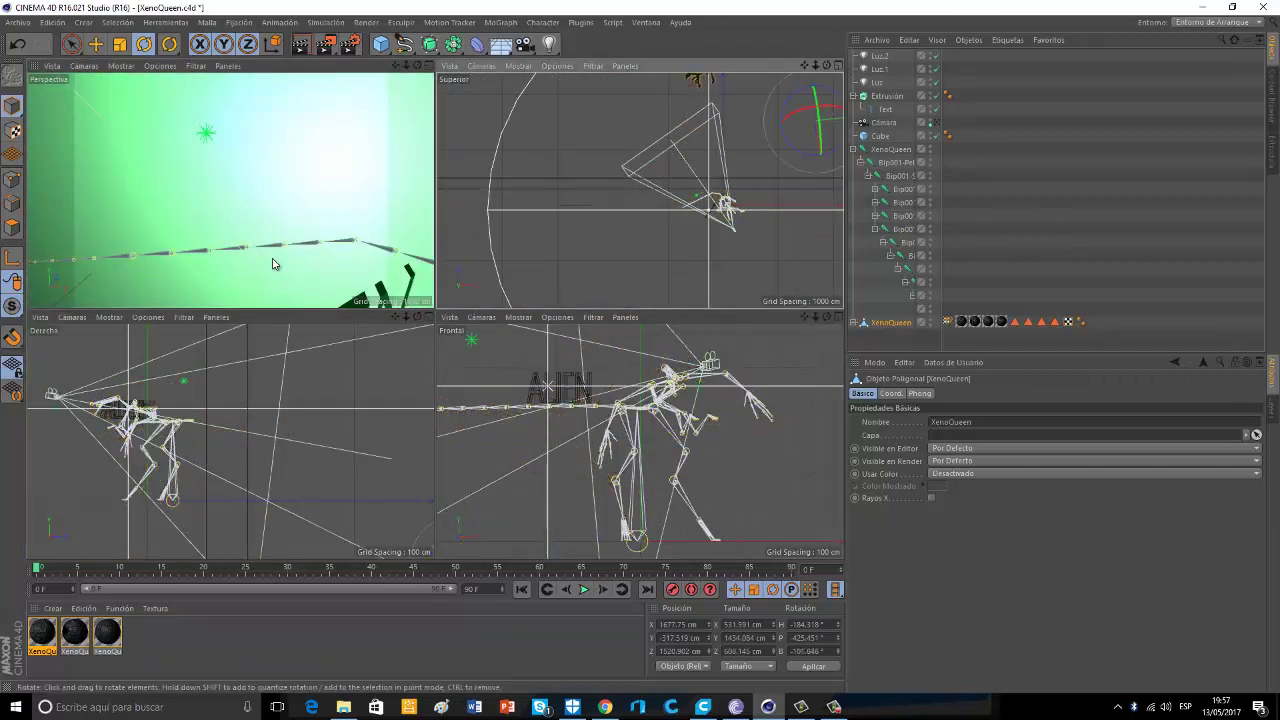
click(281, 250)
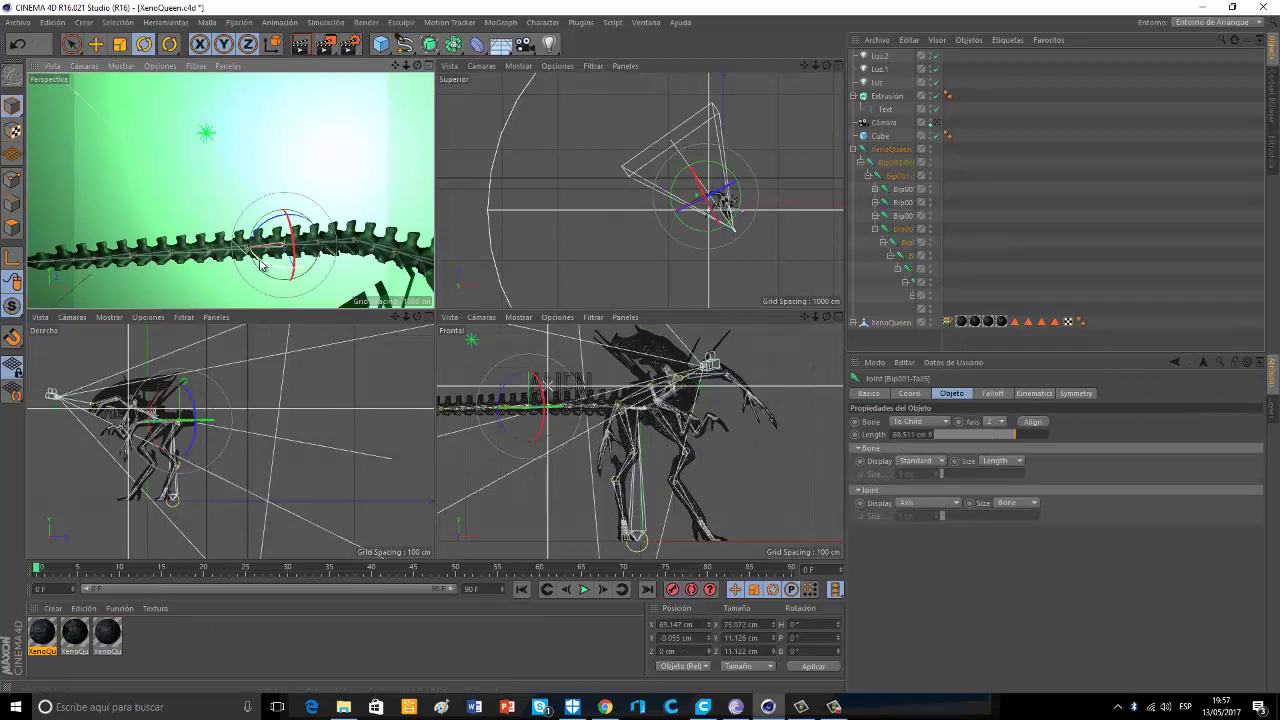
drag(260, 263, 284, 241)
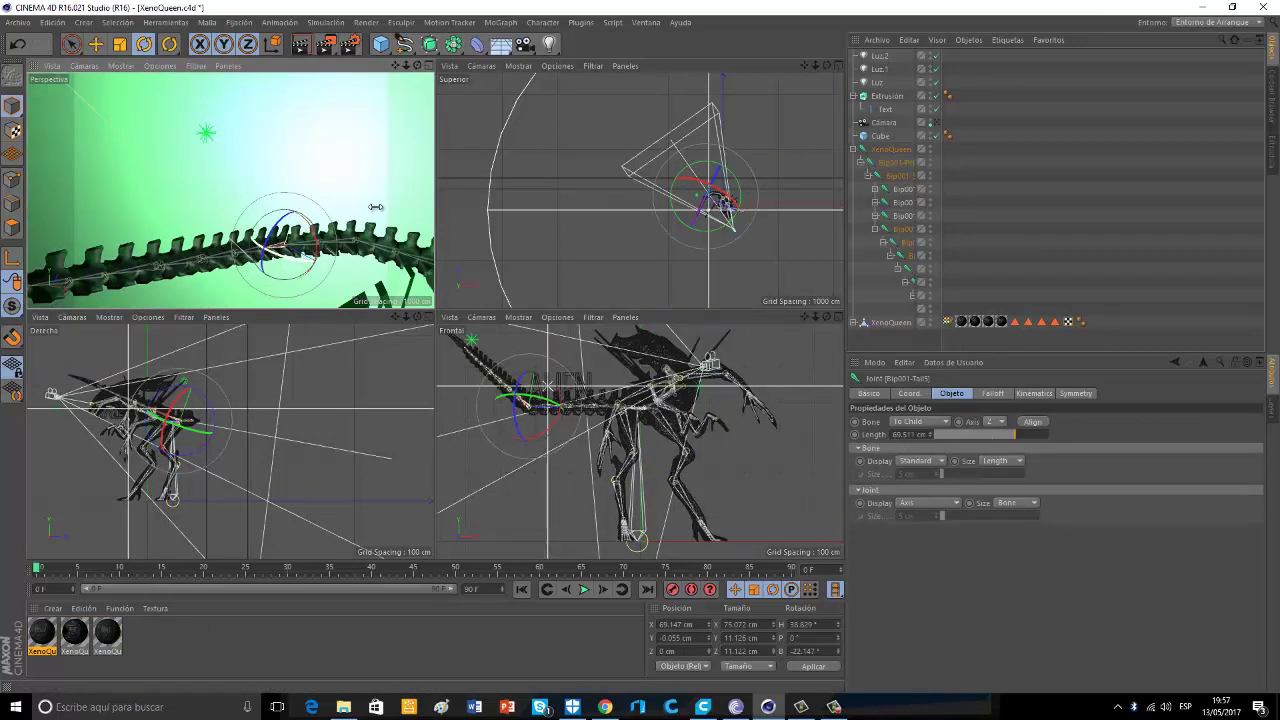
Bend the tail further upward by rotating the Bip001-Tail7 joint to about 16° heading and -12.8° bank
click(398, 243)
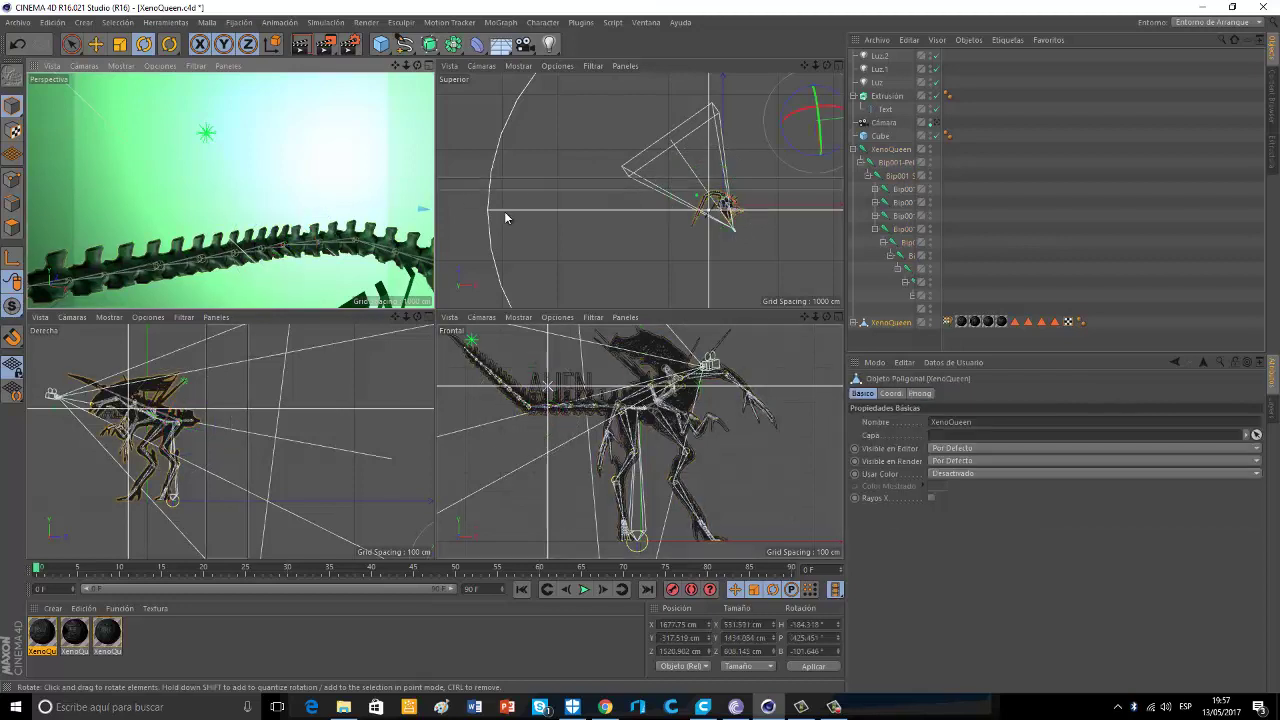
drag(765, 132, 757, 160)
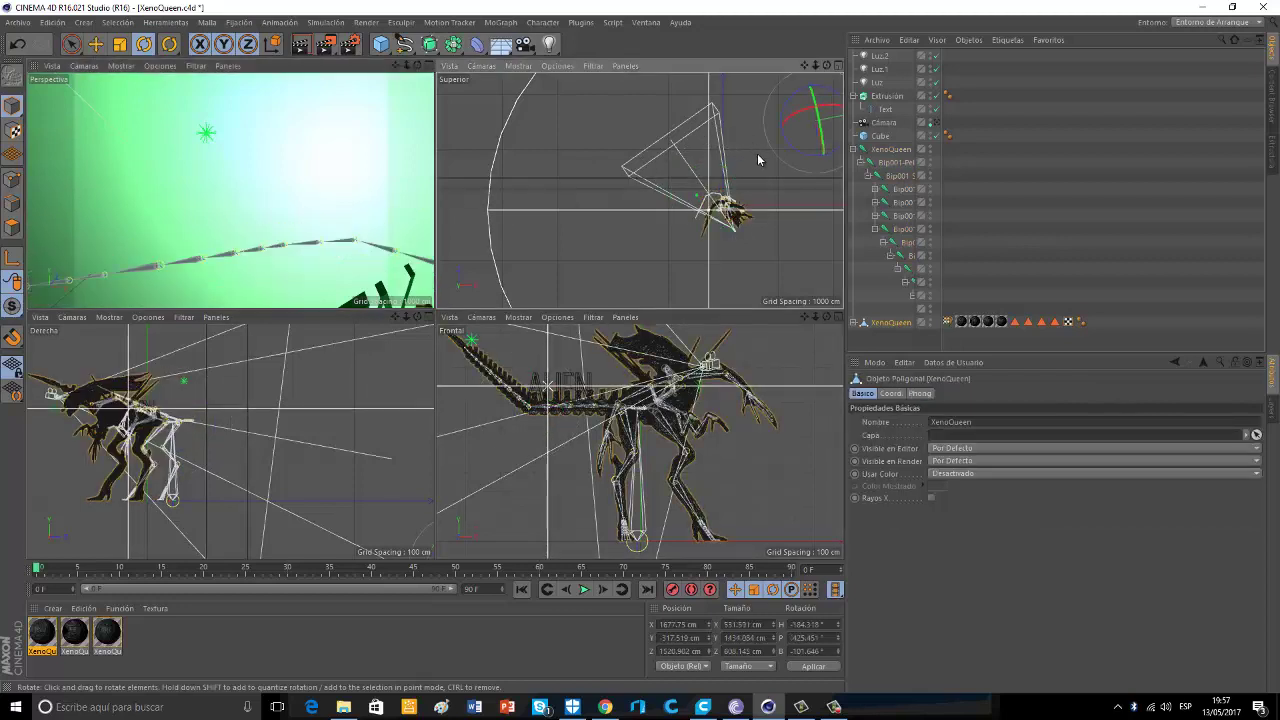
click(239, 255)
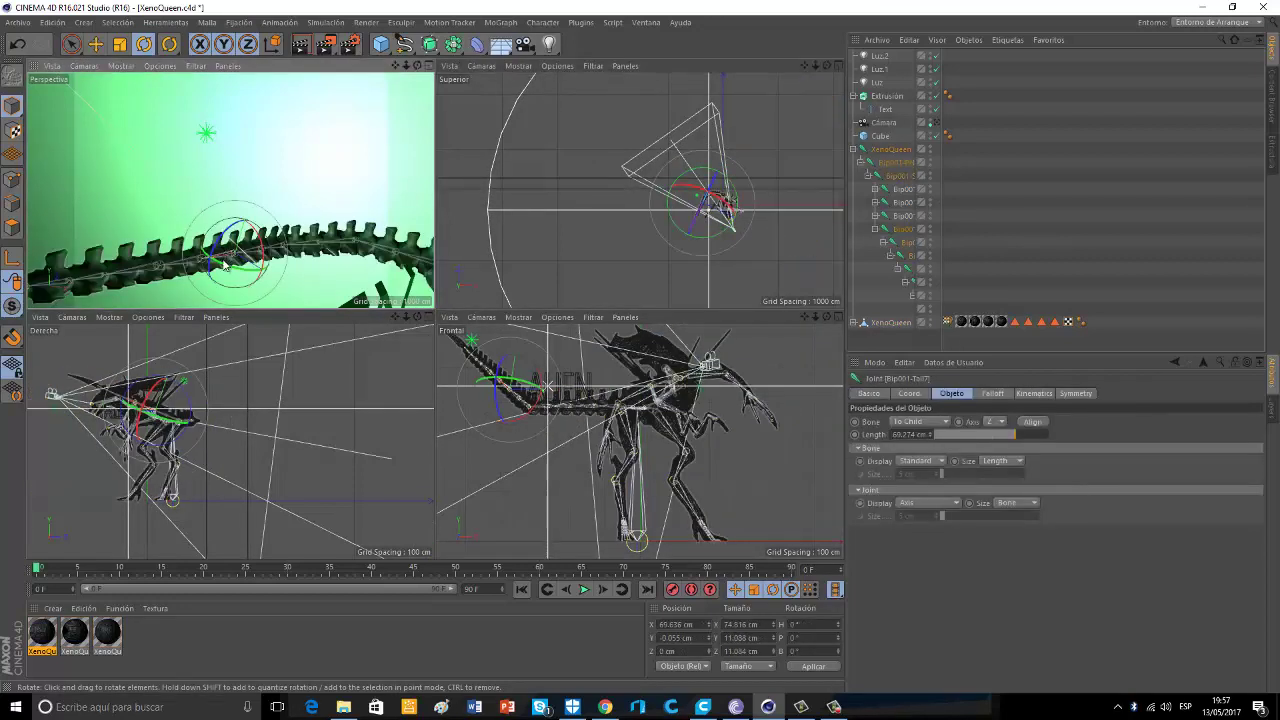
drag(224, 264, 231, 236)
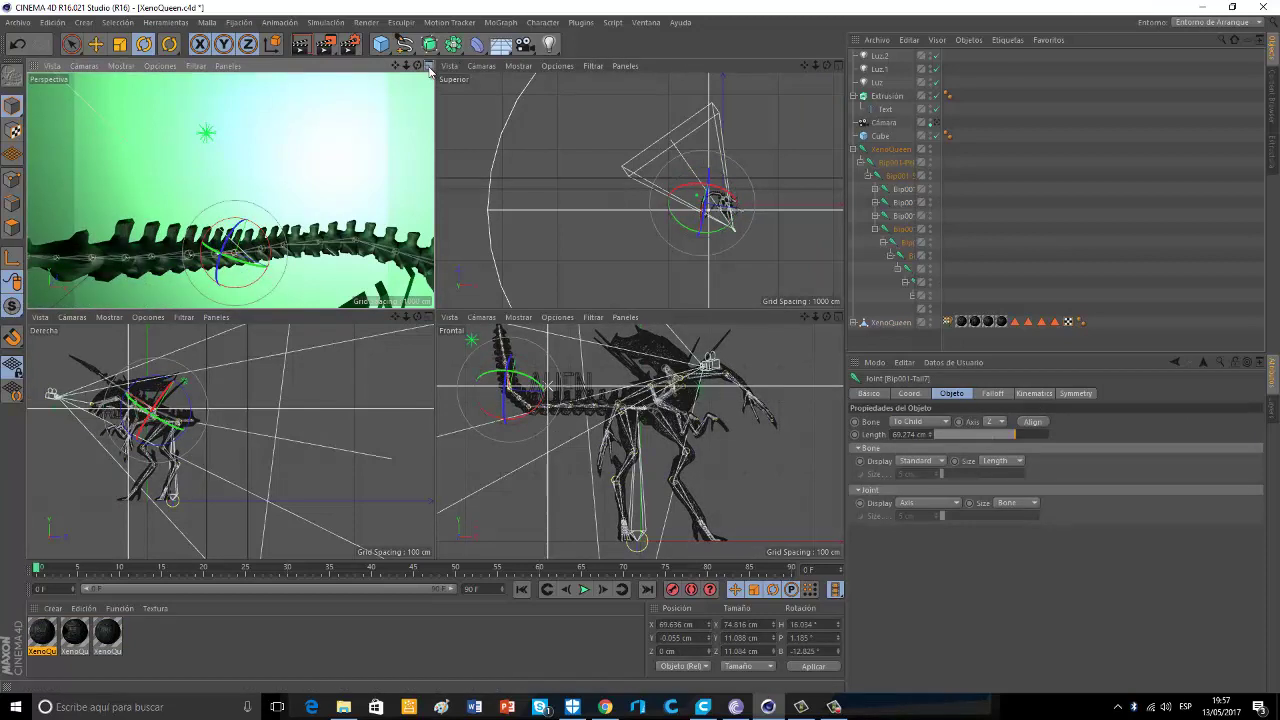
Look through the scene camera in a single perspective view and rotate the Bip001-Tail9 joint to about 10.6° bank
click(428, 65)
click(937, 123)
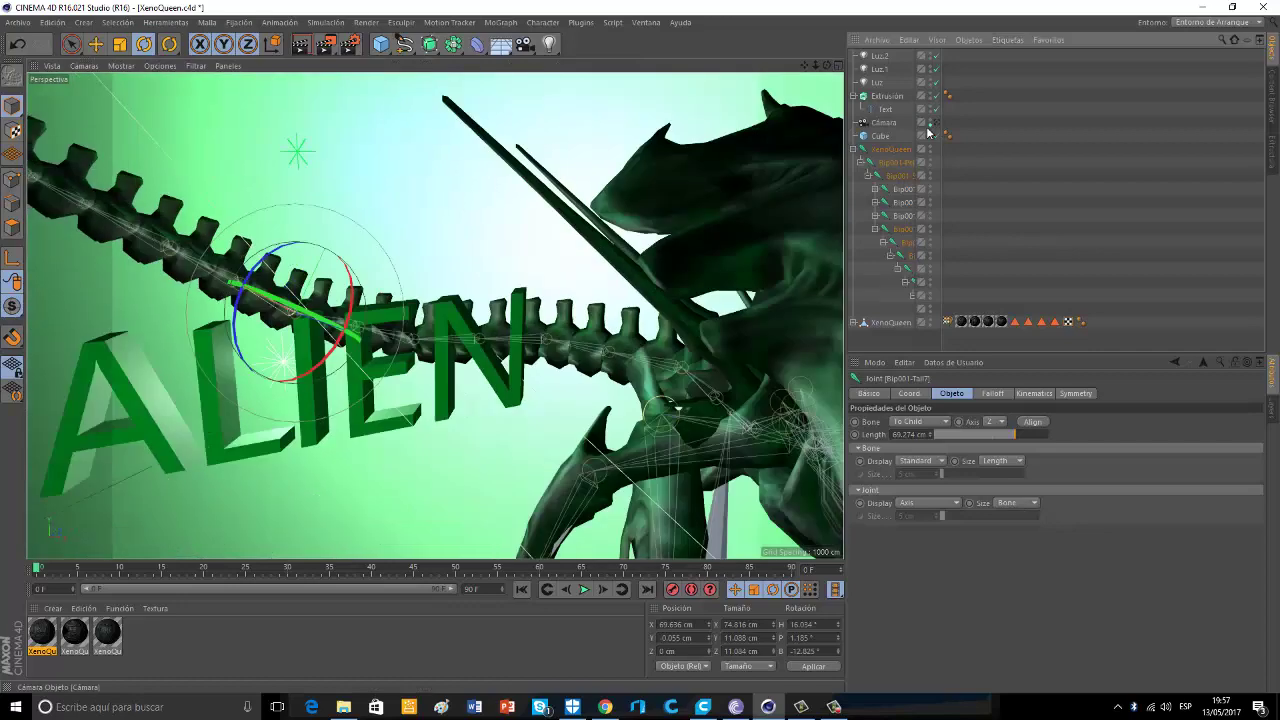
drag(138, 160, 2, 200)
click(138, 193)
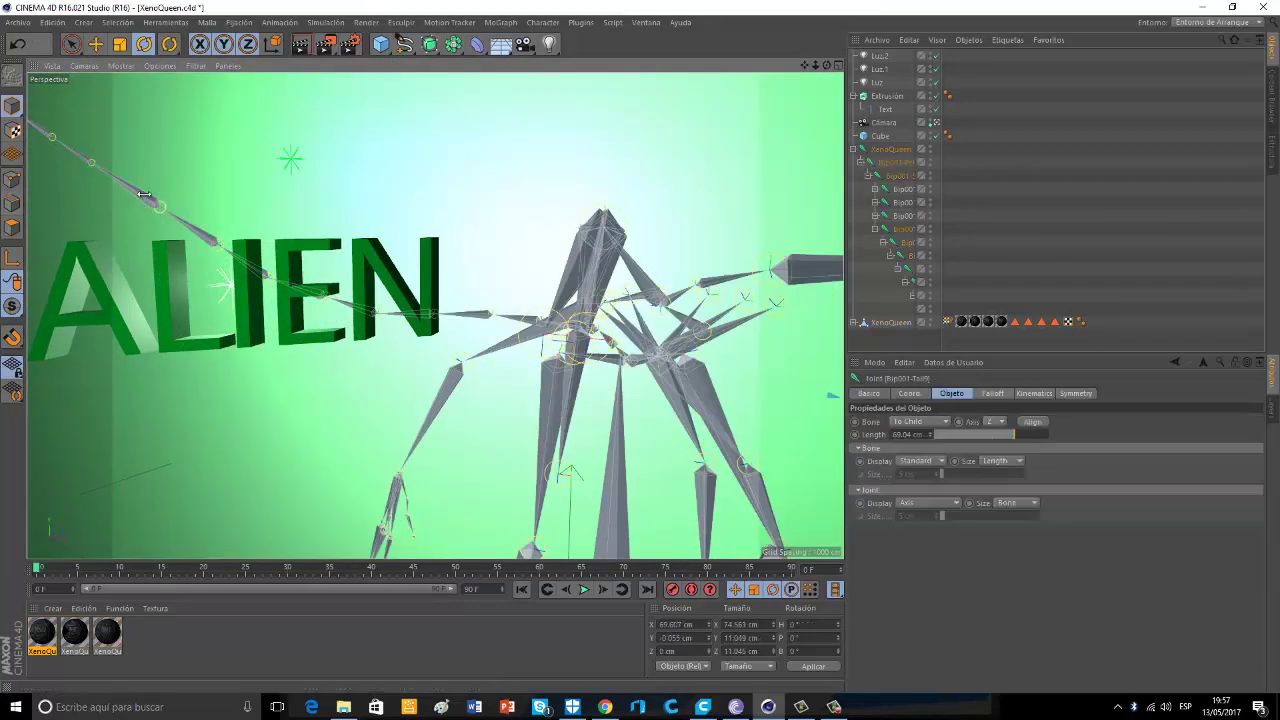
drag(138, 181, 131, 233)
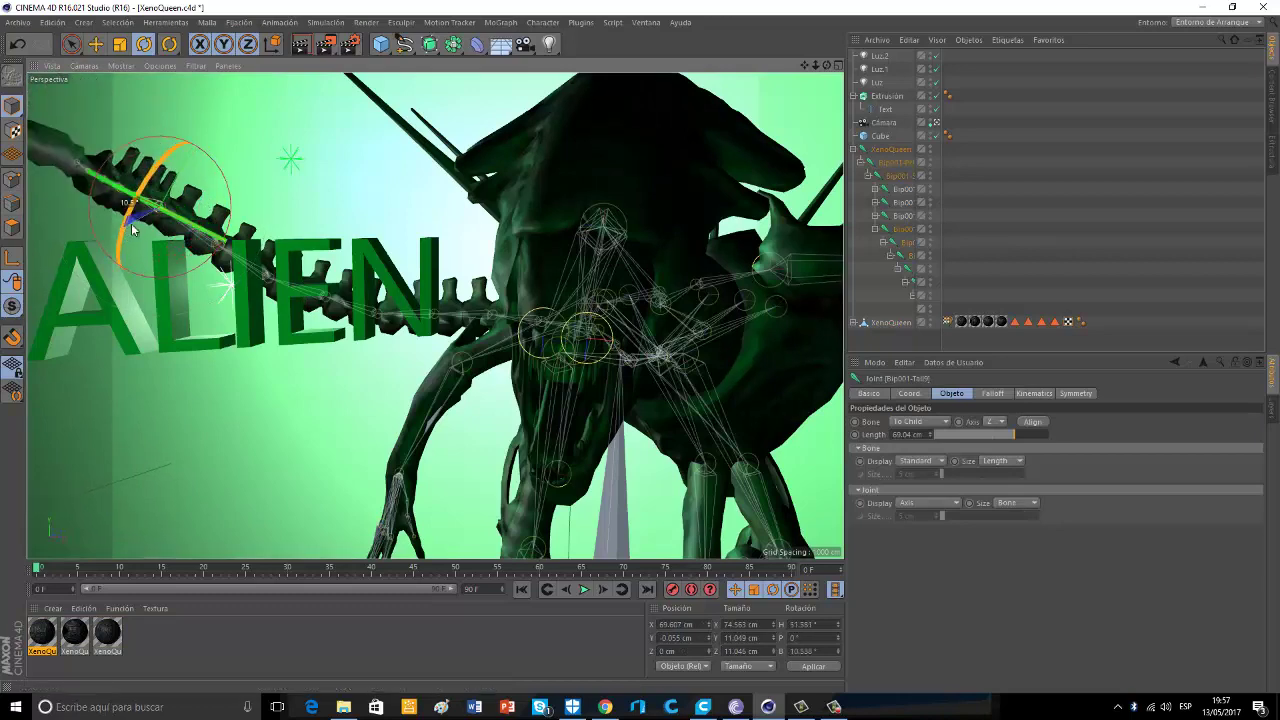
Turn the end of the tail upward behind the ALIEN title by rotating the Bip001-Tail10 joint
click(170, 184)
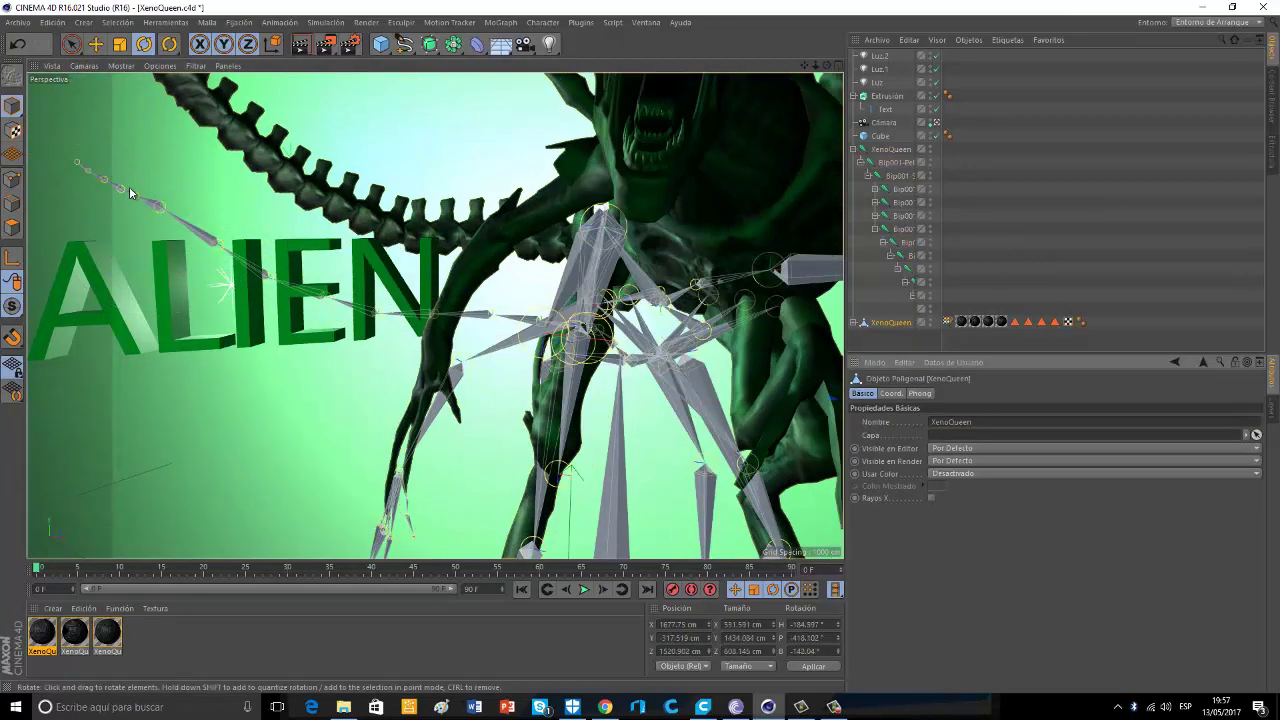
click(129, 186)
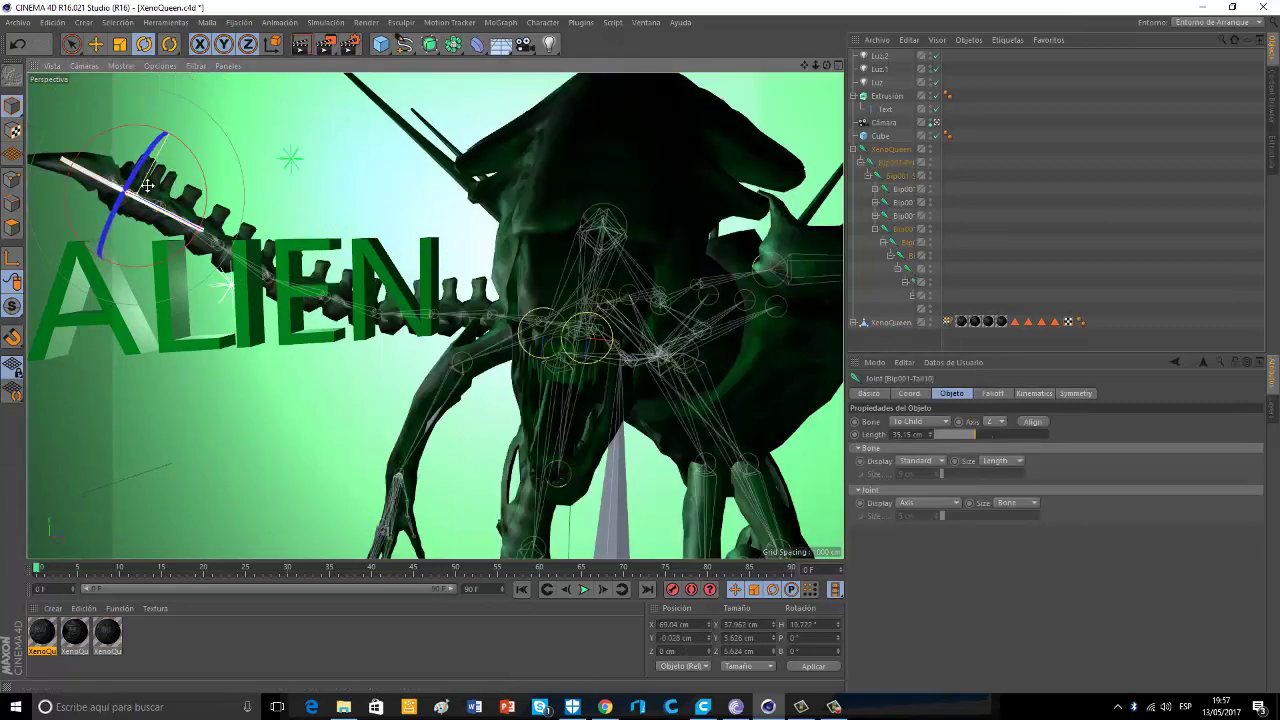
drag(147, 186, 122, 150)
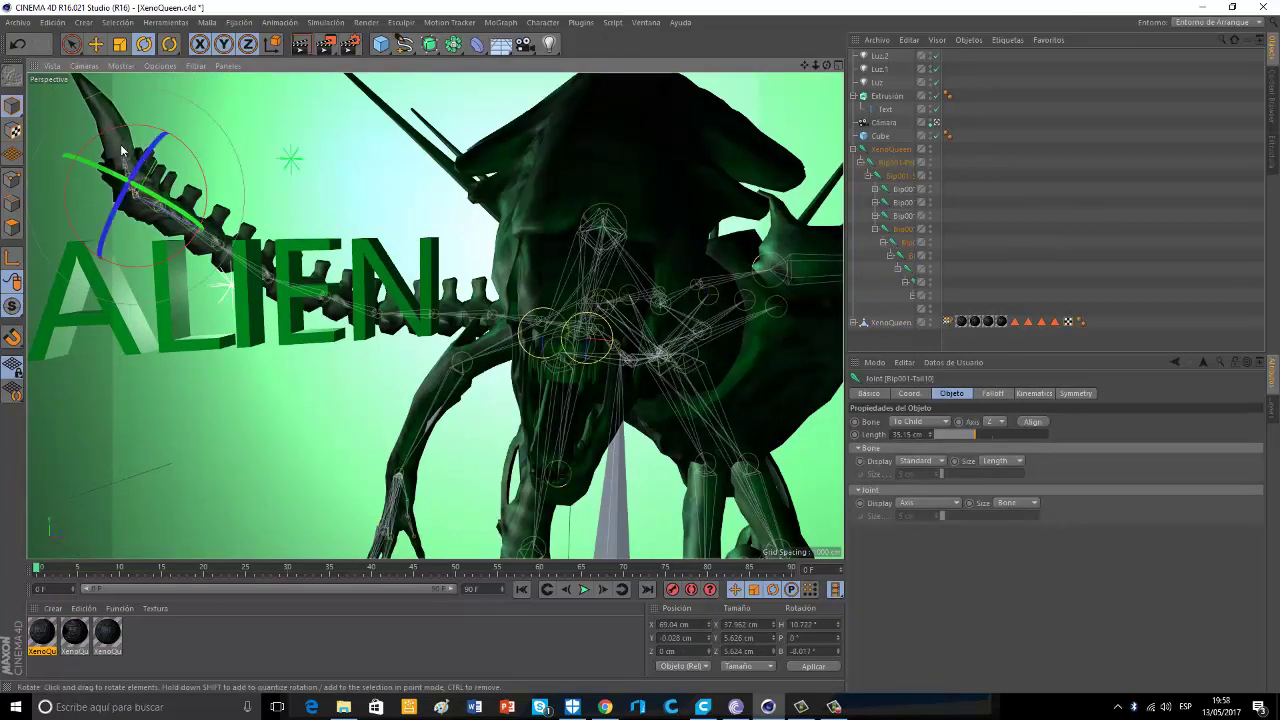
Hook the tail tip inward by rotating the Bip001-Tail11 joint to about 14.17° heading, and render a preview of the view
click(122, 150)
click(126, 181)
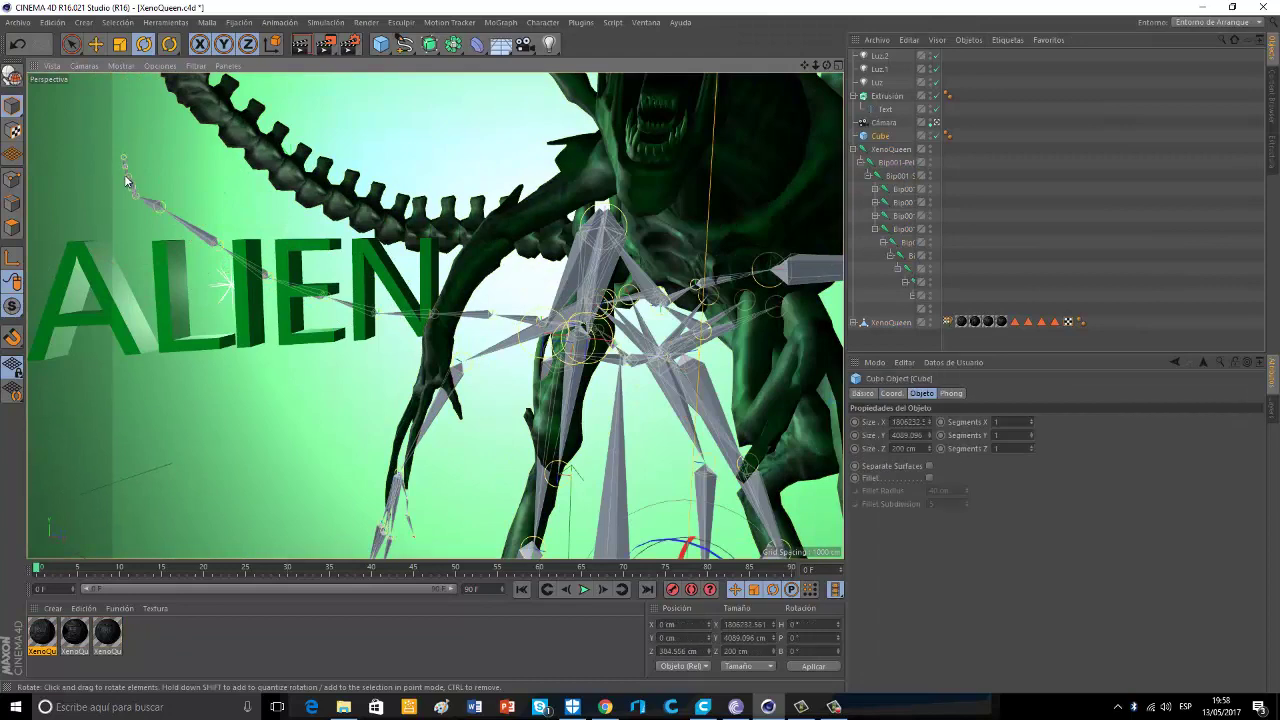
click(122, 161)
mouse_move(140, 156)
mouse_down()
mouse_move(179, 183)
mouse_move(155, 164)
mouse_up()
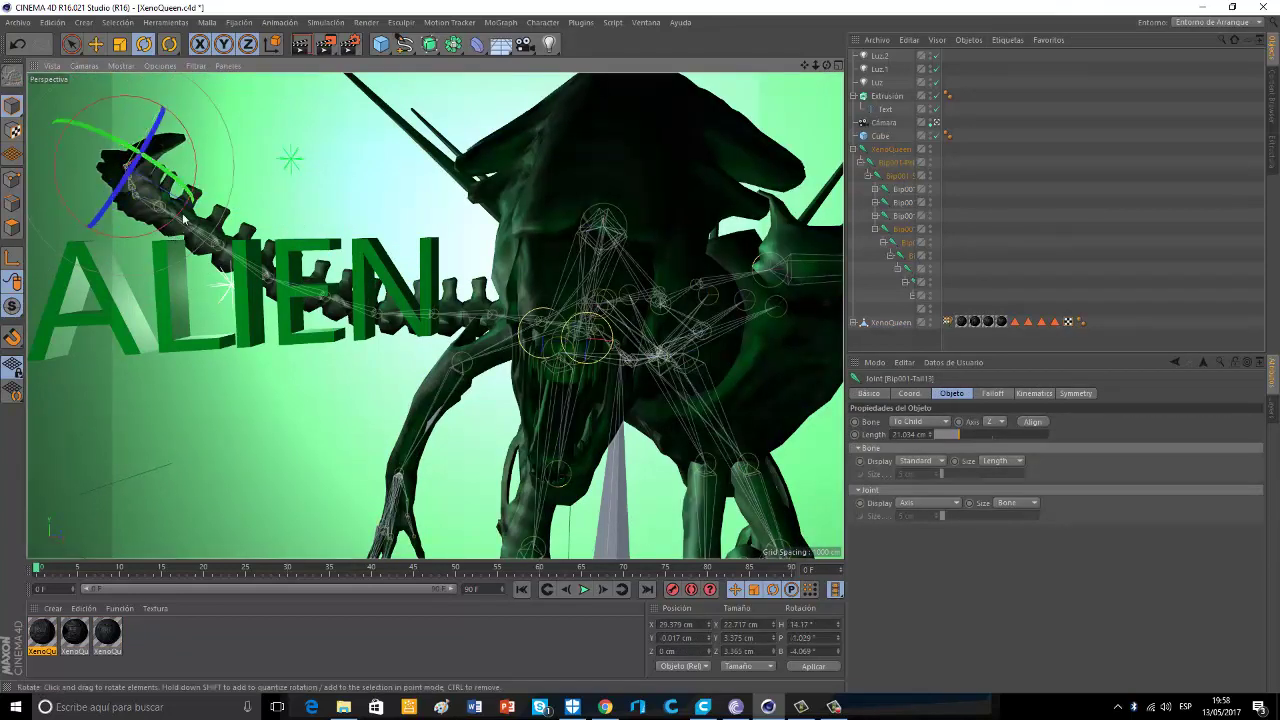
click(301, 44)
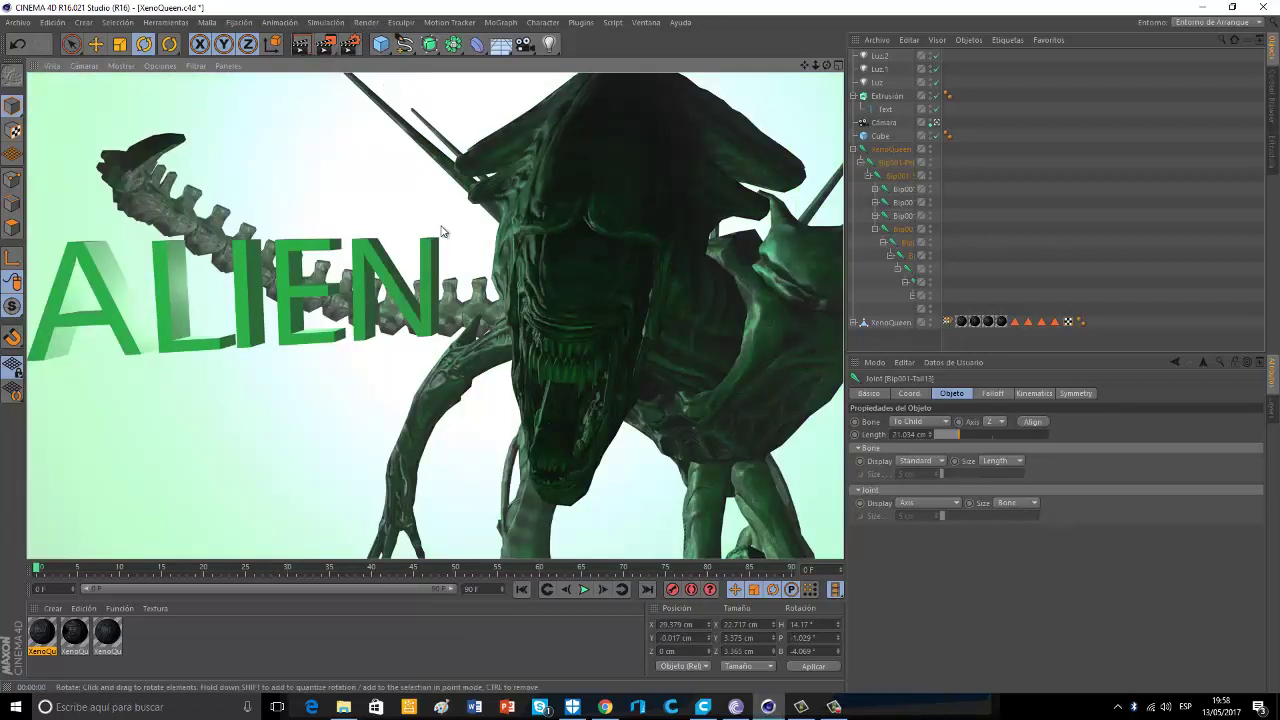
Swing the right forearm outward by rotating its R-Forearm joint to about 42.9° pitch and 79.6° bank, and render a preview
click(485, 378)
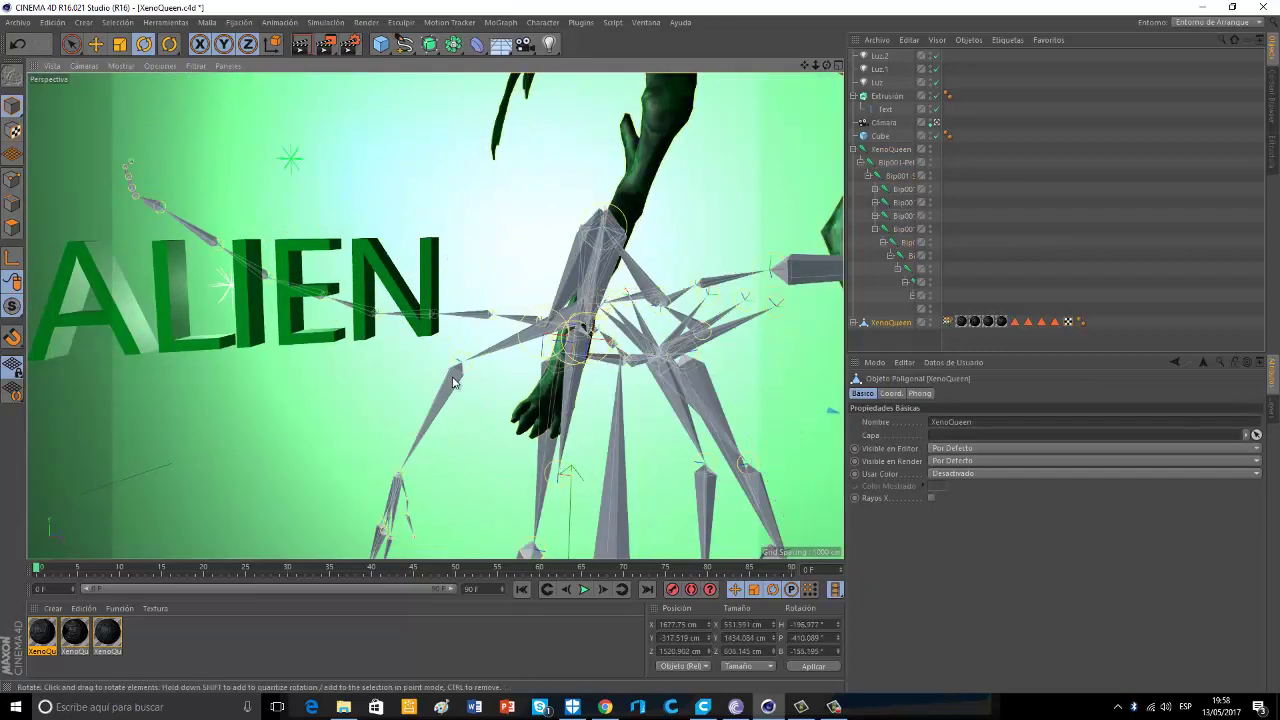
click(452, 381)
drag(425, 320, 467, 288)
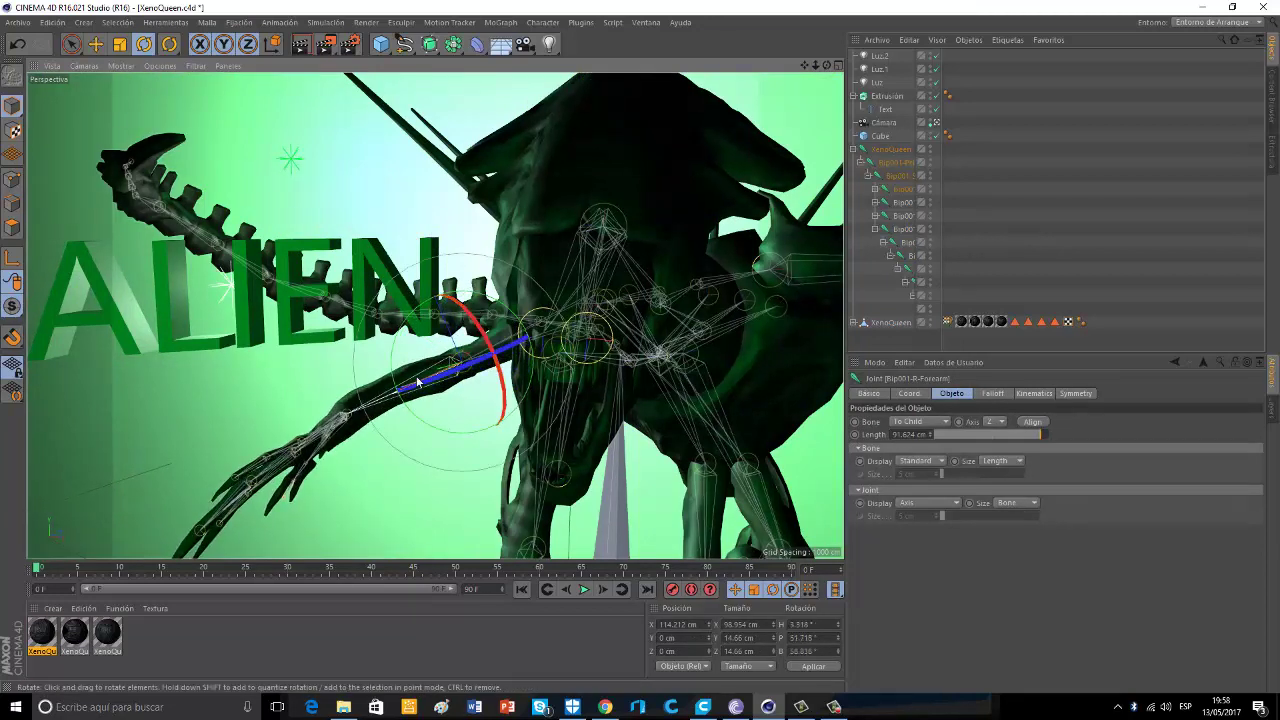
drag(391, 359, 472, 384)
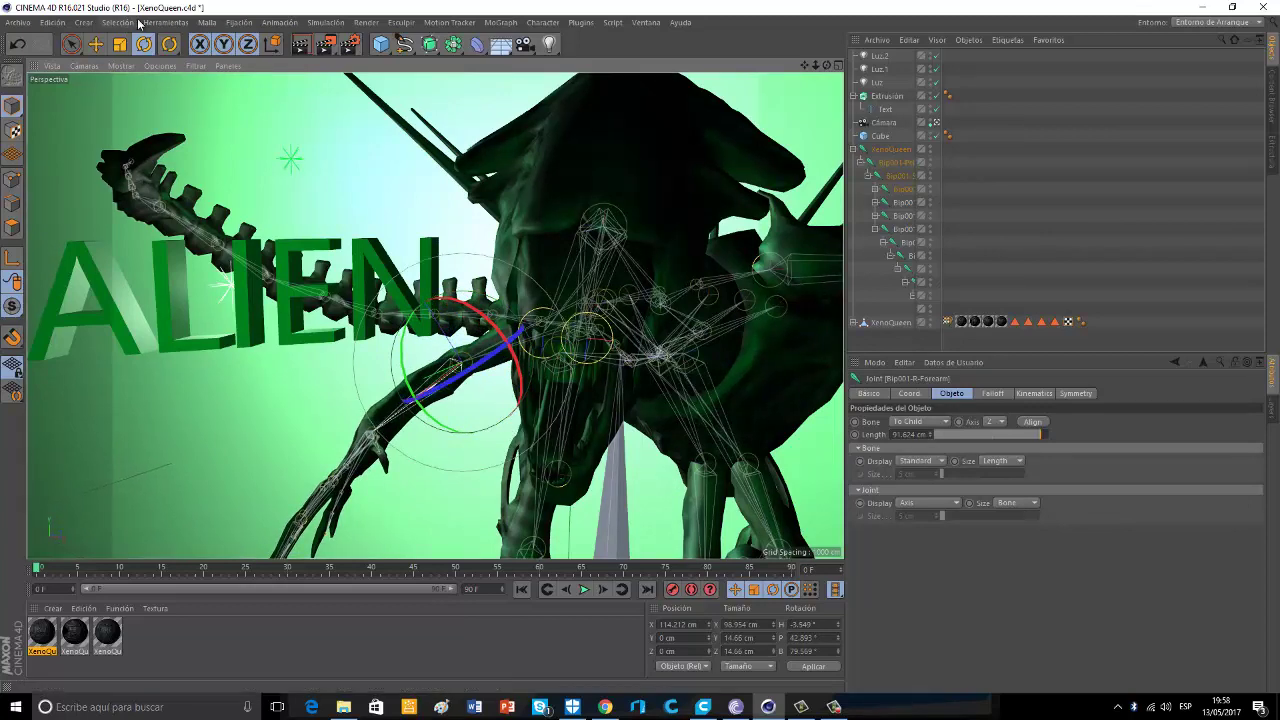
click(299, 45)
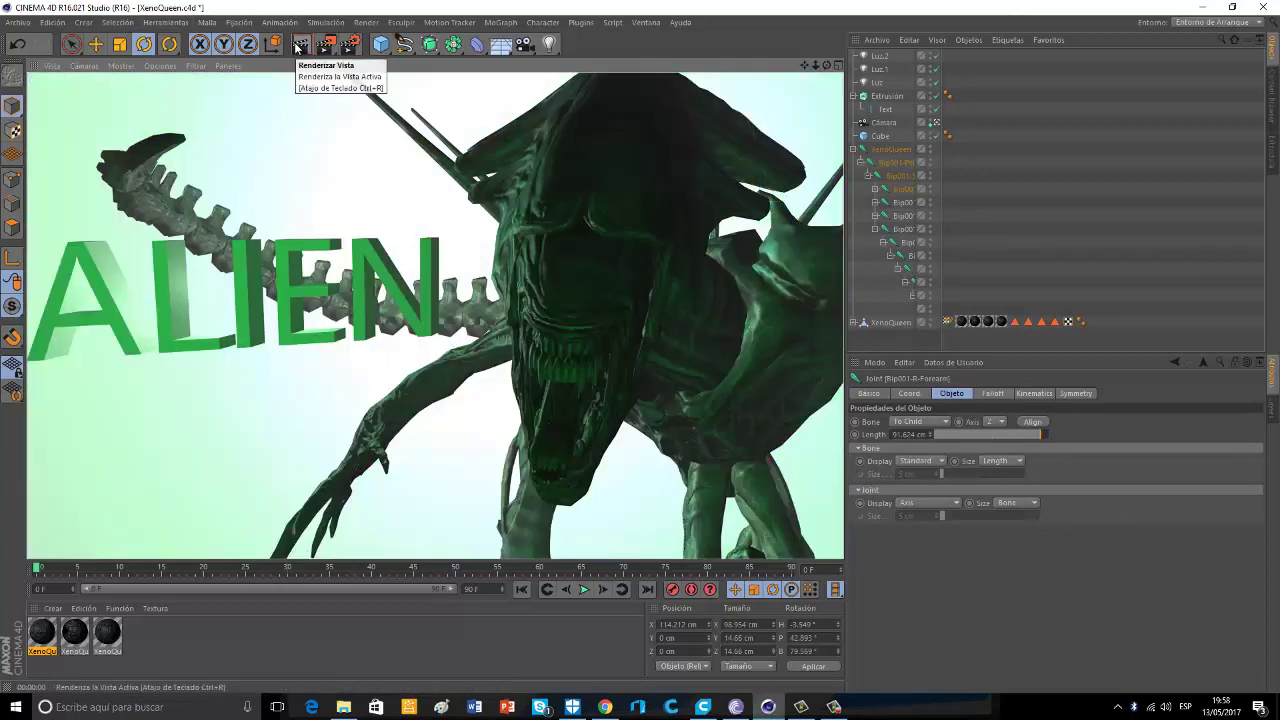
Set the render output size to 1920 × 1080 pixels in the render settings
click(352, 45)
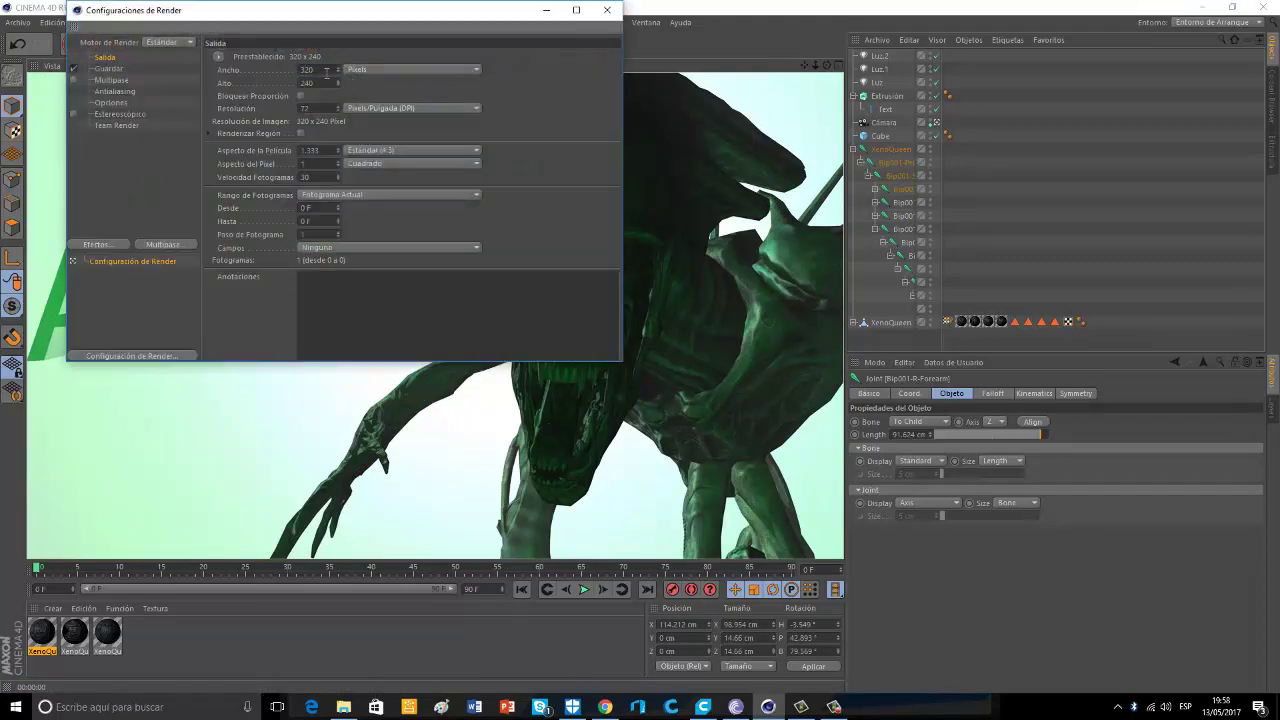
click(326, 73)
key(BackSpace)
click(315, 83)
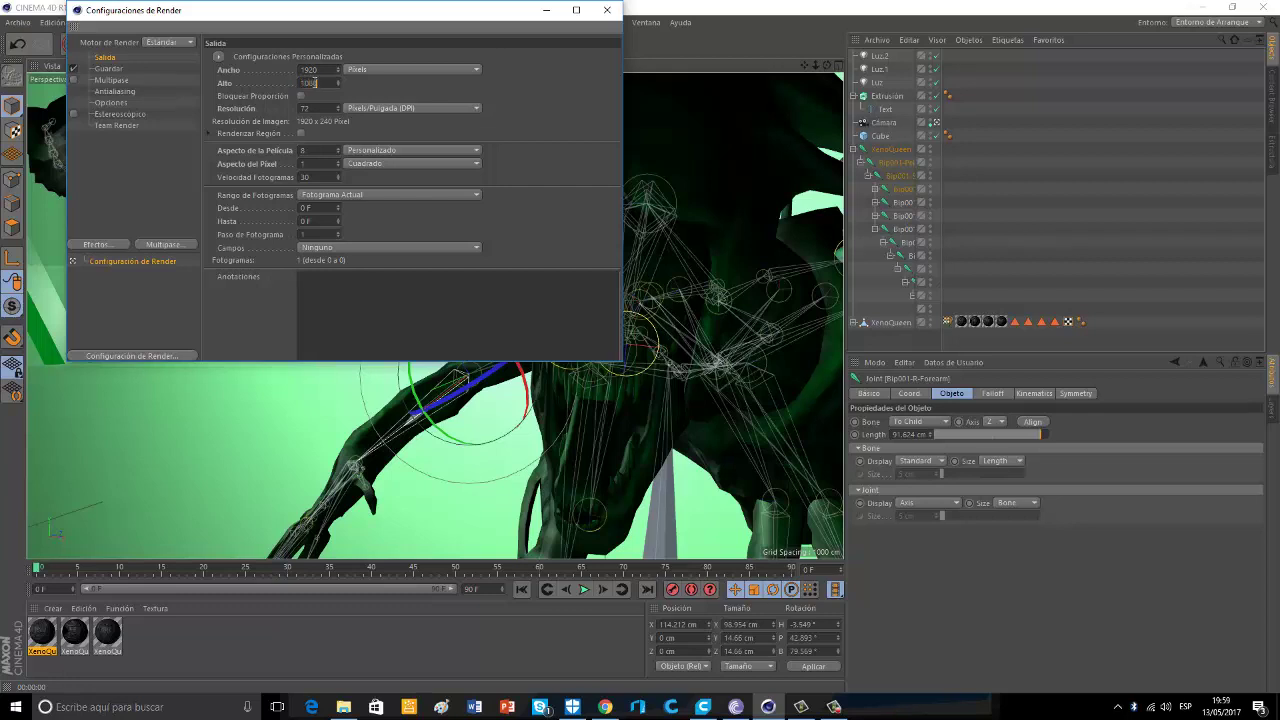
text(1080)
Configure the render to save as a JPEG file named alien on the Data (D:) drive, and close the render settings
click(110, 69)
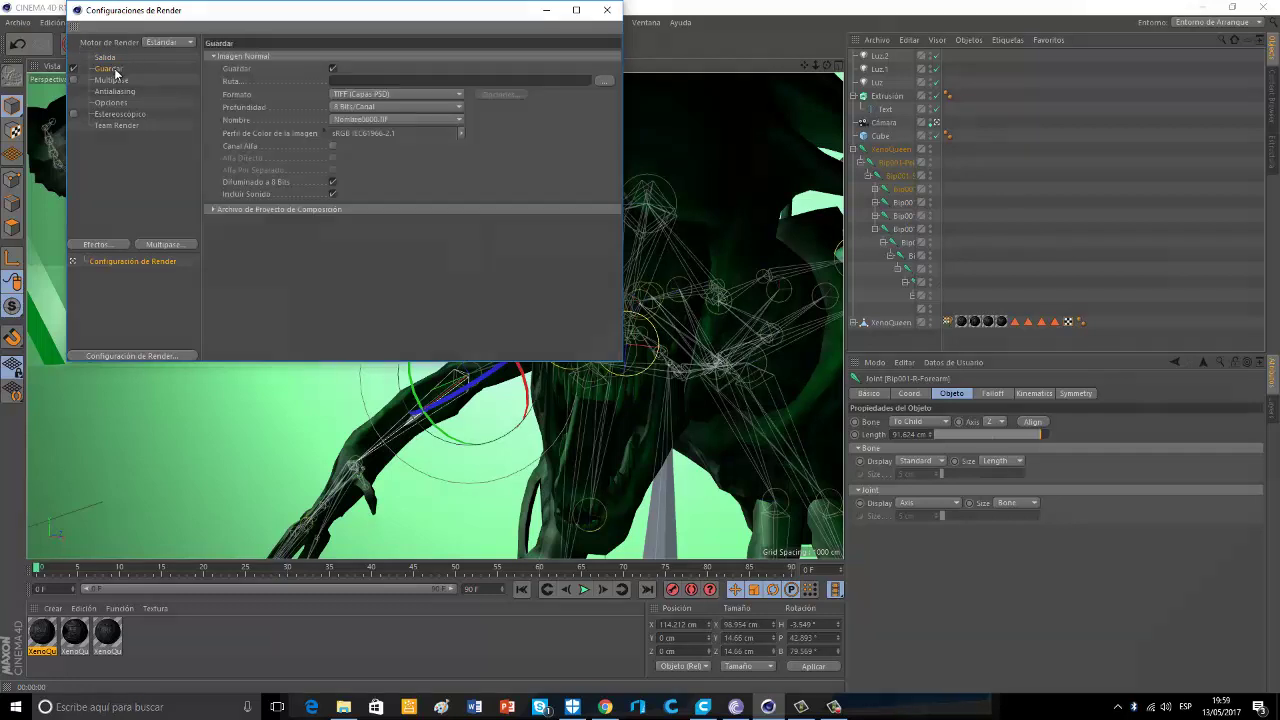
click(376, 91)
click(376, 172)
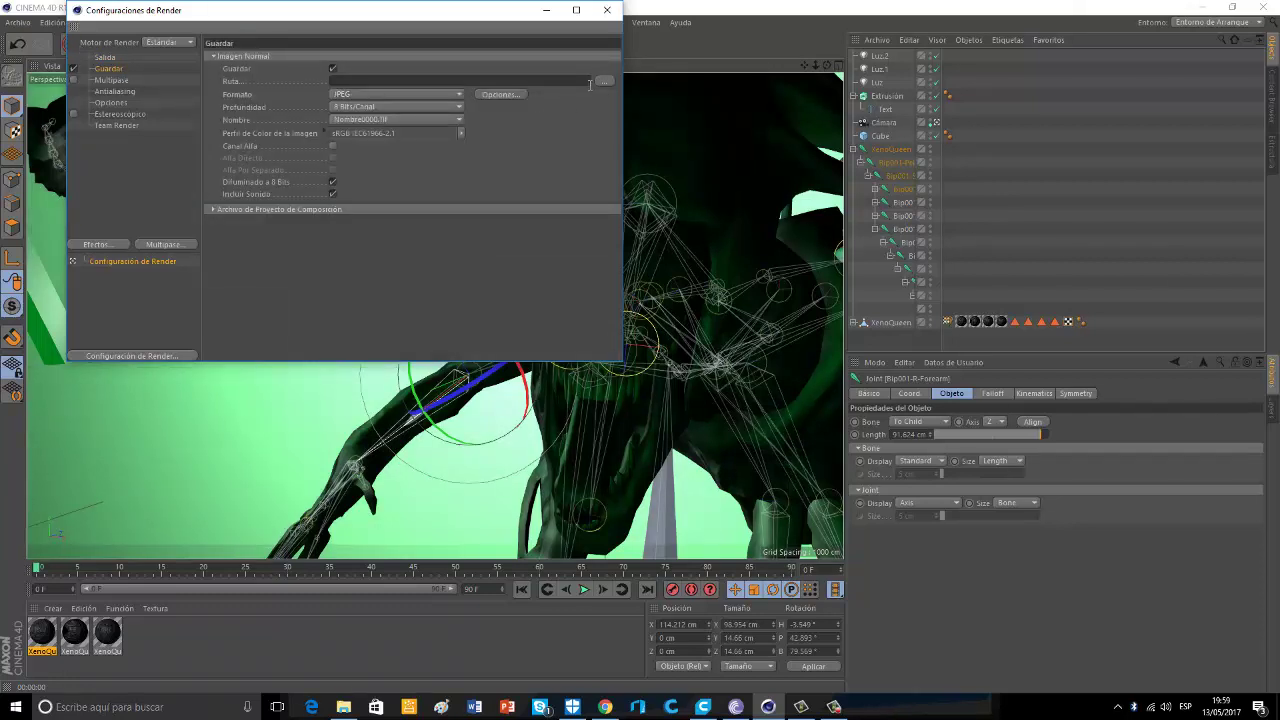
click(596, 81)
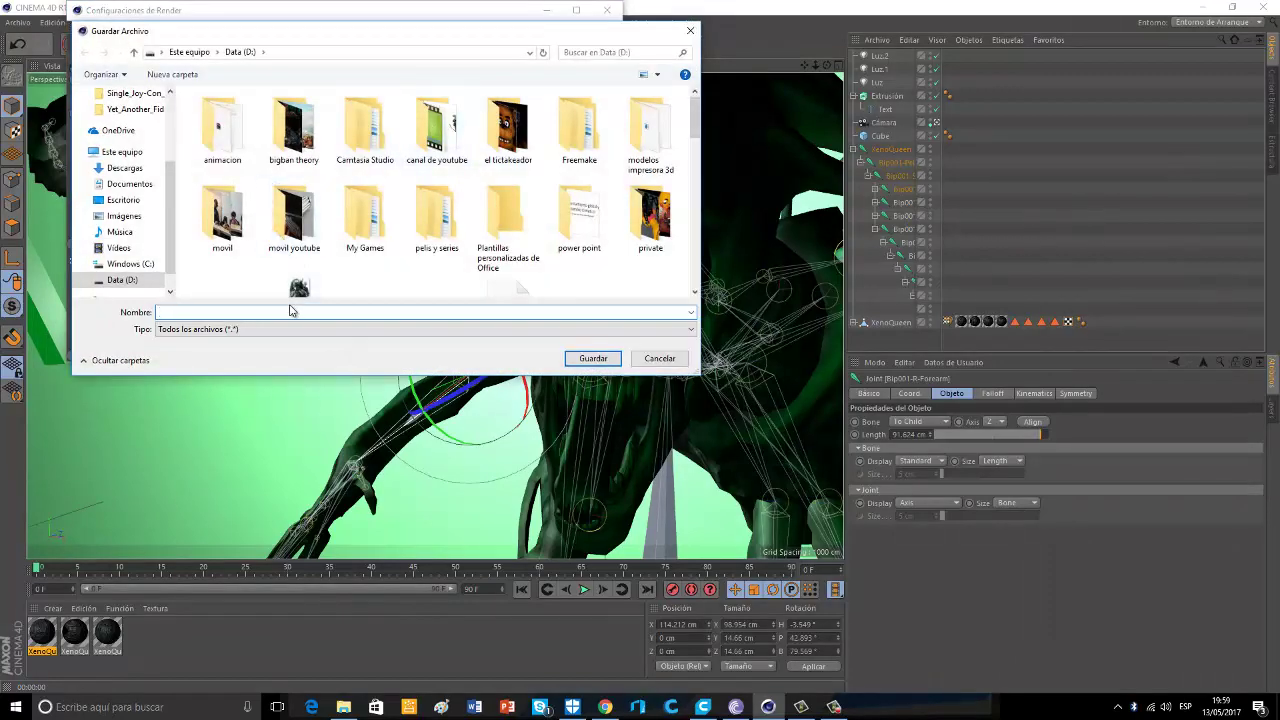
text(alien)
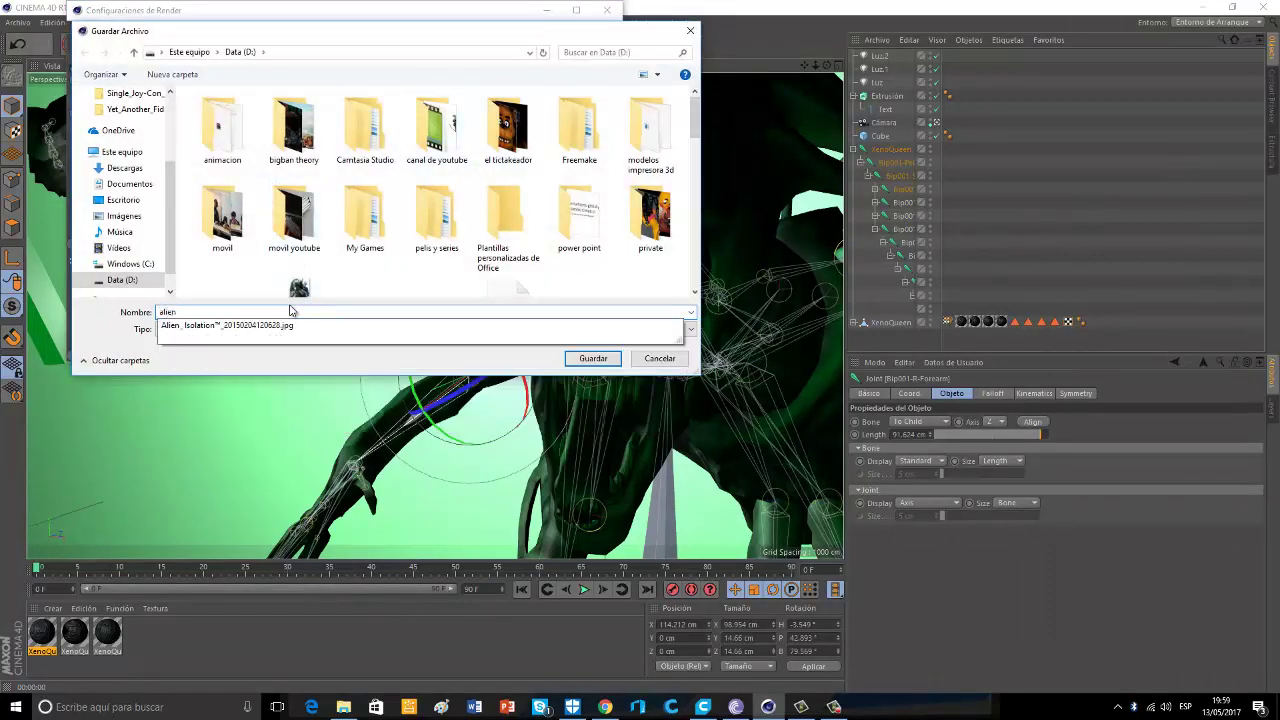
key(Return)
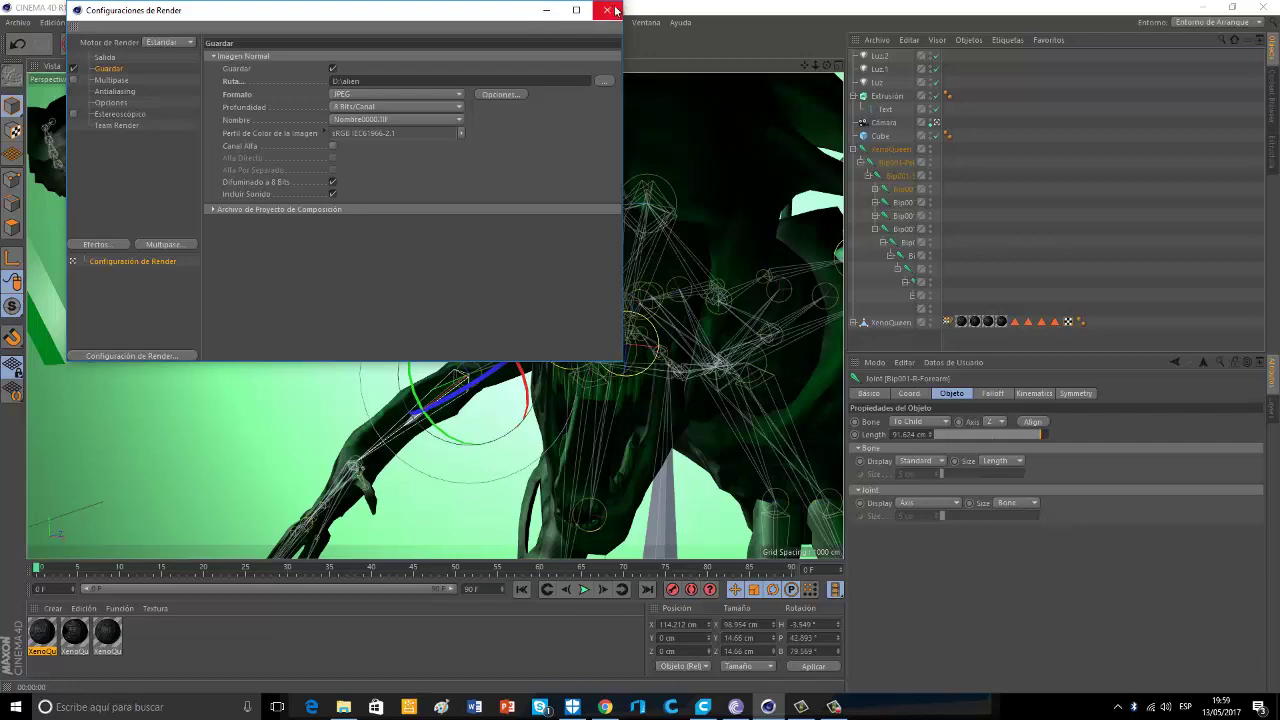
click(607, 10)
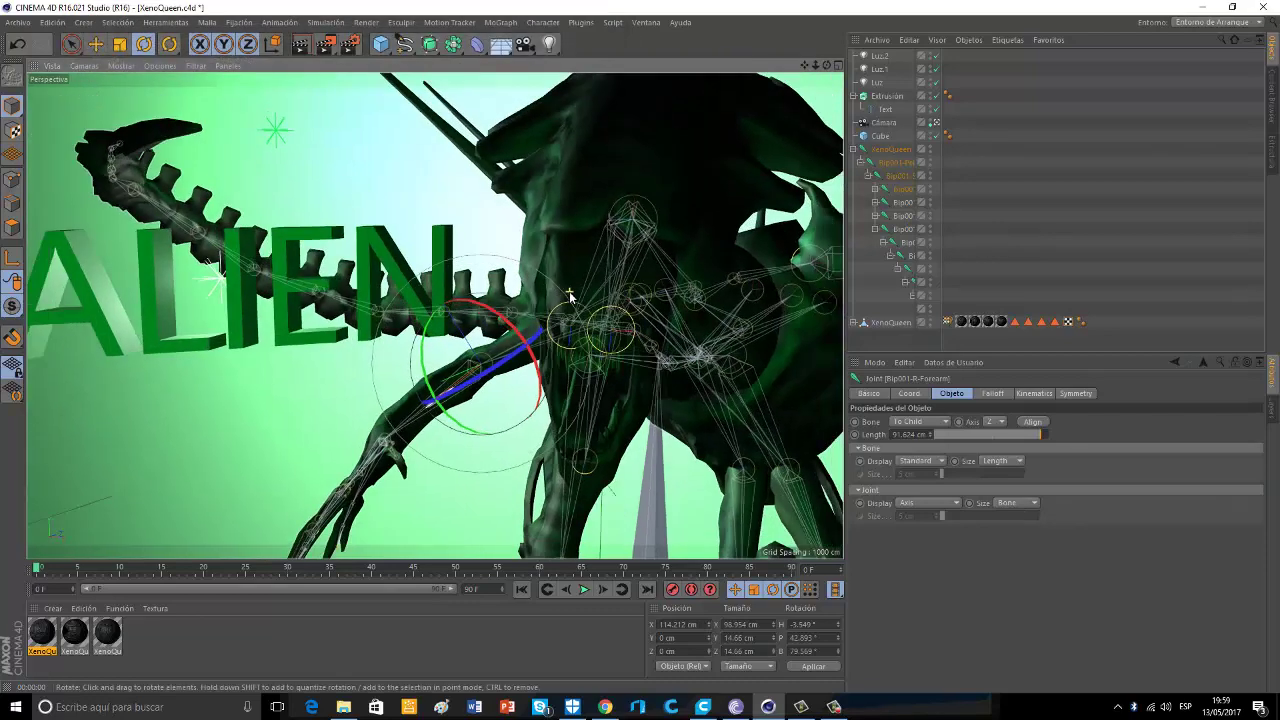
Pull the camera back slightly to fit the creature and ALIEN title, and render the image to the Picture Viewer
scroll(570, 296, down, 2)
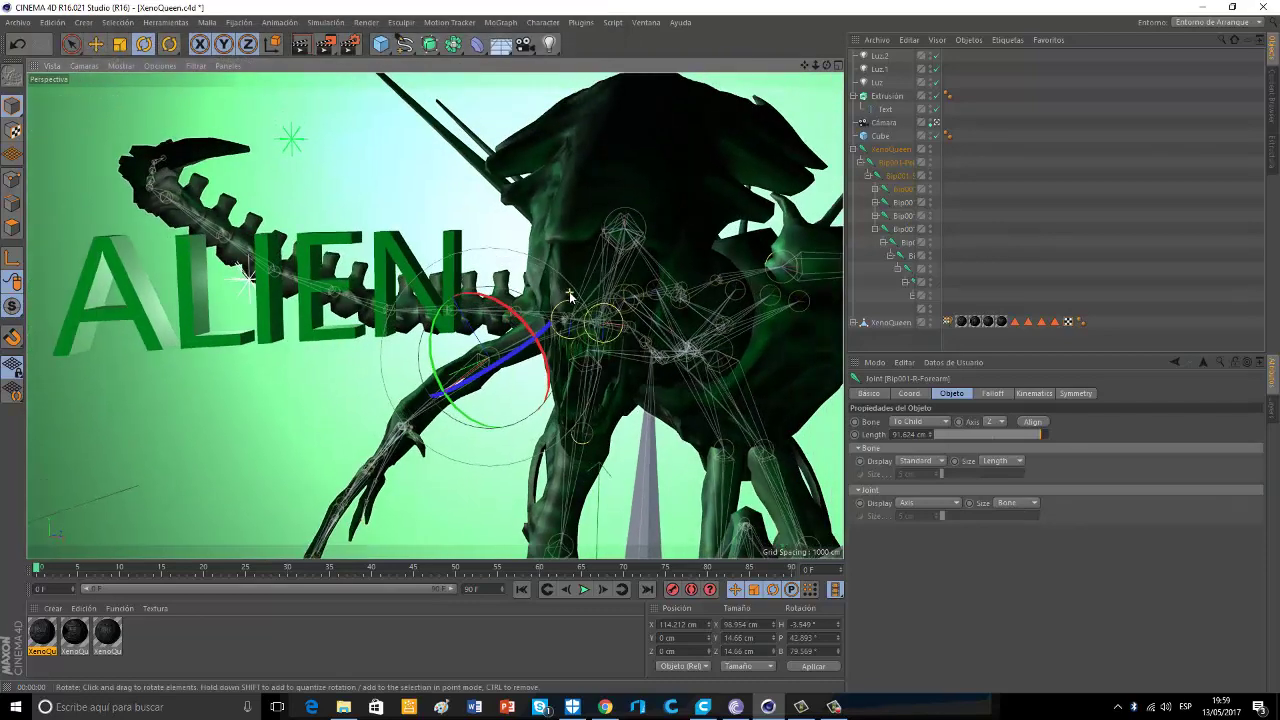
click(300, 45)
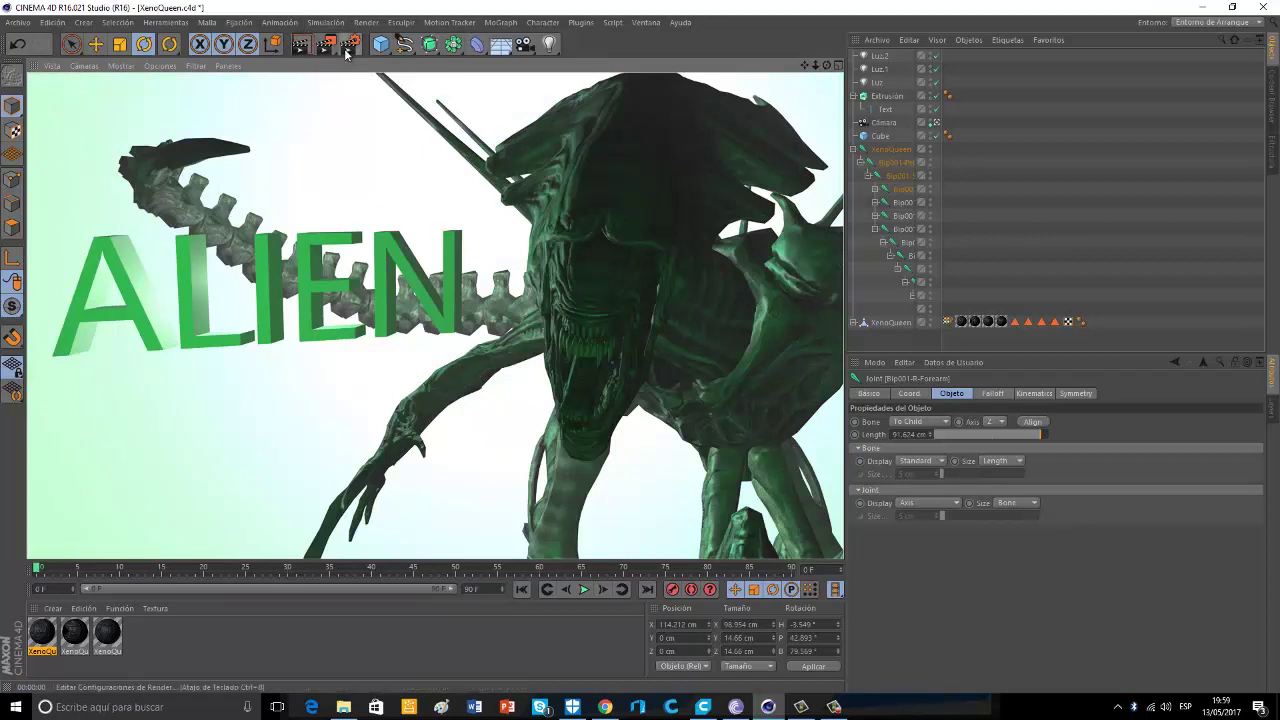
click(327, 45)
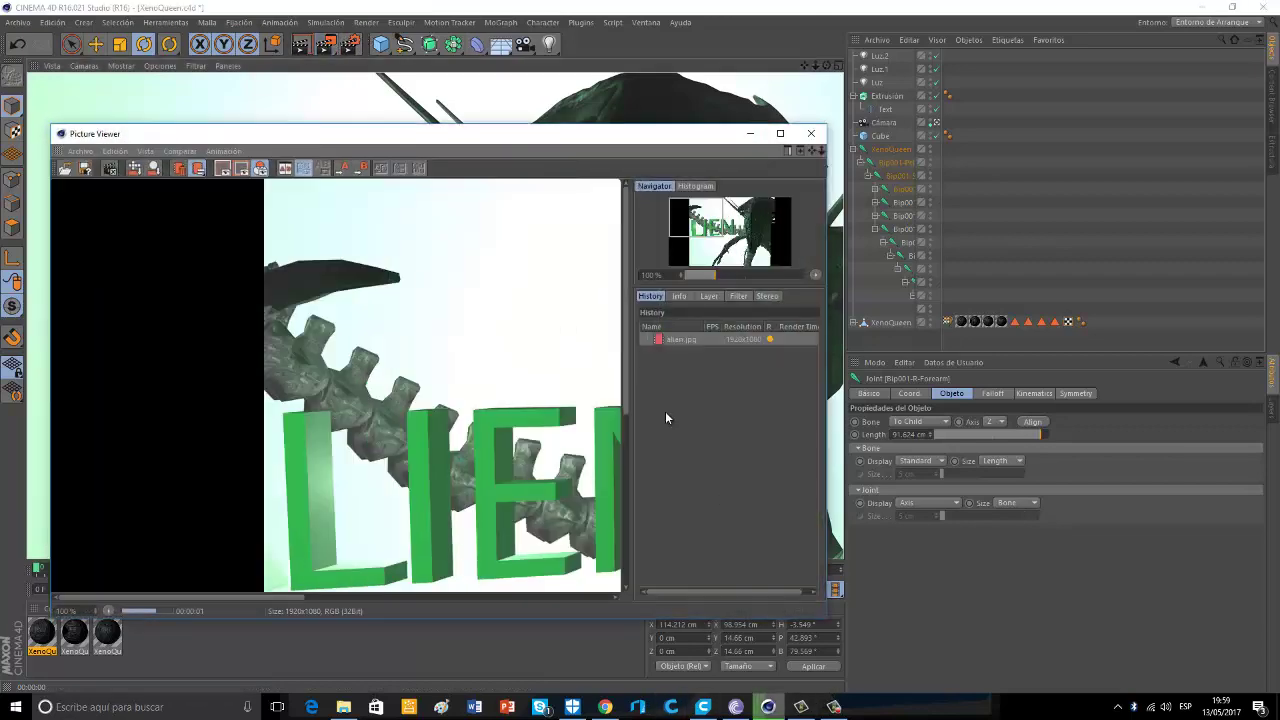